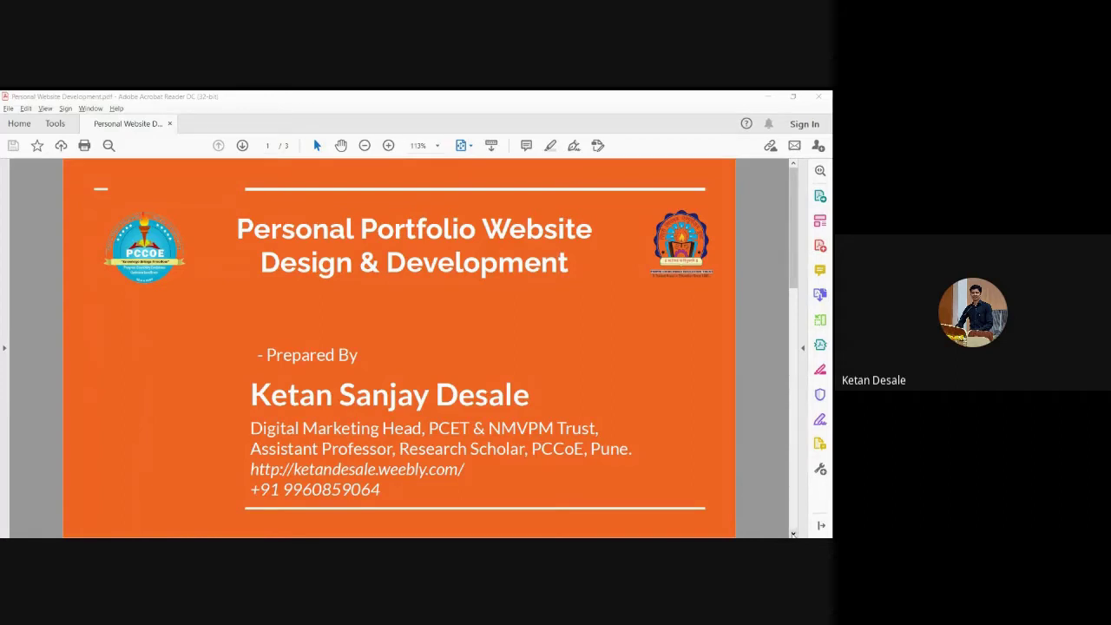
{"action": "left_click", "coordinate": [792, 534]}
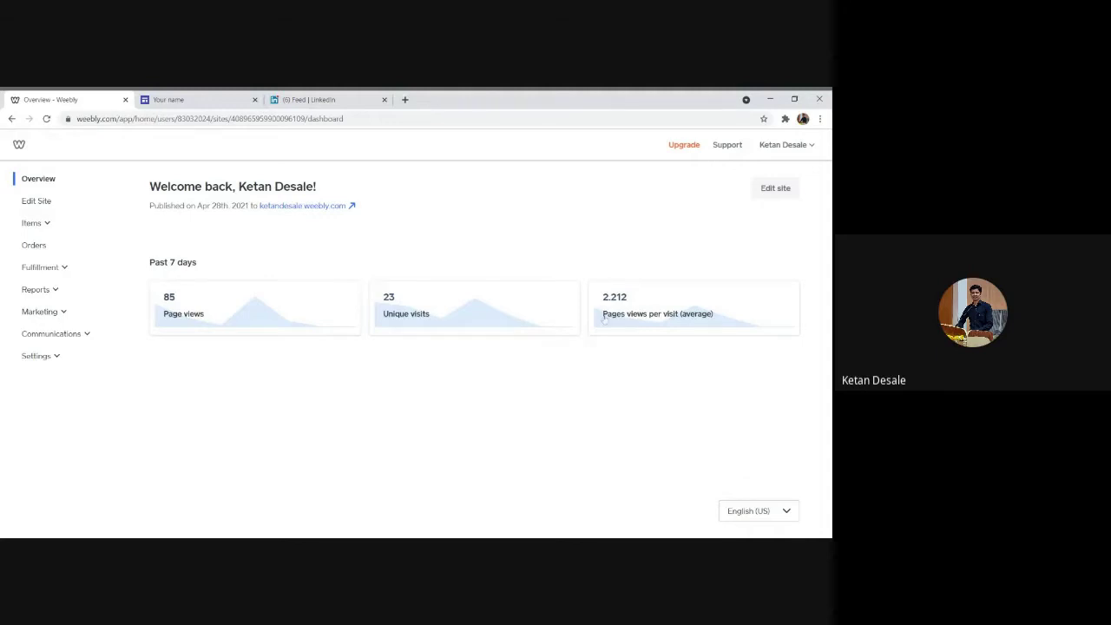
Step: Add a new site to the account and choose a plain website without an online store
{"action": "left_click", "coordinate": [793, 147]}
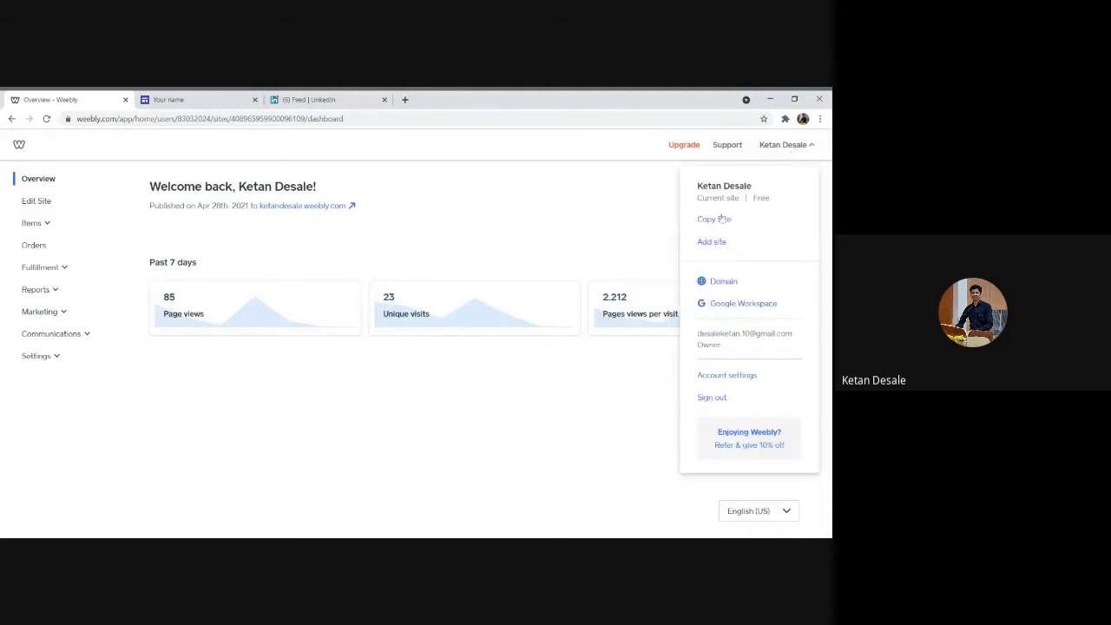
{"action": "left_click", "coordinate": [716, 243]}
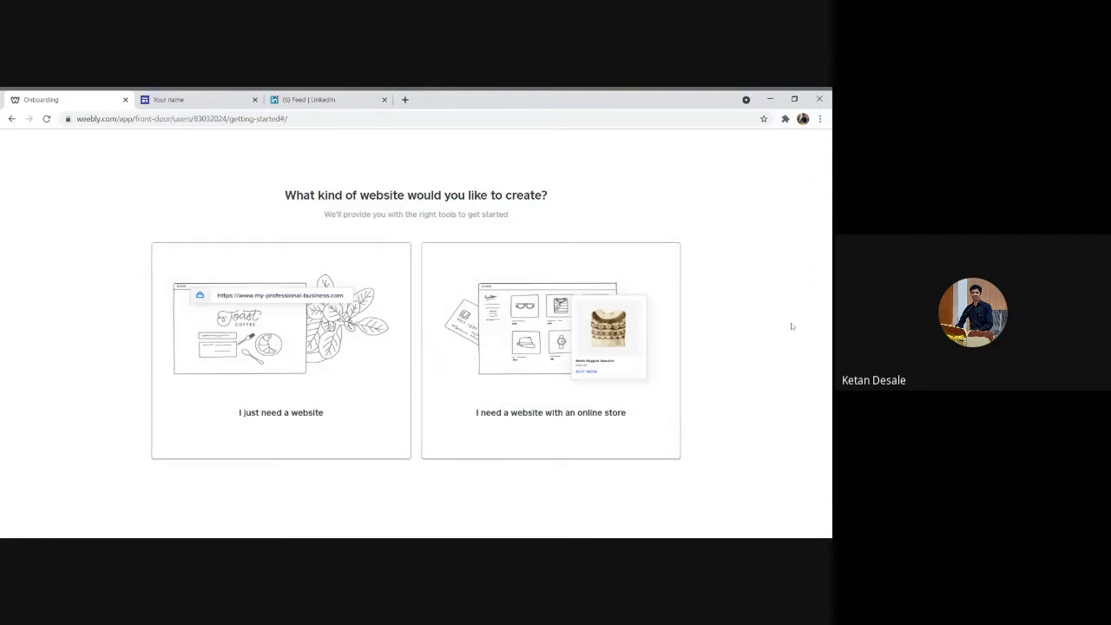
{"action": "left_click", "coordinate": [278, 355]}
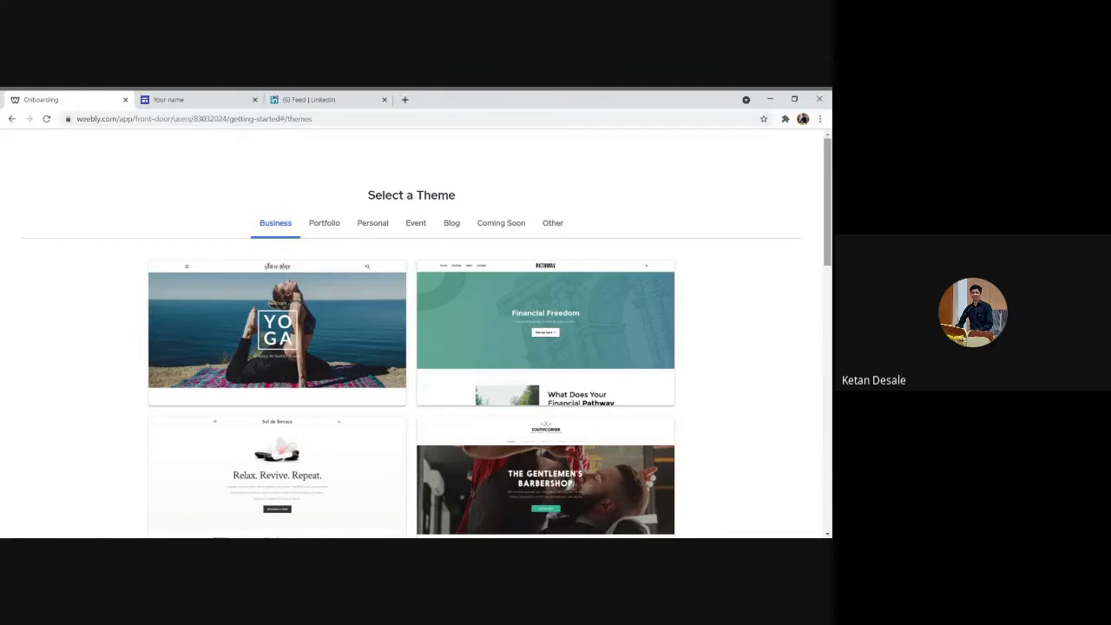
Step: Look through the themes offered in the Portfolio and Personal categories
{"action": "left_click", "coordinate": [388, 226]}
{"action": "left_click", "coordinate": [342, 225]}
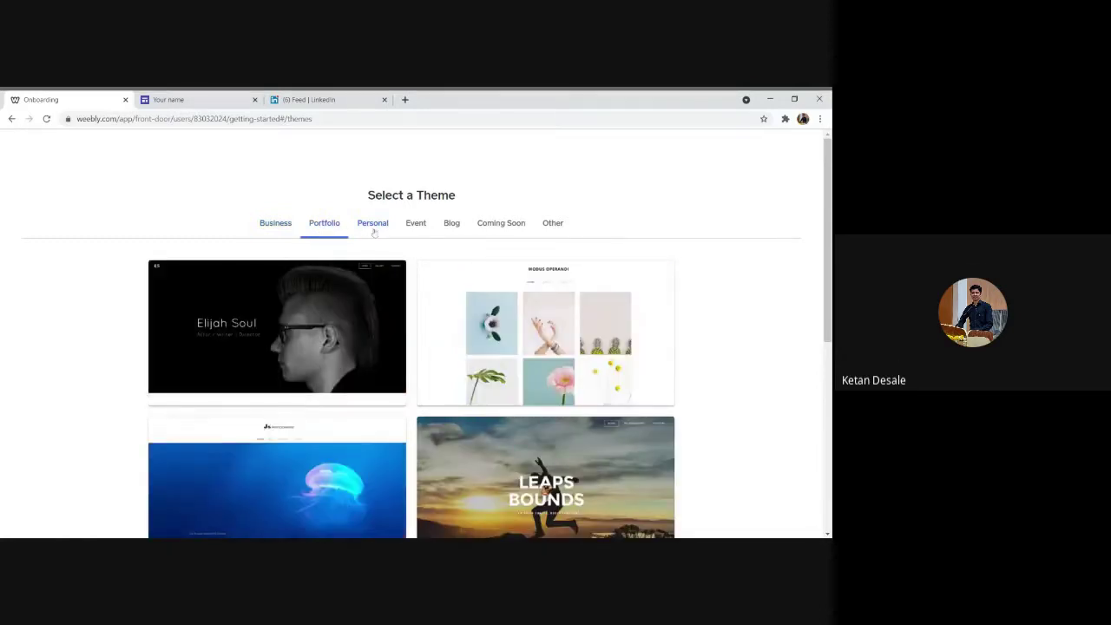
{"action": "left_click", "coordinate": [373, 228]}
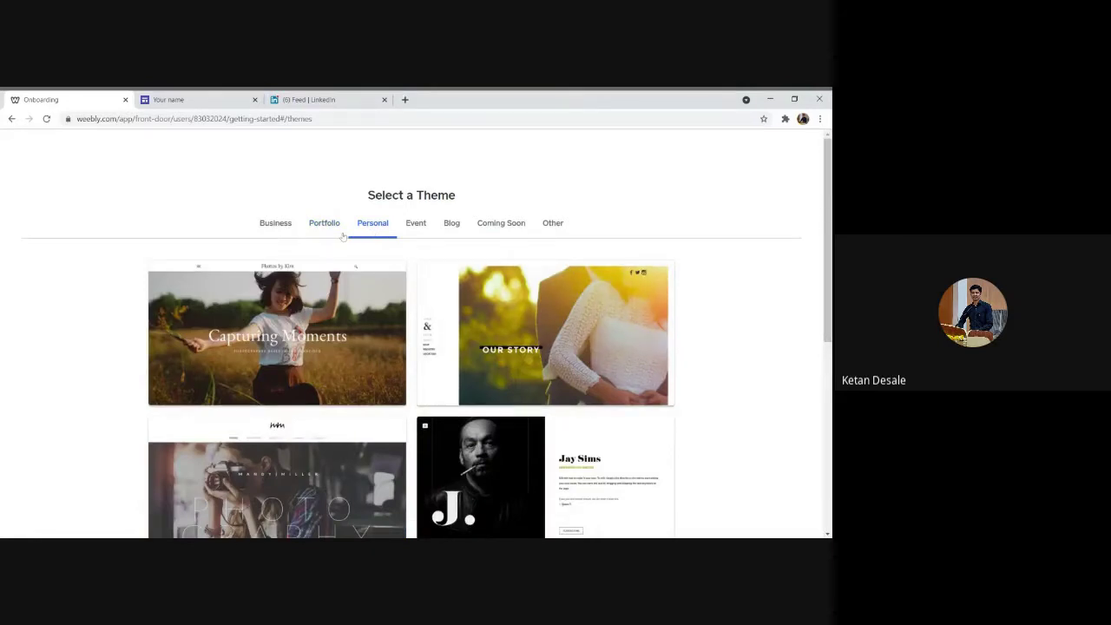
{"action": "scroll", "coordinate": [343, 236], "scroll_direction": "down", "scroll_amount": 2}
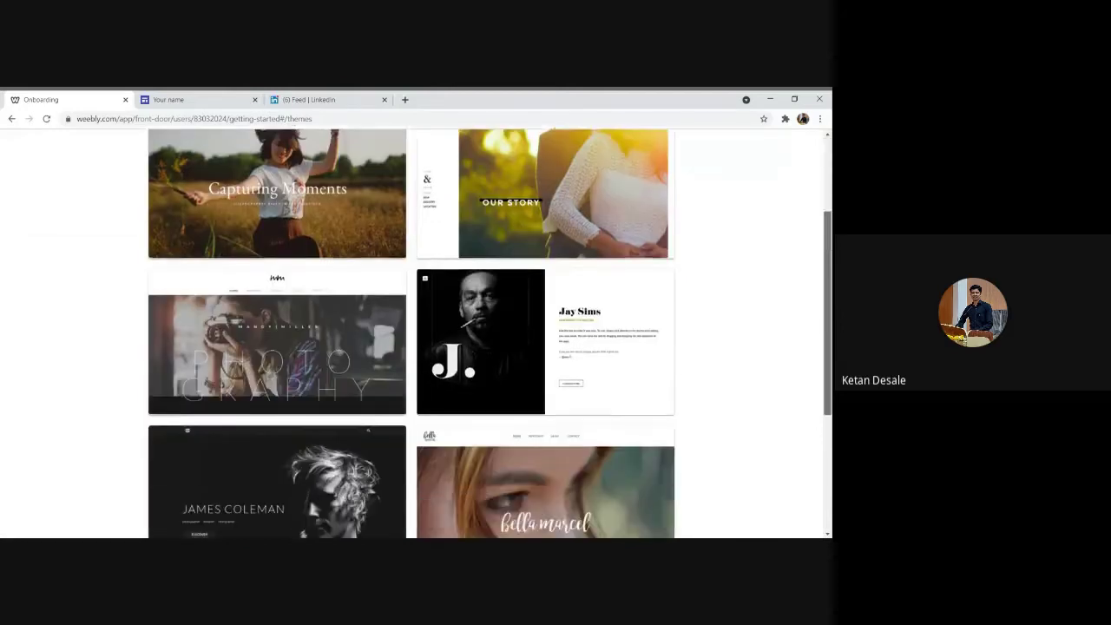
{"action": "scroll", "coordinate": [408, 333], "scroll_direction": "down", "scroll_amount": 3}
{"action": "scroll", "coordinate": [408, 333], "scroll_direction": "up", "scroll_amount": 3}
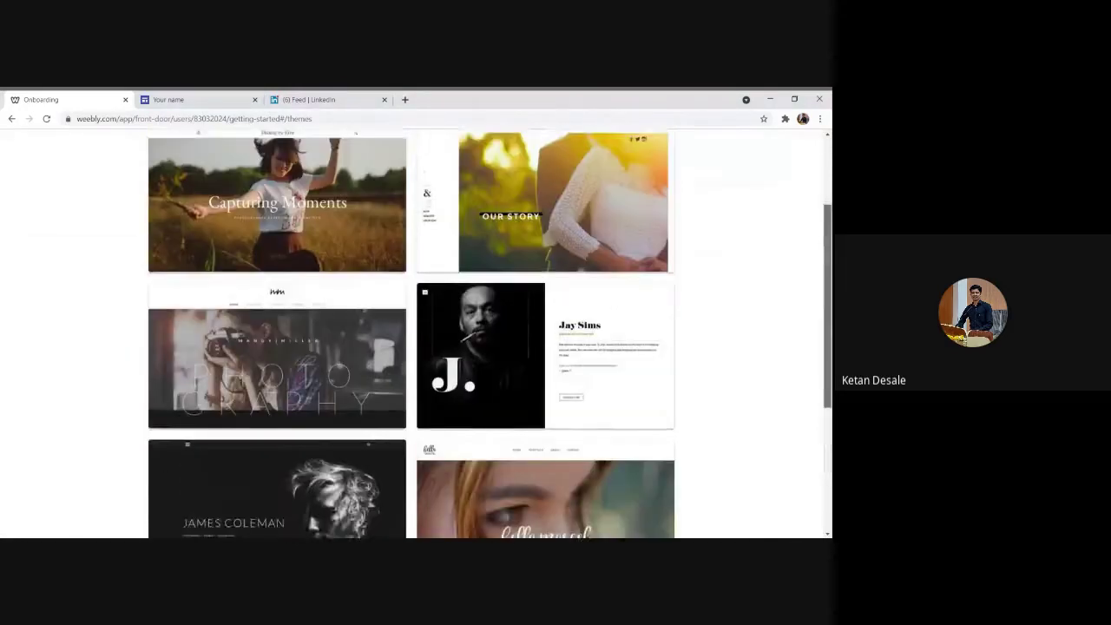
{"action": "scroll", "coordinate": [339, 171], "scroll_direction": "up", "scroll_amount": 2}
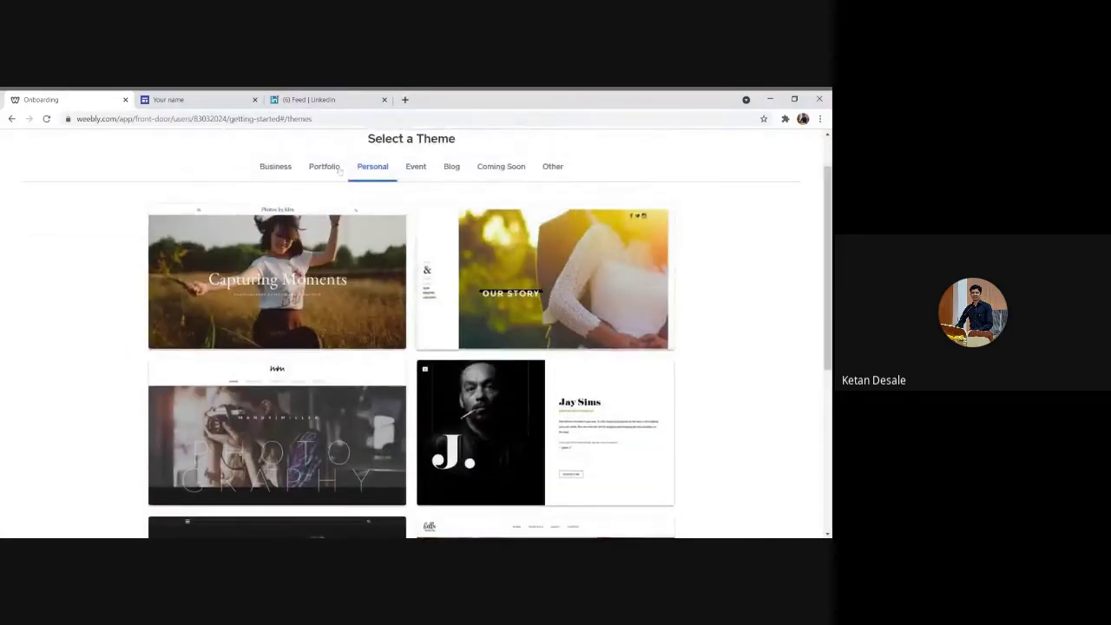
{"action": "left_click", "coordinate": [337, 169]}
{"action": "scroll", "coordinate": [336, 169], "scroll_direction": "down", "scroll_amount": 3}
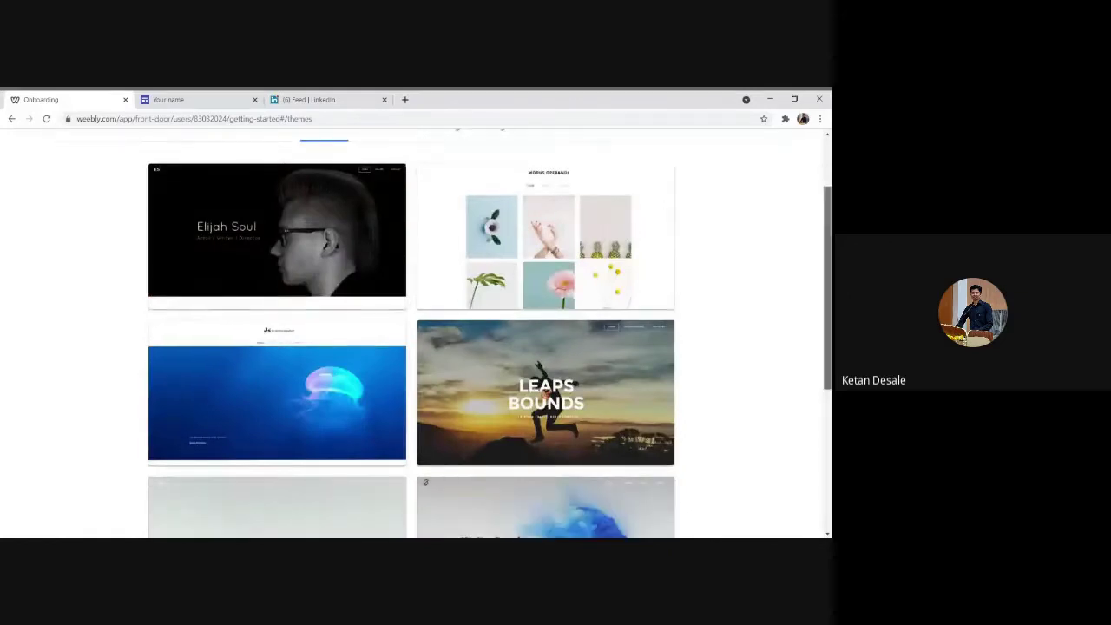
{"action": "scroll", "coordinate": [416, 336], "scroll_direction": "down", "scroll_amount": 1}
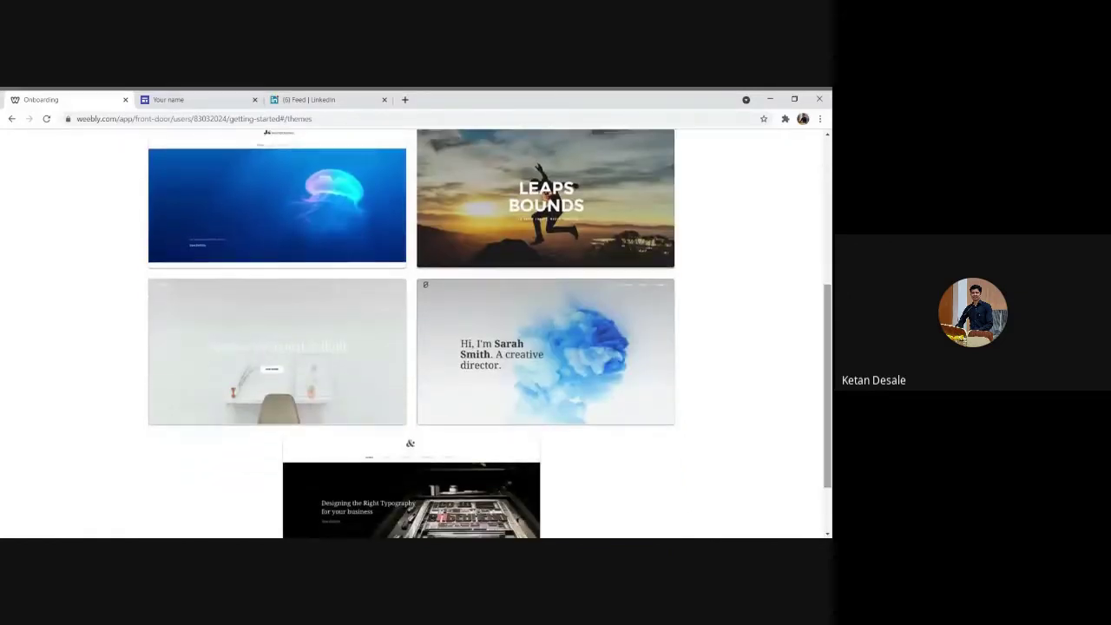
{"action": "scroll", "coordinate": [417, 336], "scroll_direction": "down", "scroll_amount": 1}
{"action": "scroll", "coordinate": [417, 336], "scroll_direction": "up", "scroll_amount": 3}
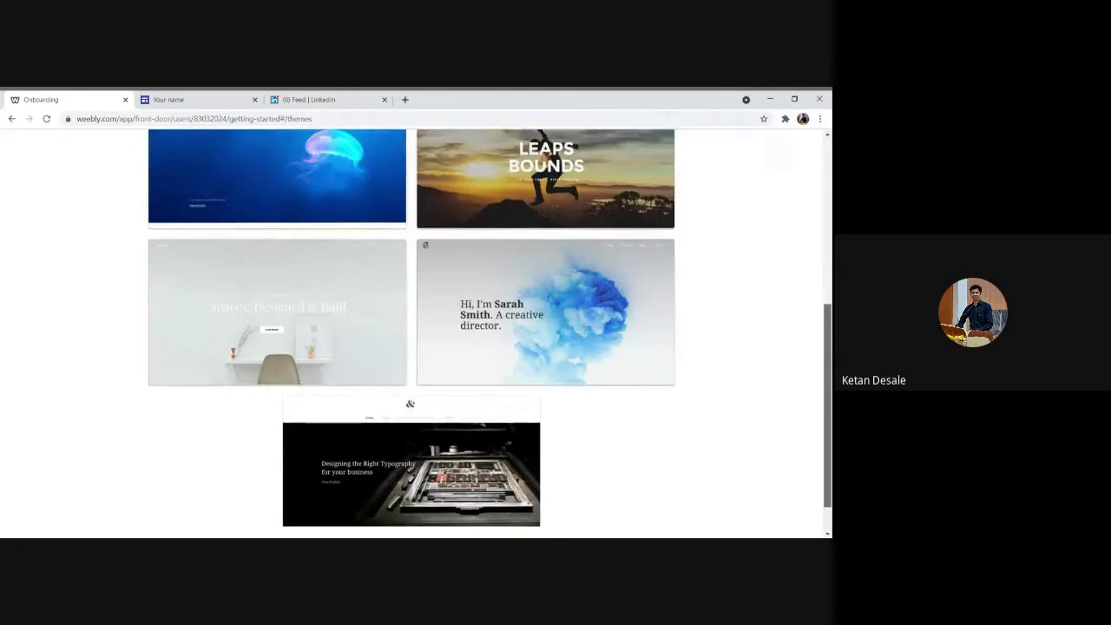
{"action": "scroll", "coordinate": [412, 336], "scroll_direction": "up", "scroll_amount": 1}
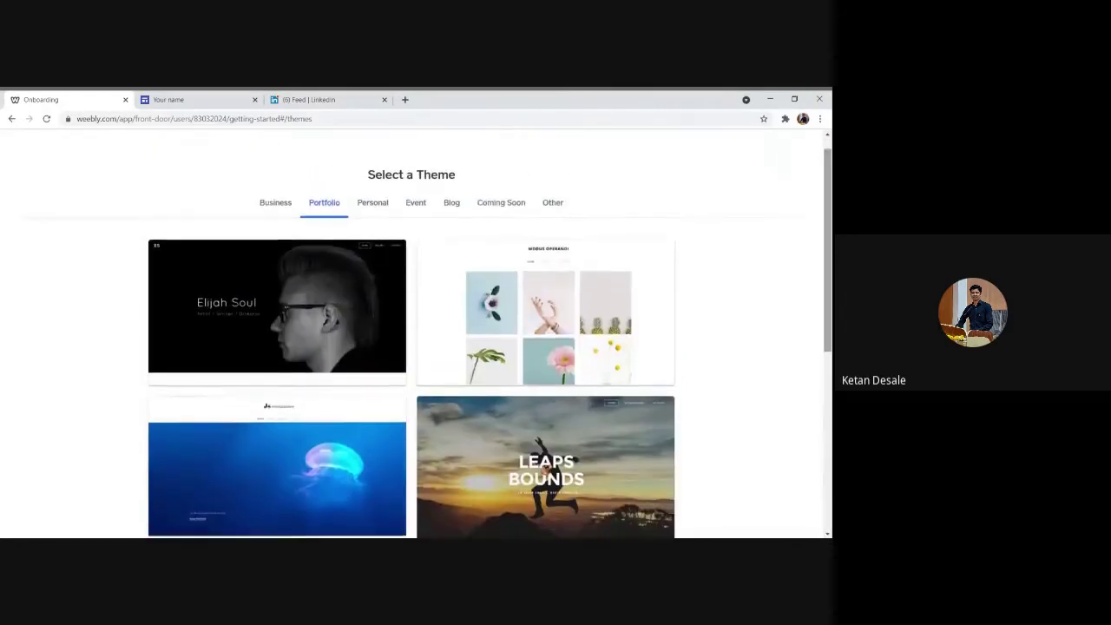
Step: Preview the Personal category's creative director theme with the blue ink cloud and start editing the site with it
{"action": "left_click", "coordinate": [382, 204]}
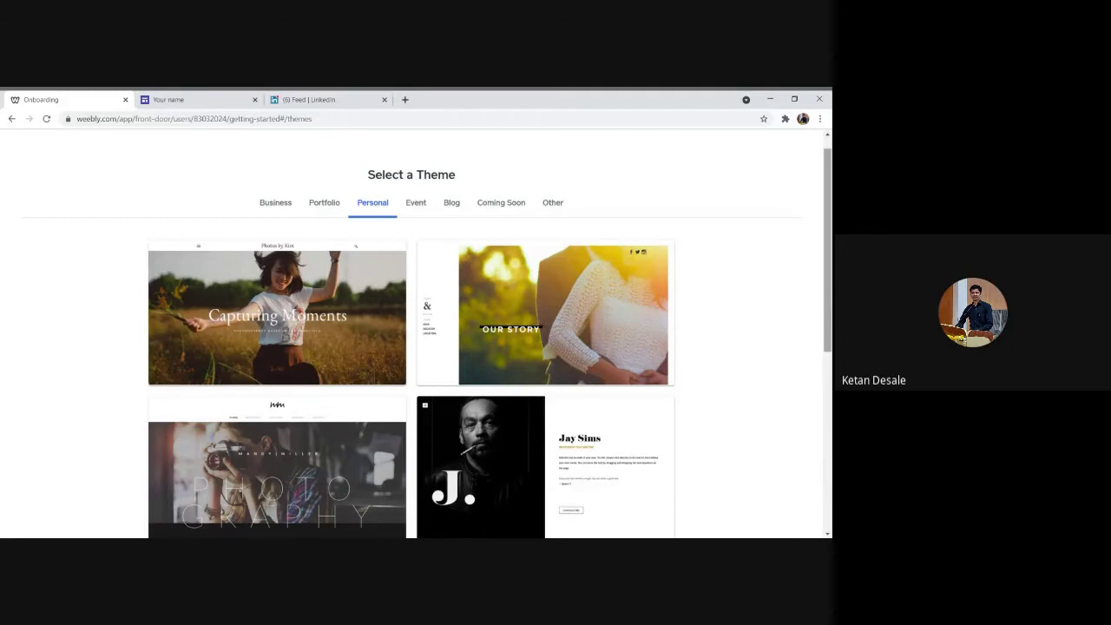
{"action": "left_click_drag", "start_coordinate": [828, 295], "coordinate": [815, 482]}
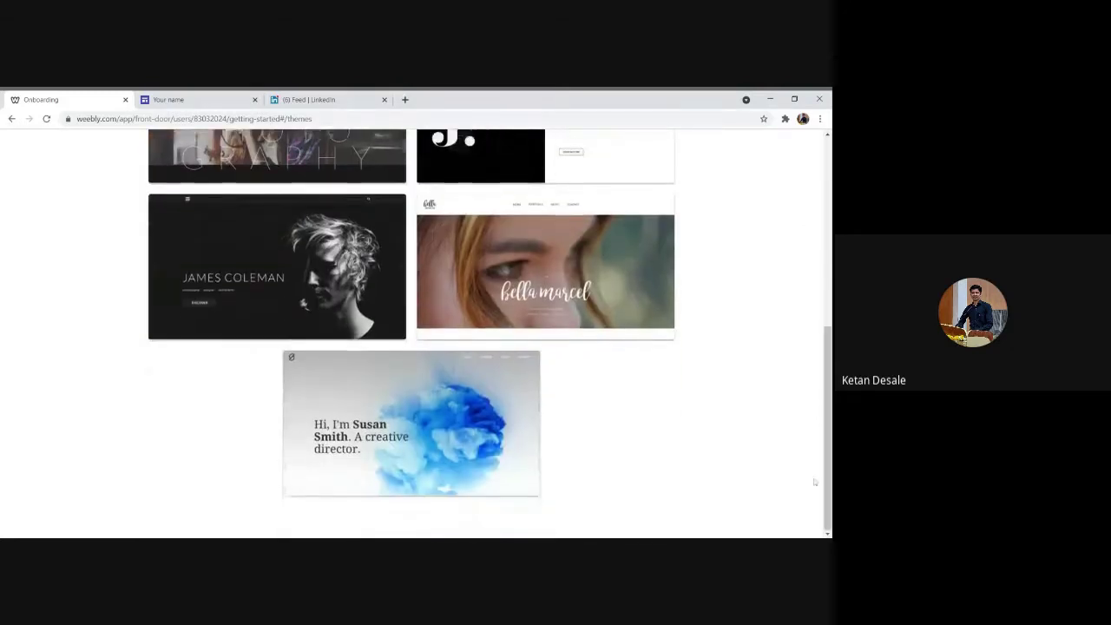
{"action": "left_click", "coordinate": [401, 440]}
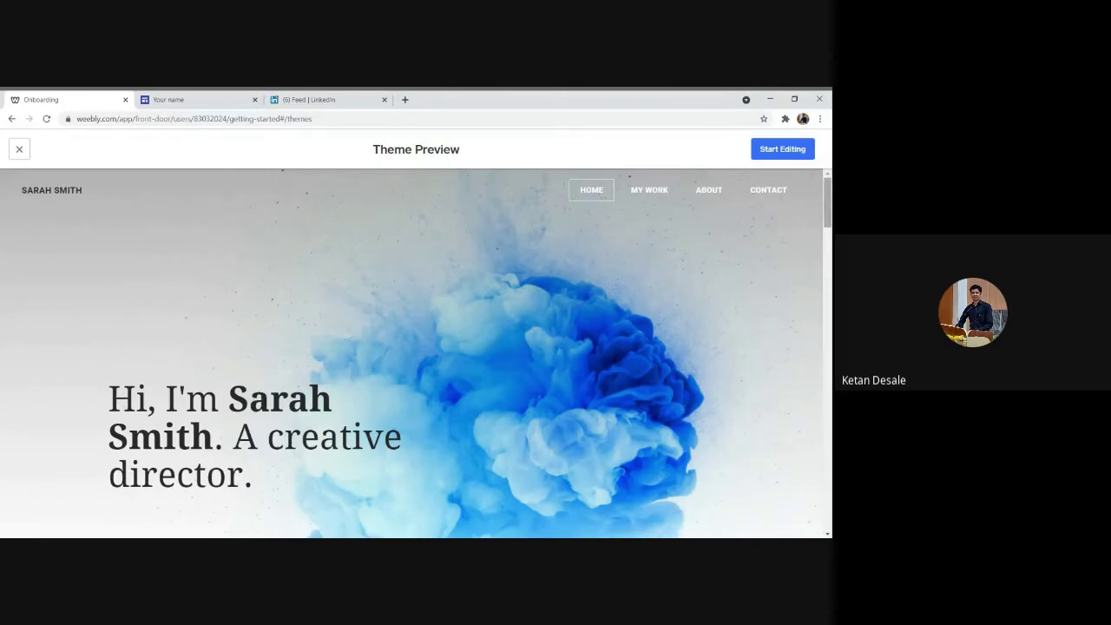
{"action": "scroll", "coordinate": [827, 203], "scroll_direction": "down", "scroll_amount": 5}
{"action": "scroll", "coordinate": [464, 373], "scroll_direction": "down", "scroll_amount": 5}
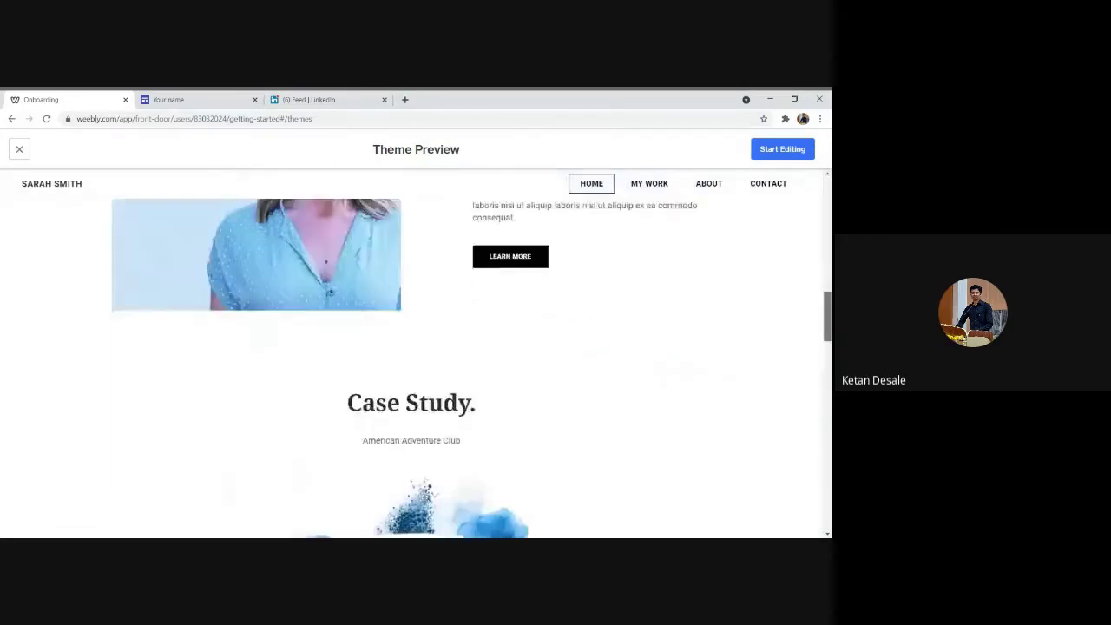
{"action": "scroll", "coordinate": [464, 373], "scroll_direction": "up", "scroll_amount": 3}
{"action": "scroll", "coordinate": [827, 379], "scroll_direction": "down", "scroll_amount": 5}
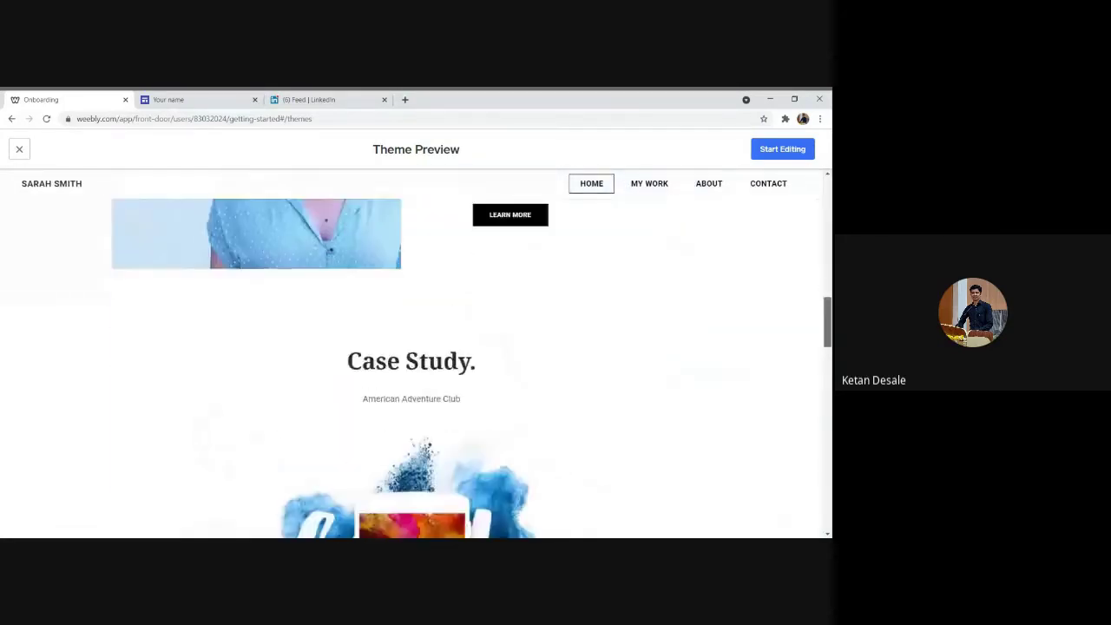
{"action": "scroll", "coordinate": [549, 319], "scroll_direction": "up", "scroll_amount": 5}
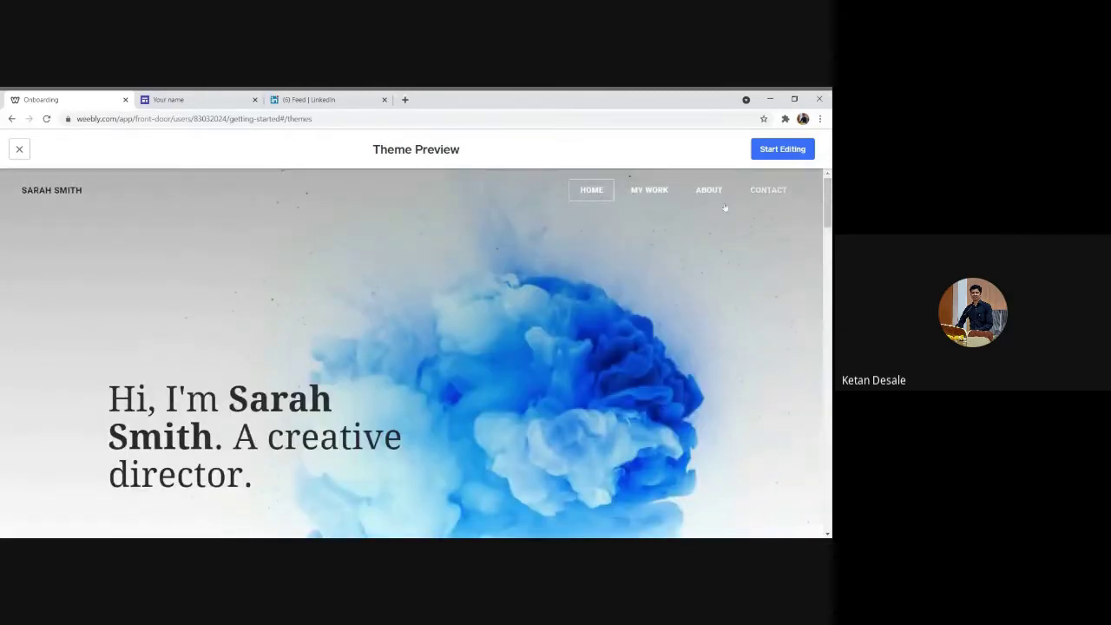
{"action": "left_click", "coordinate": [788, 154]}
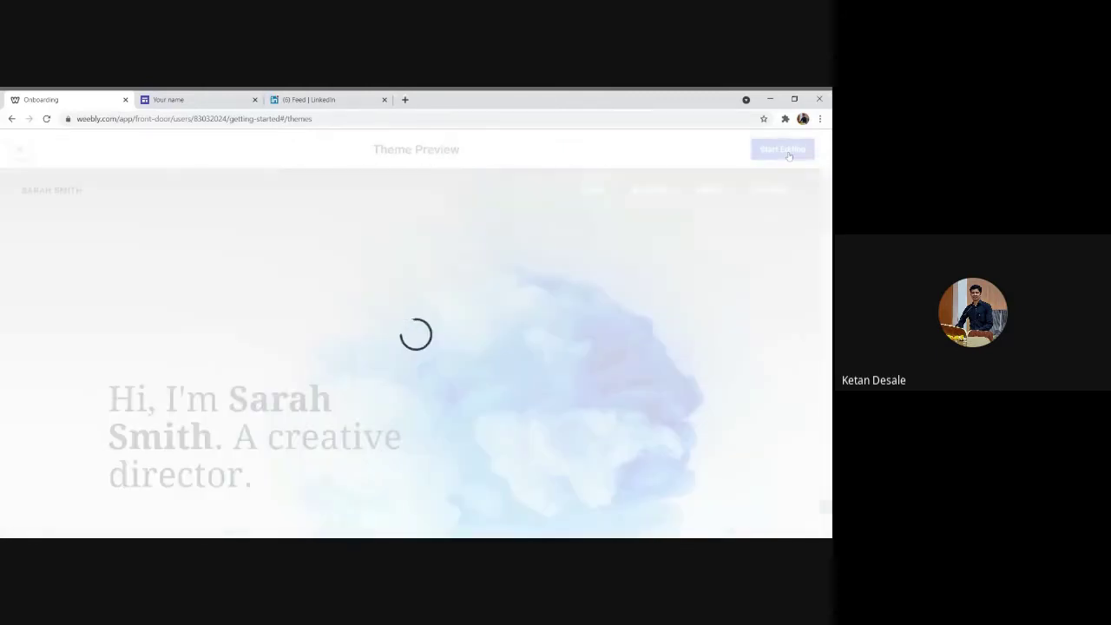
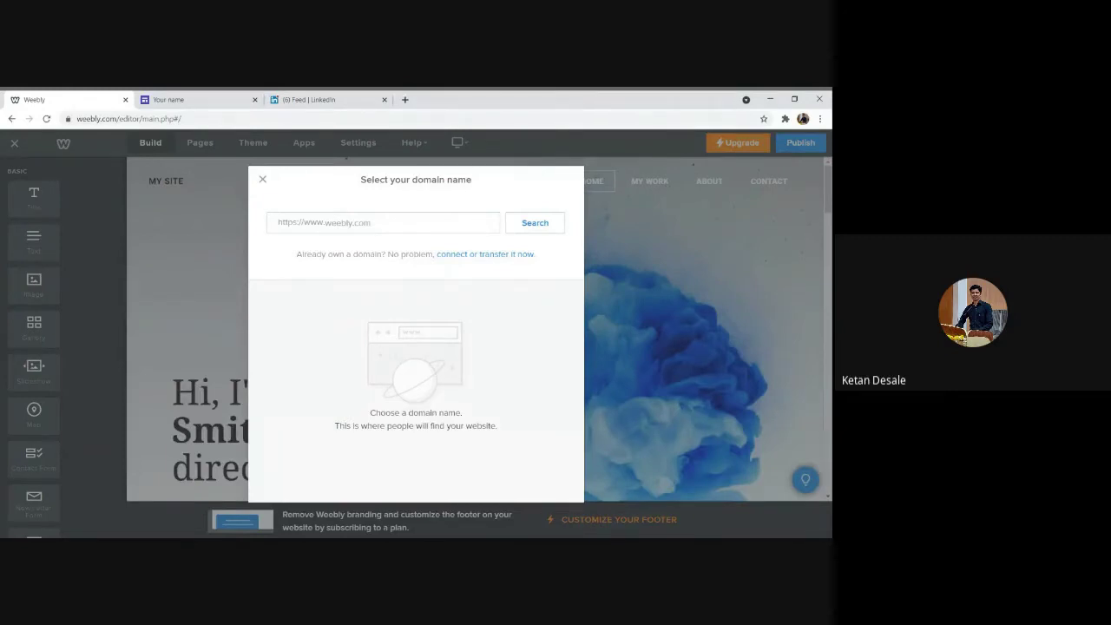
Step: Search for a domain based on the owner's name and set up the free weebly.com subdomain for the site
{"action": "left_click", "coordinate": [382, 222]}
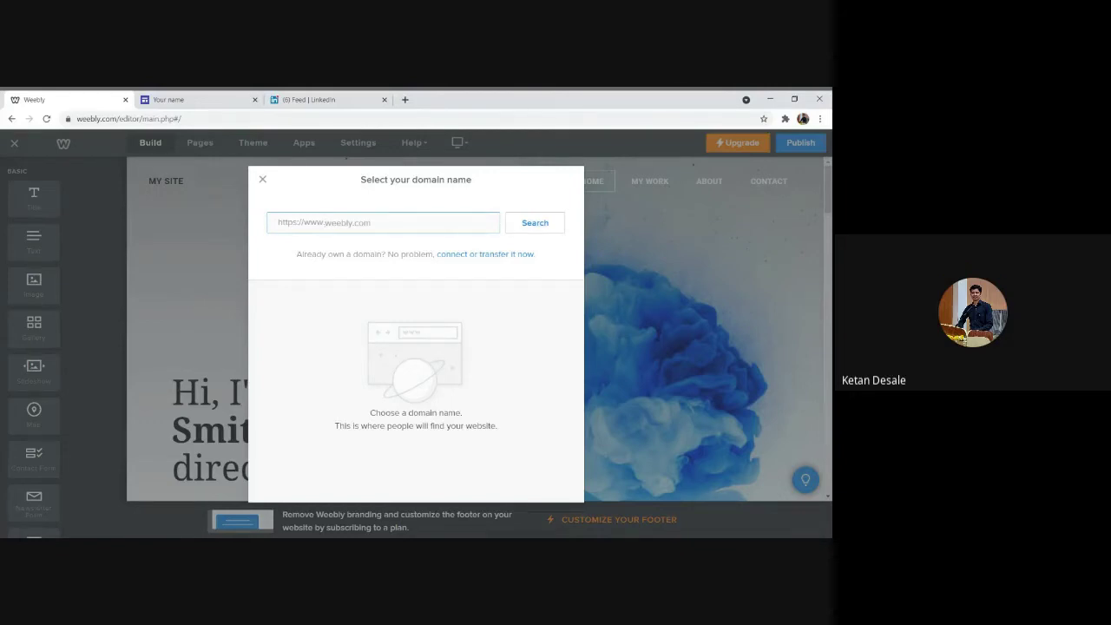
{"action": "type", "text": "ke"}
{"action": "key", "text": "BackSpace"}
{"action": "type", "text": "ketand"}
{"action": "left_click", "coordinate": [536, 225]}
{"action": "left_click", "coordinate": [487, 233]}
{"action": "type", "text": "esalewebsite"}
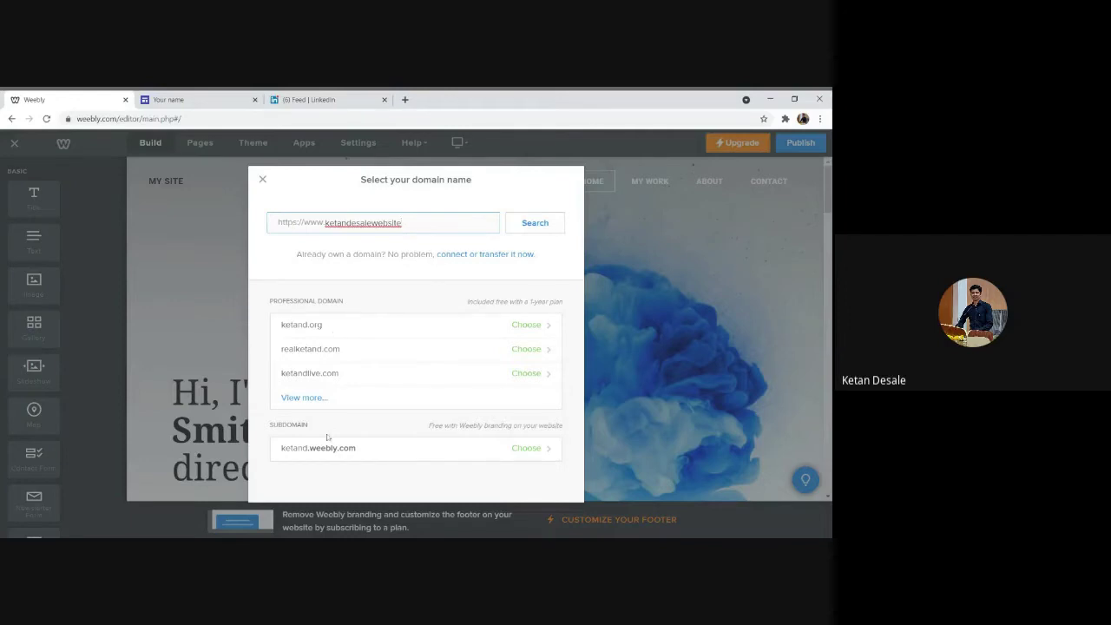
{"action": "left_click", "coordinate": [526, 447]}
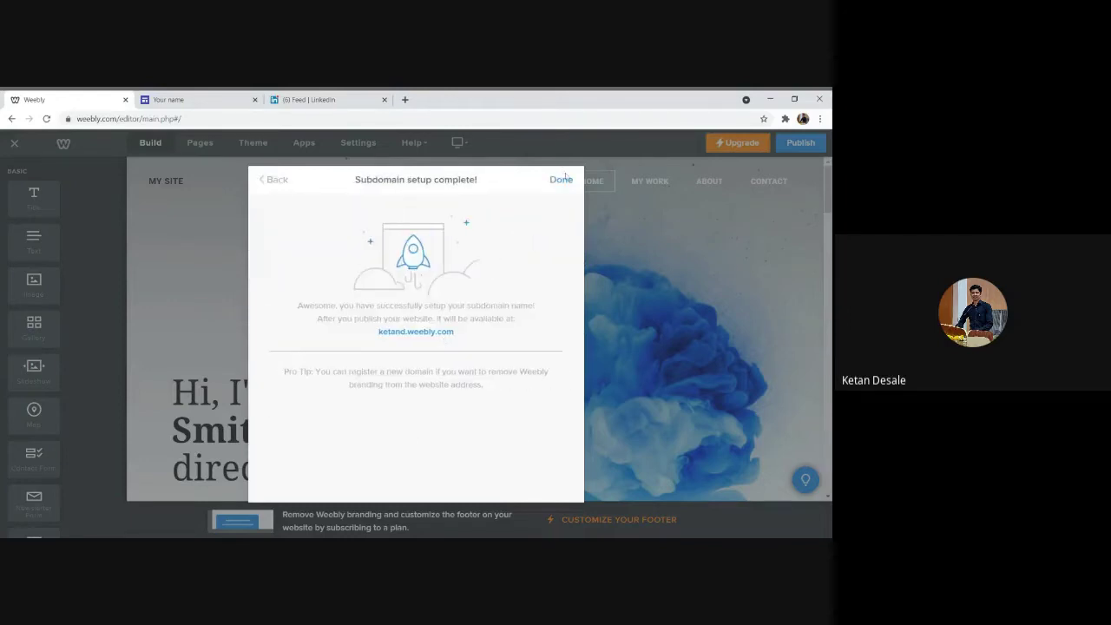
{"action": "left_click", "coordinate": [562, 180]}
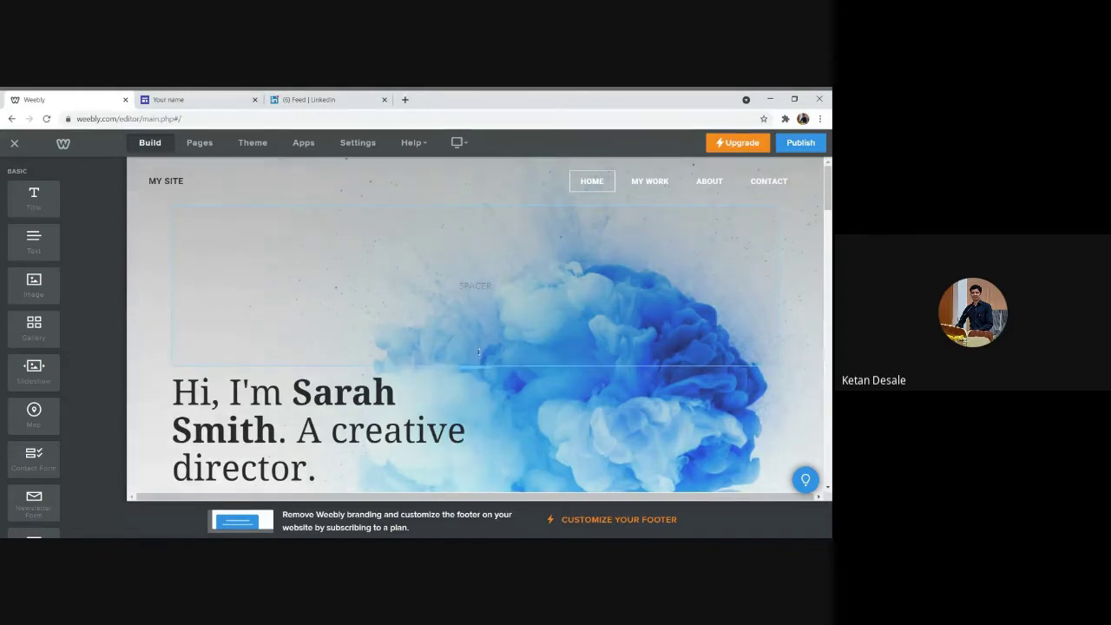
Step: Shrink the spacer above the home page headline to move the headline up, and open the header's background image for editing
{"action": "left_click_drag", "start_coordinate": [481, 367], "coordinate": [489, 227]}
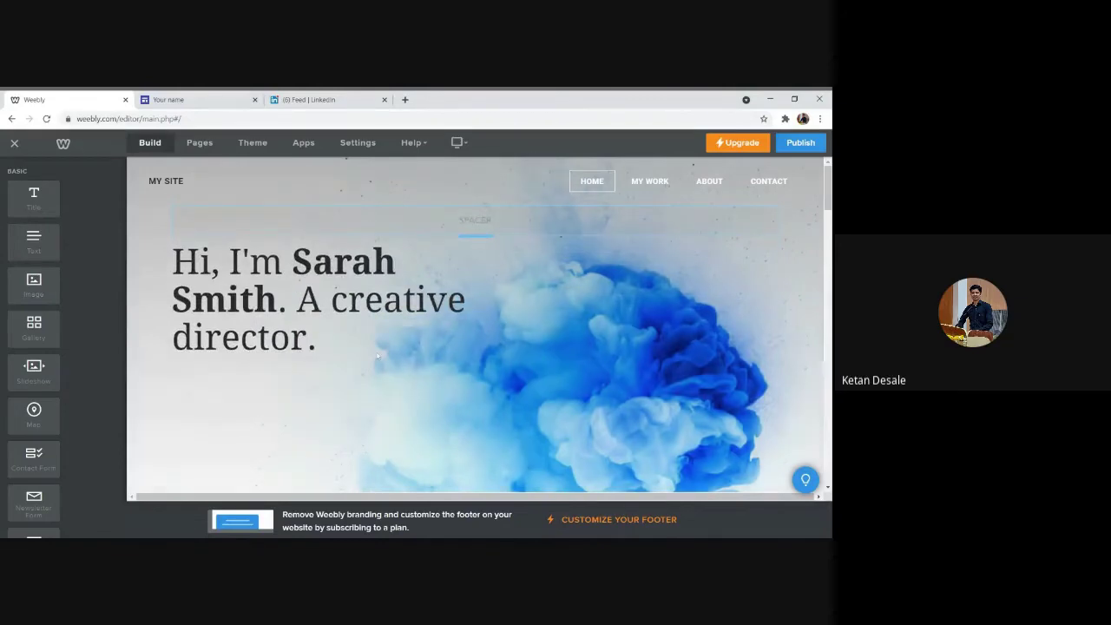
{"action": "scroll", "coordinate": [283, 395], "scroll_direction": "down", "scroll_amount": 5}
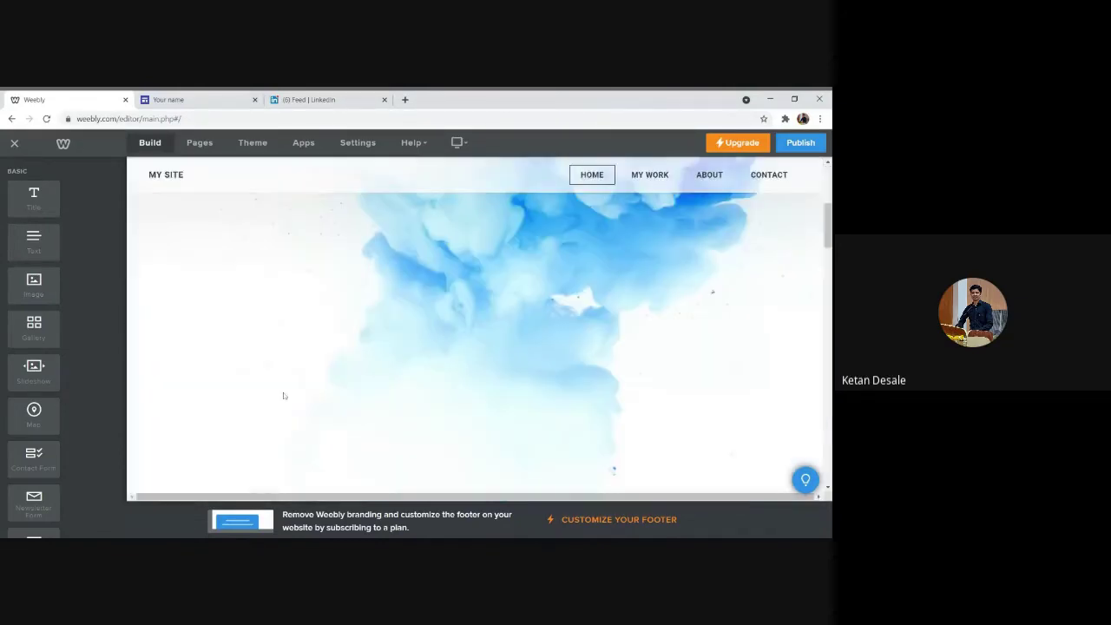
{"action": "left_click", "coordinate": [439, 312]}
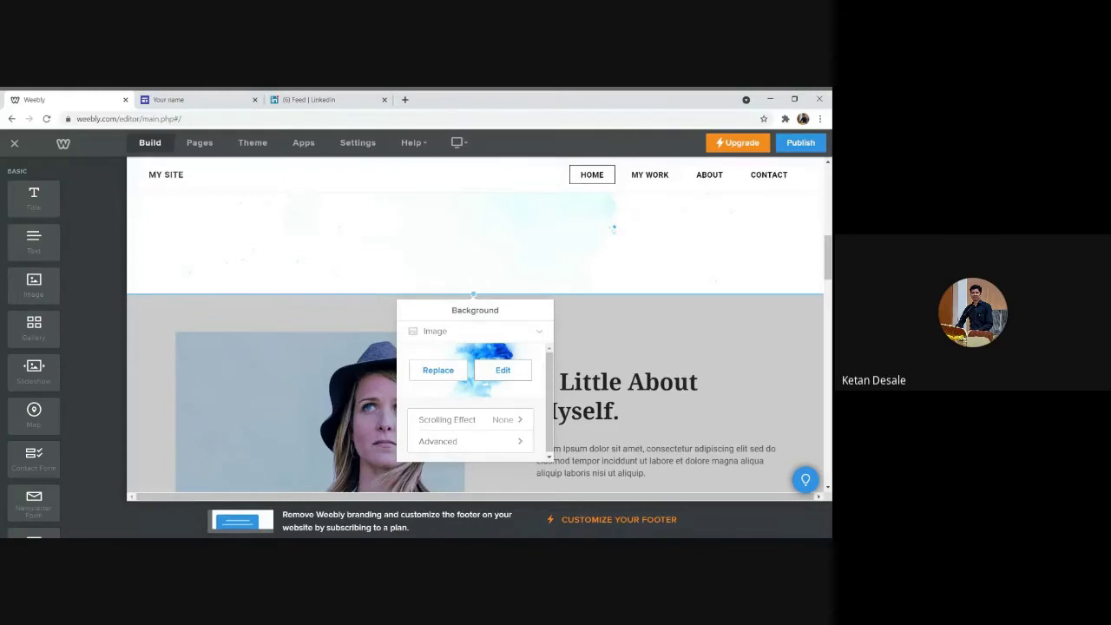
{"action": "left_click", "coordinate": [502, 370]}
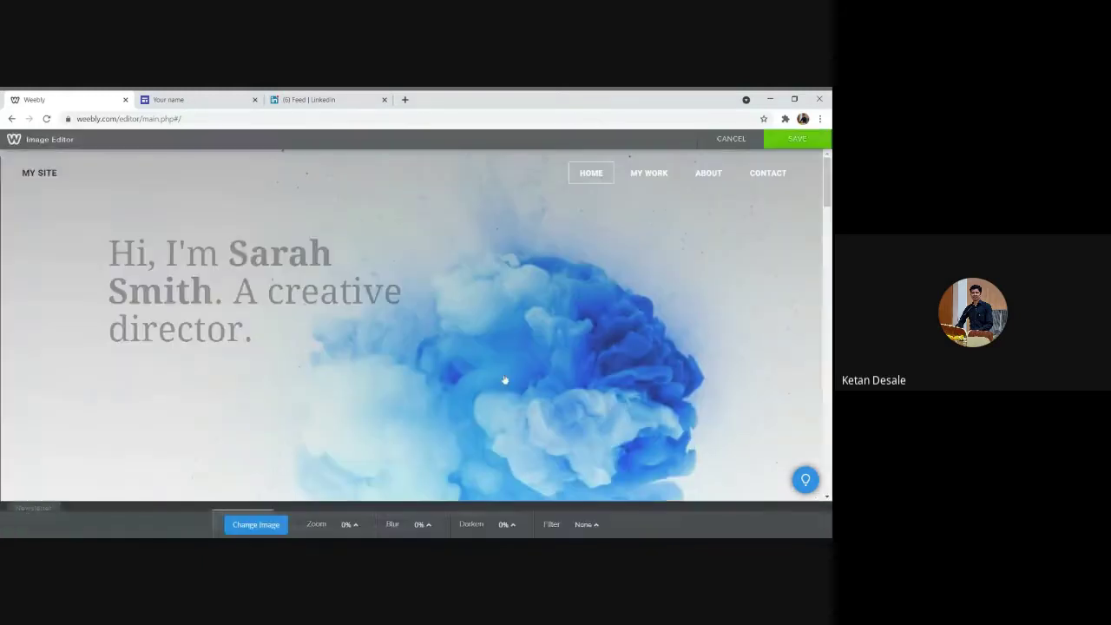
Step: Look through the available header background images and the image upload options
{"action": "left_click", "coordinate": [260, 524]}
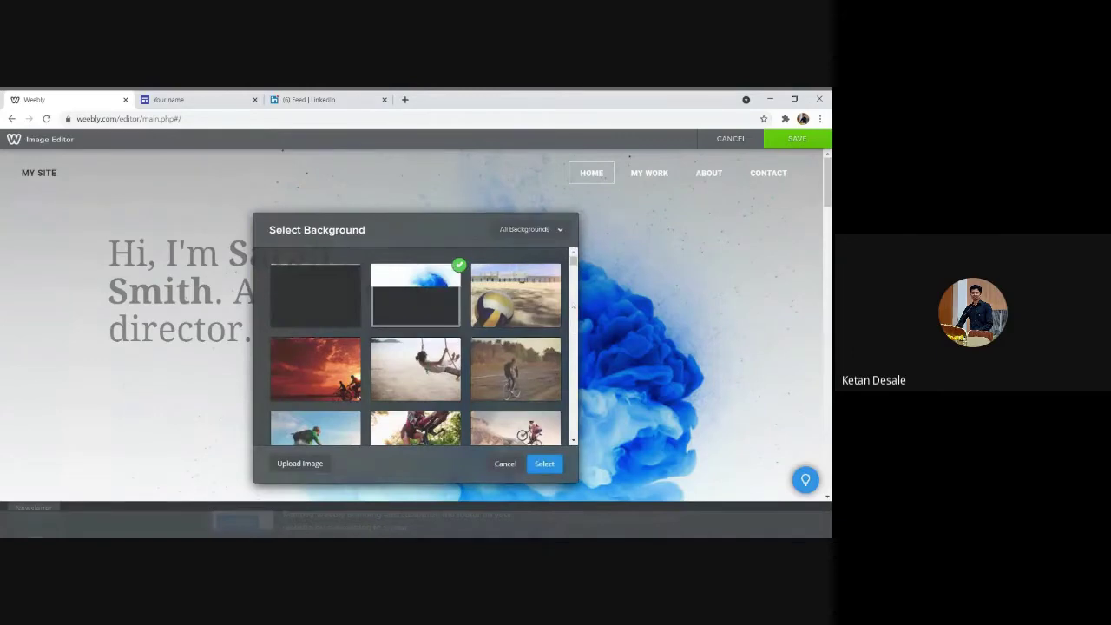
{"action": "scroll", "coordinate": [415, 347], "scroll_direction": "down", "scroll_amount": 5}
{"action": "scroll", "coordinate": [415, 348], "scroll_direction": "up", "scroll_amount": 4}
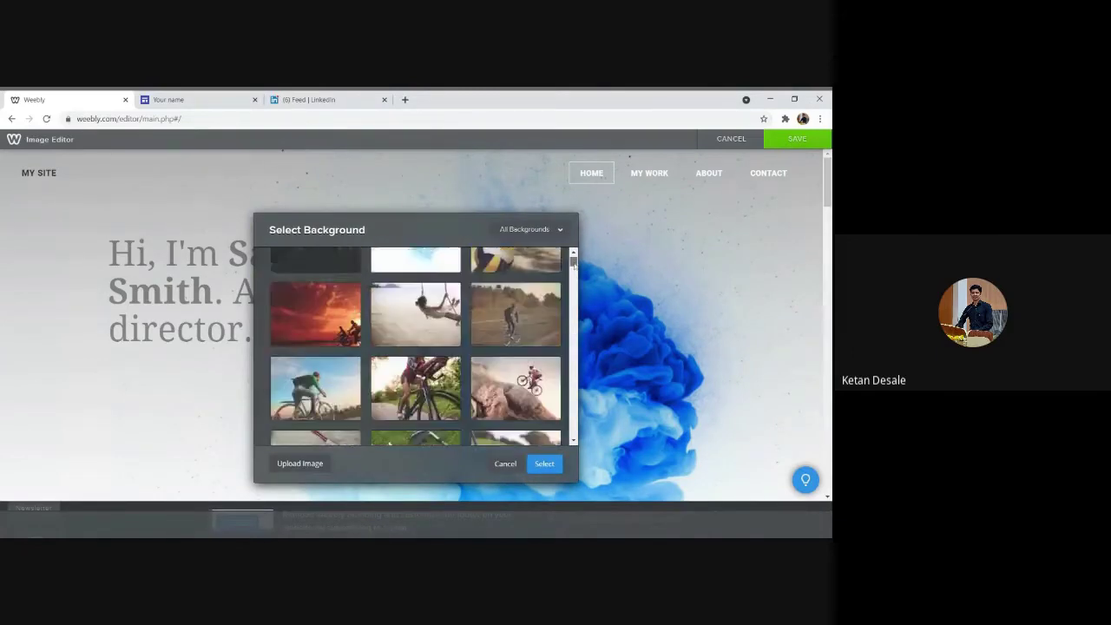
{"action": "scroll", "coordinate": [573, 262], "scroll_direction": "up", "scroll_amount": 1}
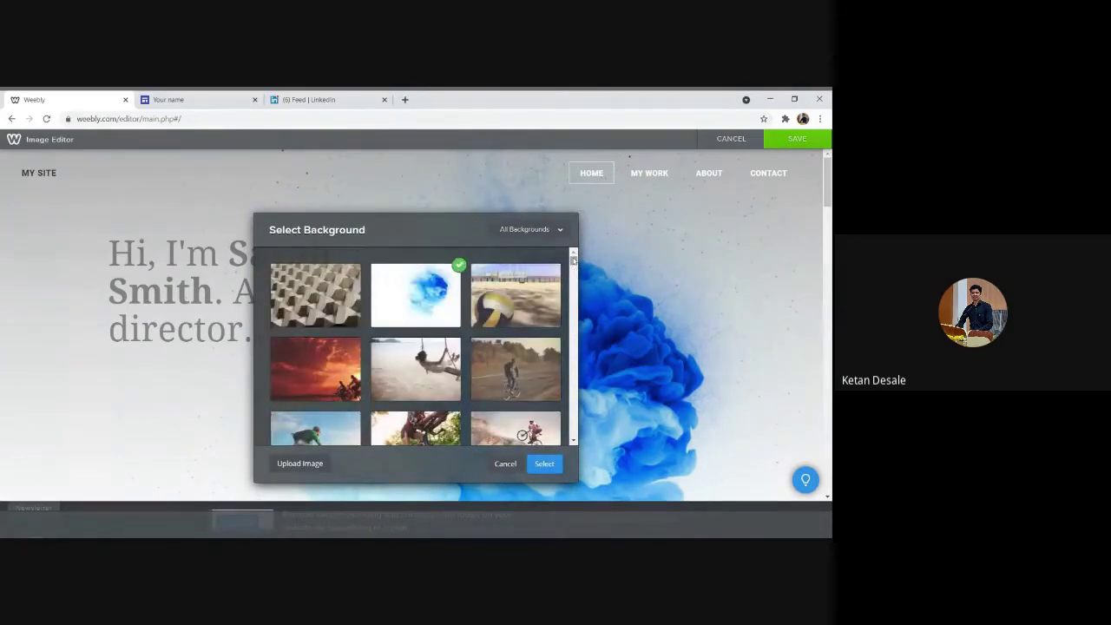
{"action": "left_click", "coordinate": [309, 466]}
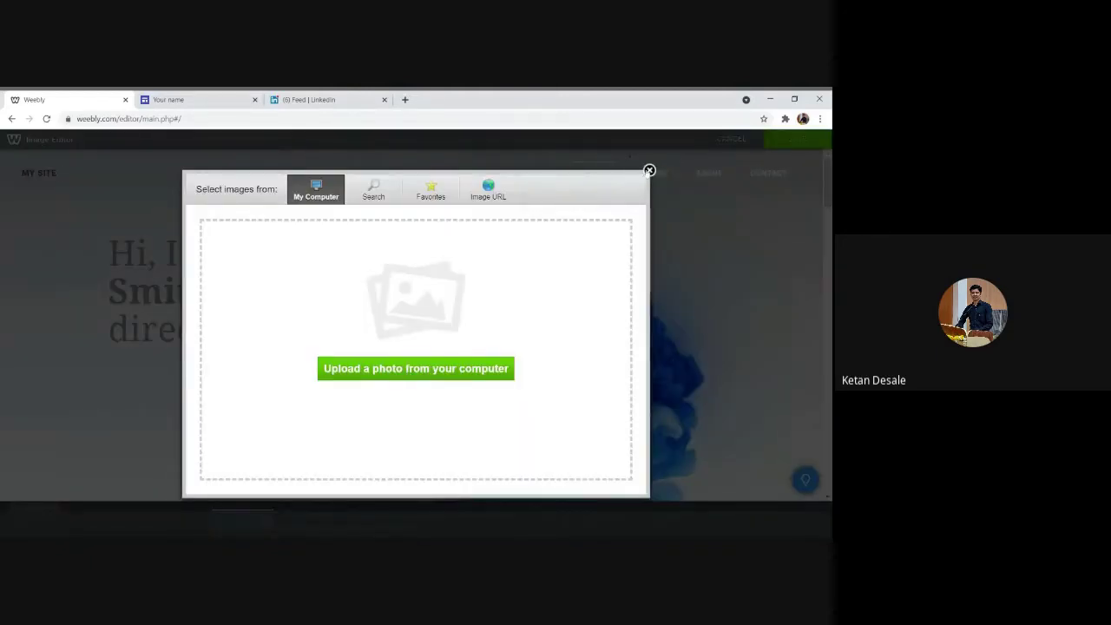
{"action": "left_click", "coordinate": [650, 171]}
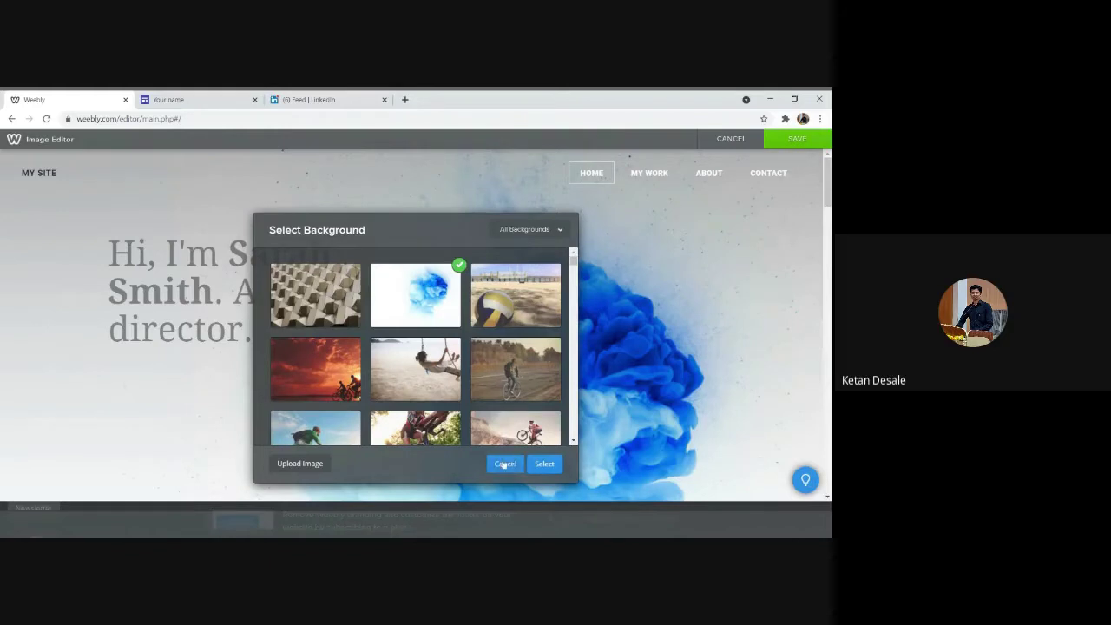
{"action": "left_click", "coordinate": [504, 464]}
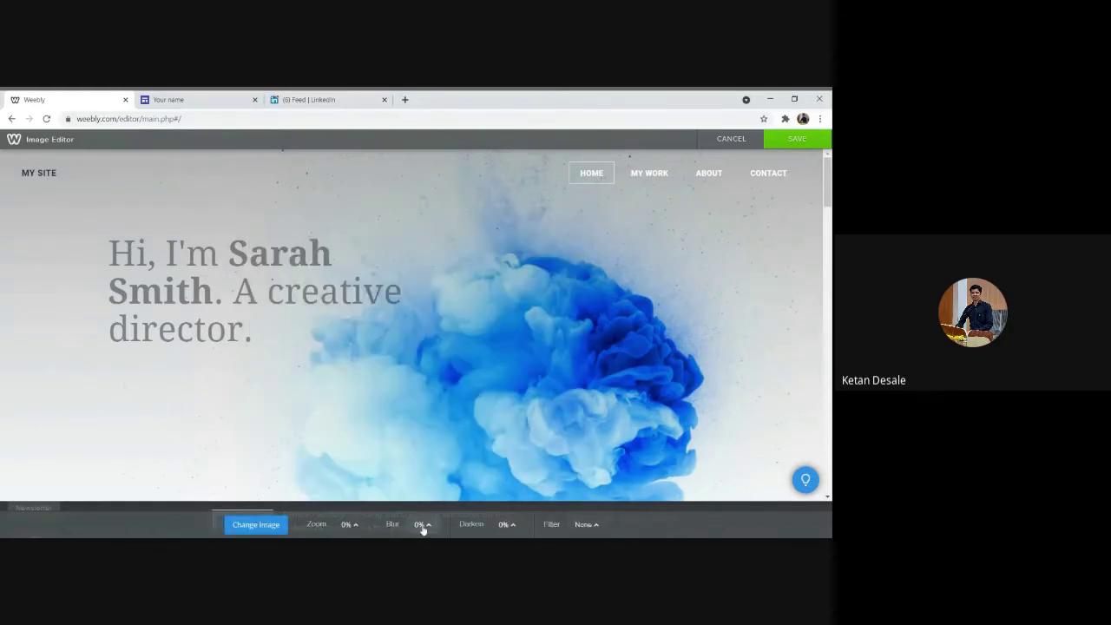
Step: Set the header background image's blur to 20%, try a 50% darken and return it to 0%, leave zoom at 0%, and save
{"action": "left_click", "coordinate": [423, 526]}
{"action": "mouse_move", "coordinate": [429, 506]}
{"action": "left_mouse_down"}
{"action": "mouse_move", "coordinate": [429, 474]}
{"action": "mouse_move", "coordinate": [428, 493]}
{"action": "left_mouse_up"}
{"action": "left_click", "coordinate": [505, 524]}
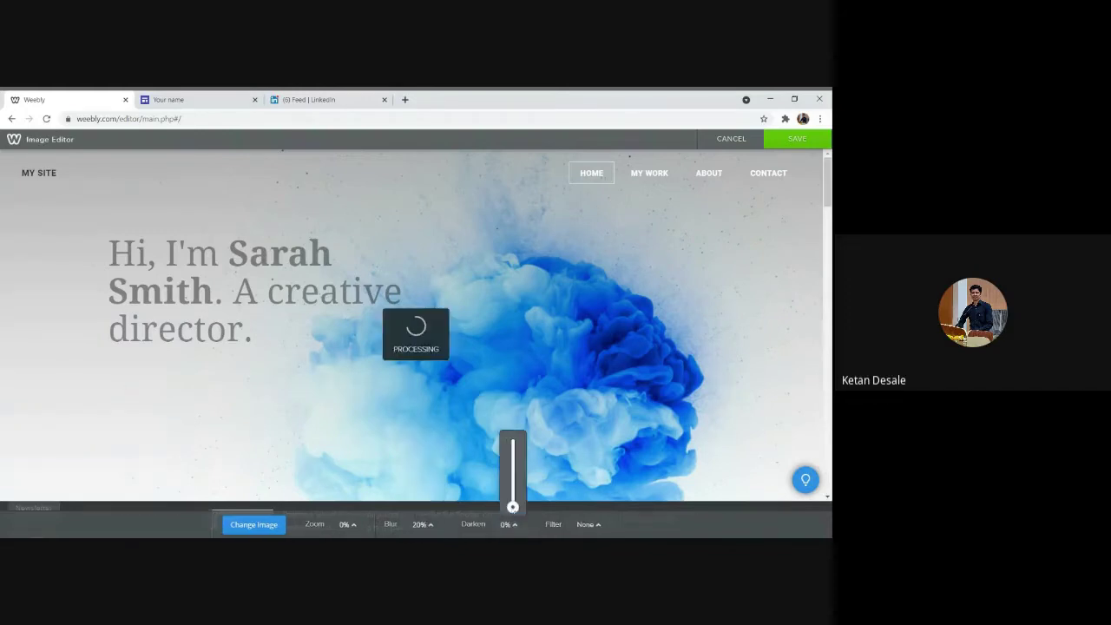
{"action": "left_click_drag", "start_coordinate": [513, 507], "coordinate": [514, 472]}
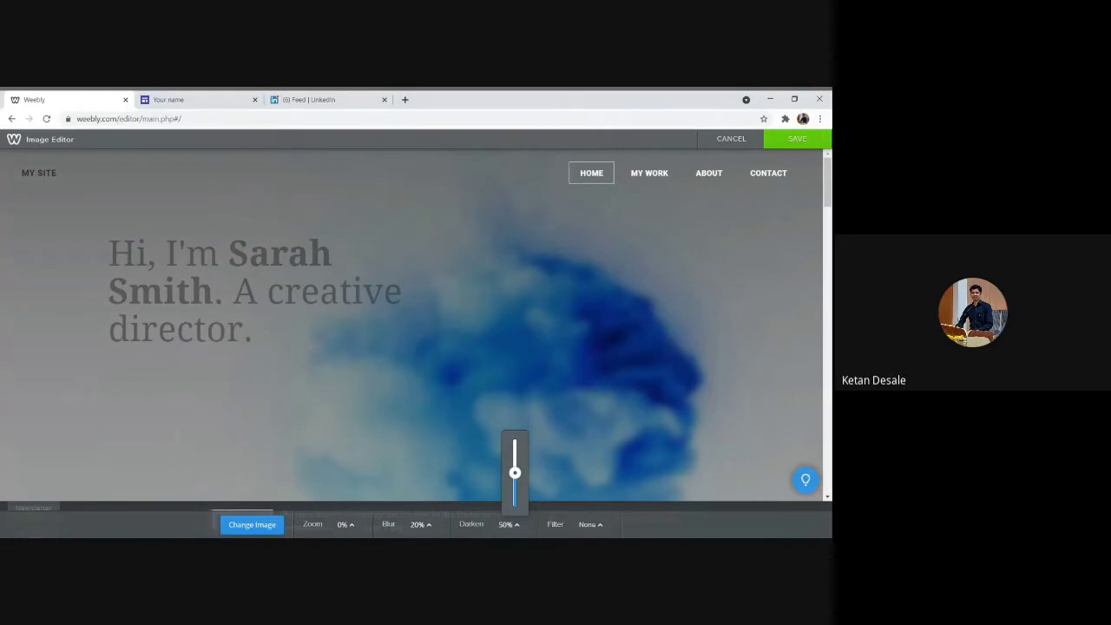
{"action": "left_click_drag", "start_coordinate": [514, 472], "coordinate": [513, 508]}
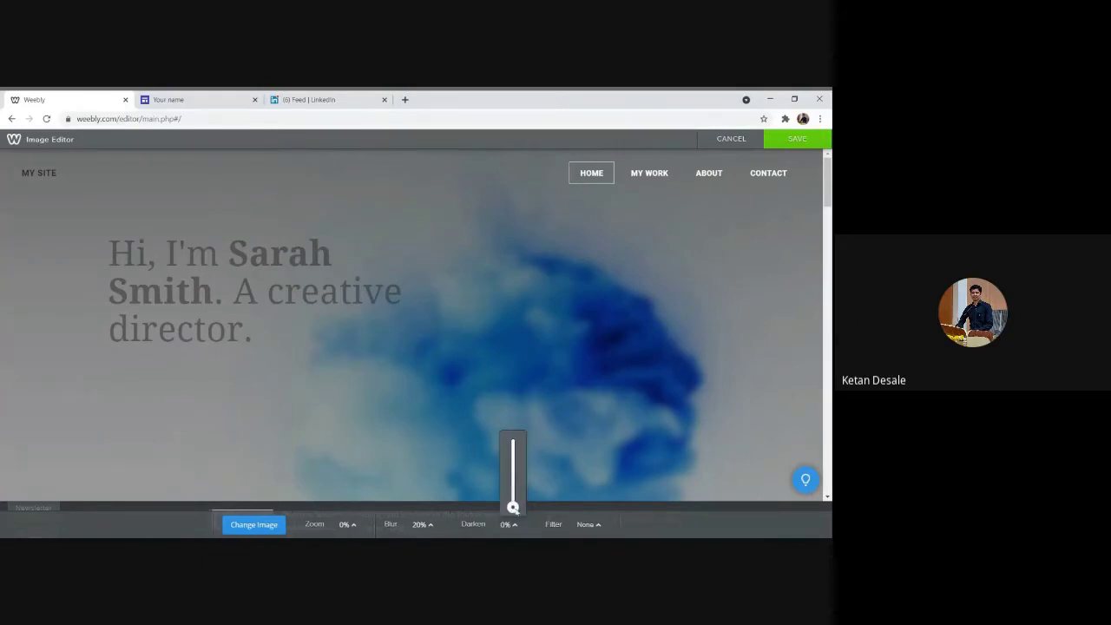
{"action": "left_click", "coordinate": [348, 525]}
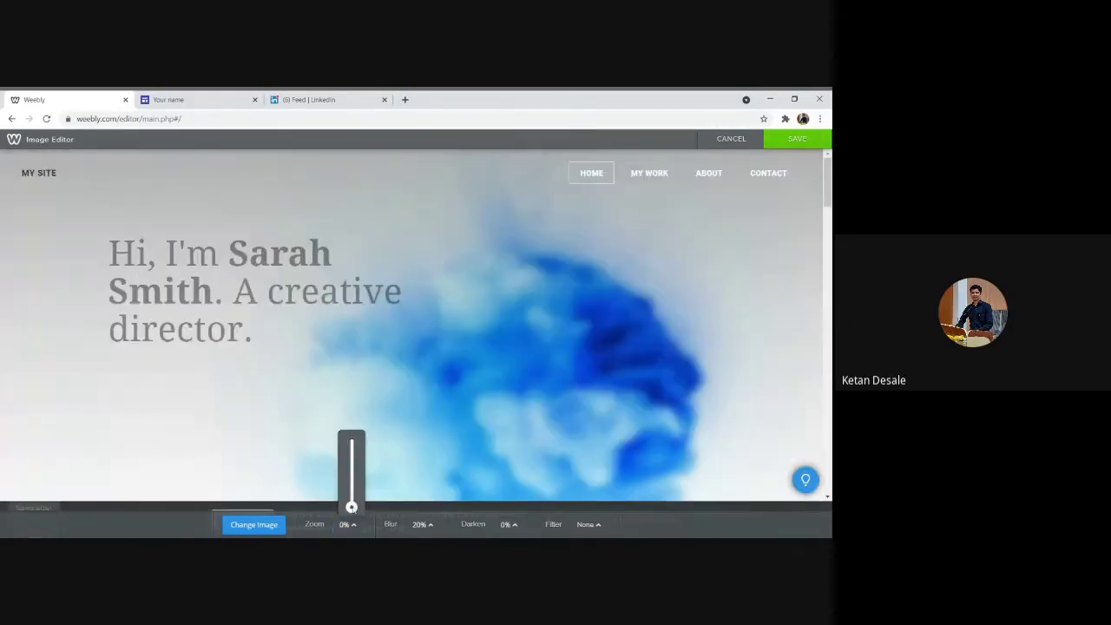
{"action": "mouse_move", "coordinate": [351, 507]}
{"action": "left_mouse_down"}
{"action": "mouse_move", "coordinate": [353, 464]}
{"action": "mouse_move", "coordinate": [352, 509]}
{"action": "left_mouse_up"}
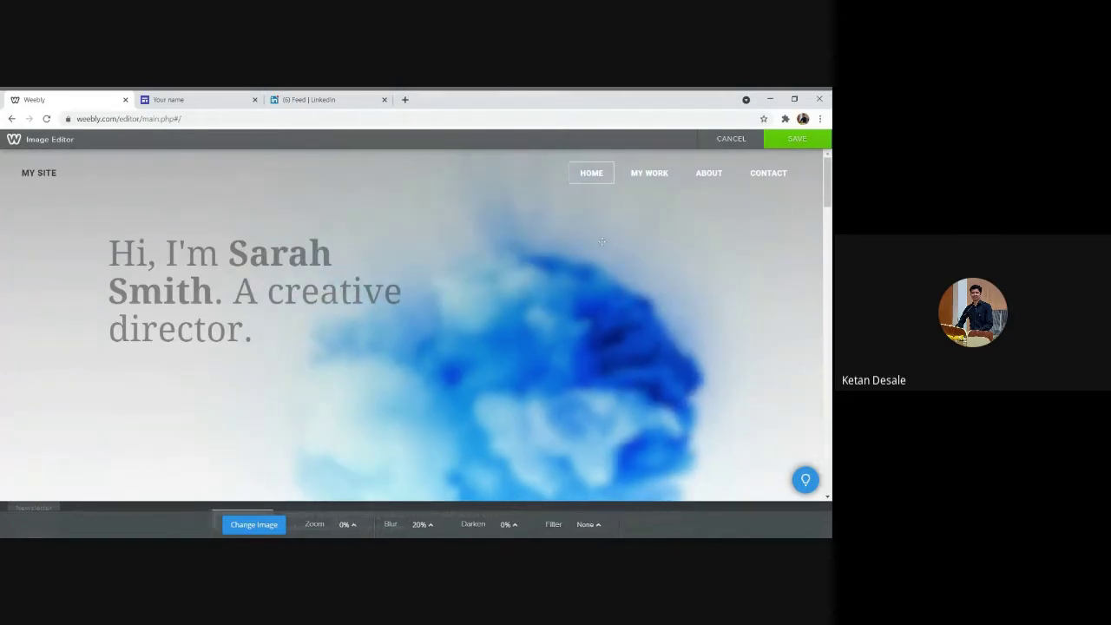
{"action": "left_click", "coordinate": [799, 141]}
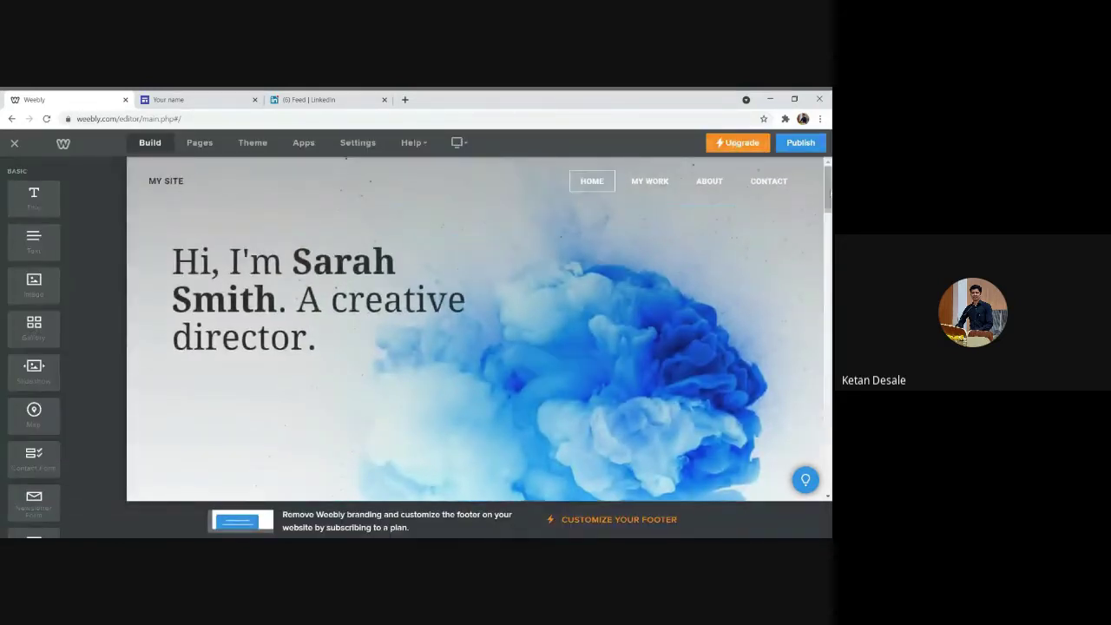
Step: Add a title element below the portrait photo in the Myself section and enter "This is my Website"
{"action": "left_click_drag", "start_coordinate": [828, 191], "coordinate": [792, 305]}
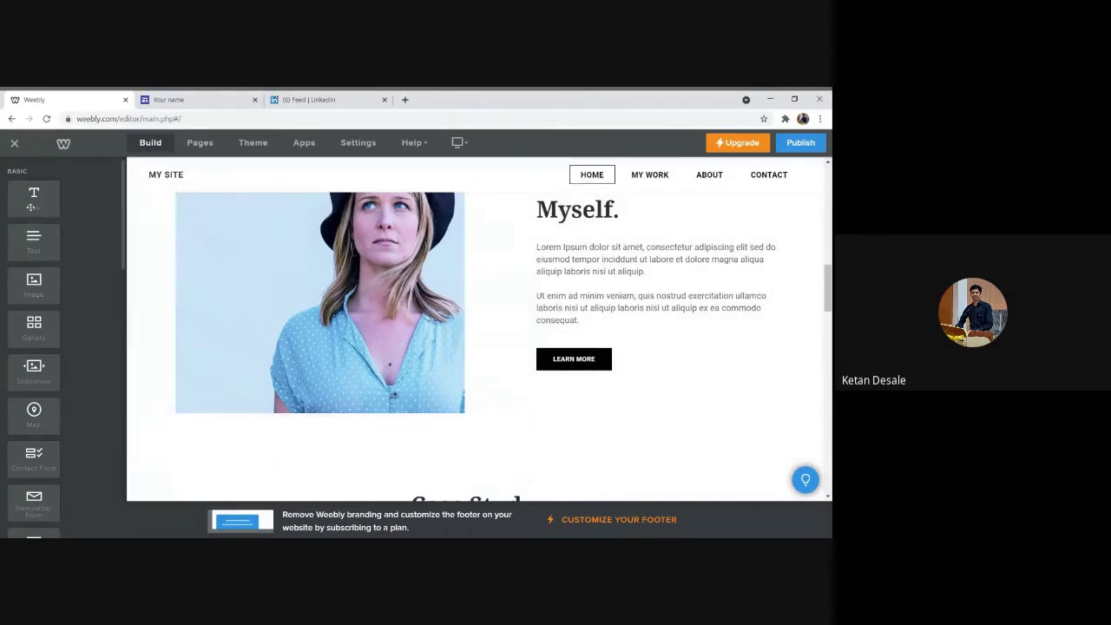
{"action": "left_click_drag", "start_coordinate": [31, 206], "coordinate": [491, 431]}
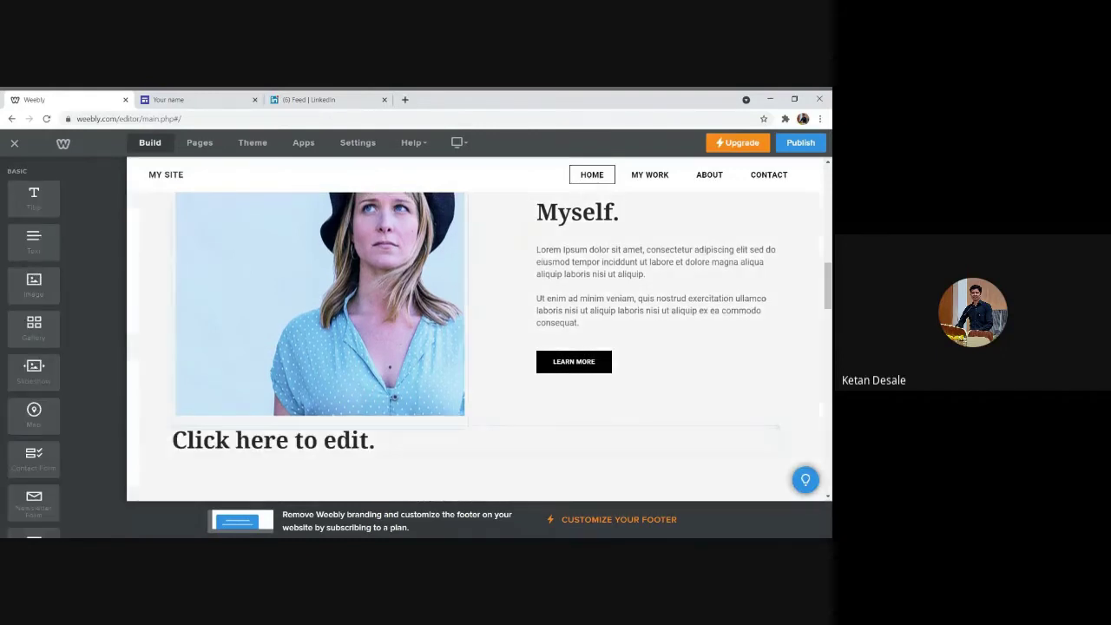
{"action": "left_click", "coordinate": [273, 441]}
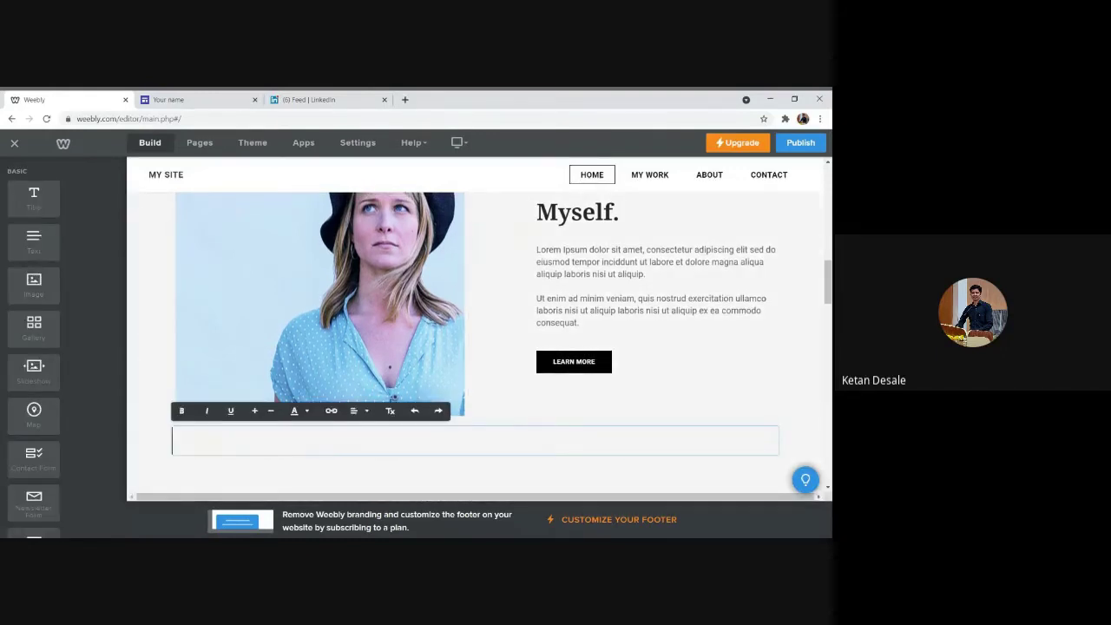
{"action": "type", "text": "This is my "}
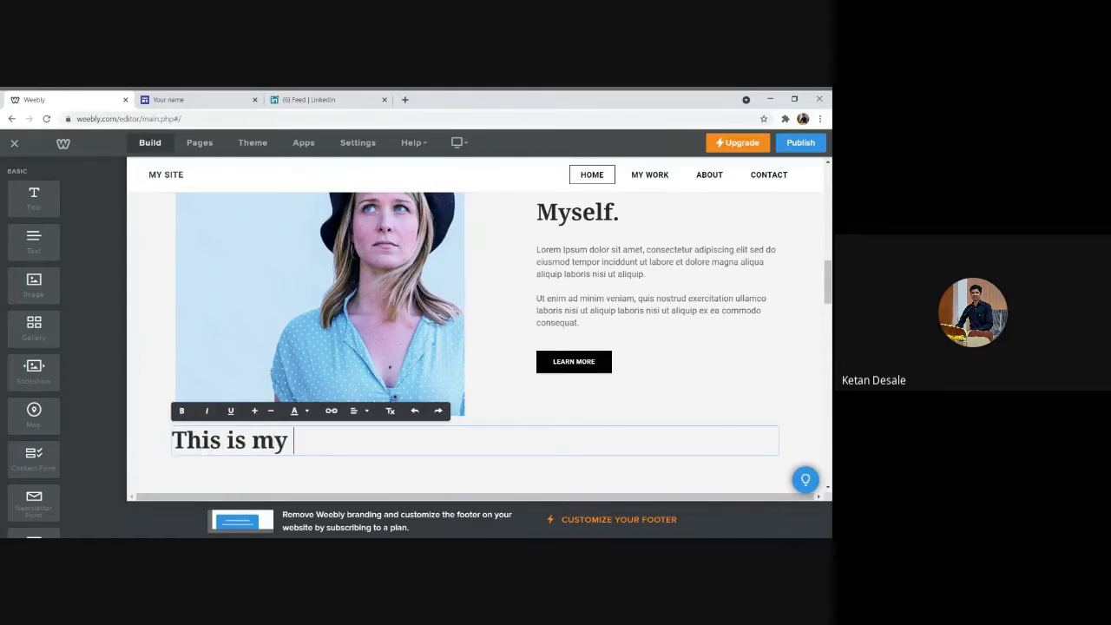
{"action": "type", "text": "Website"}
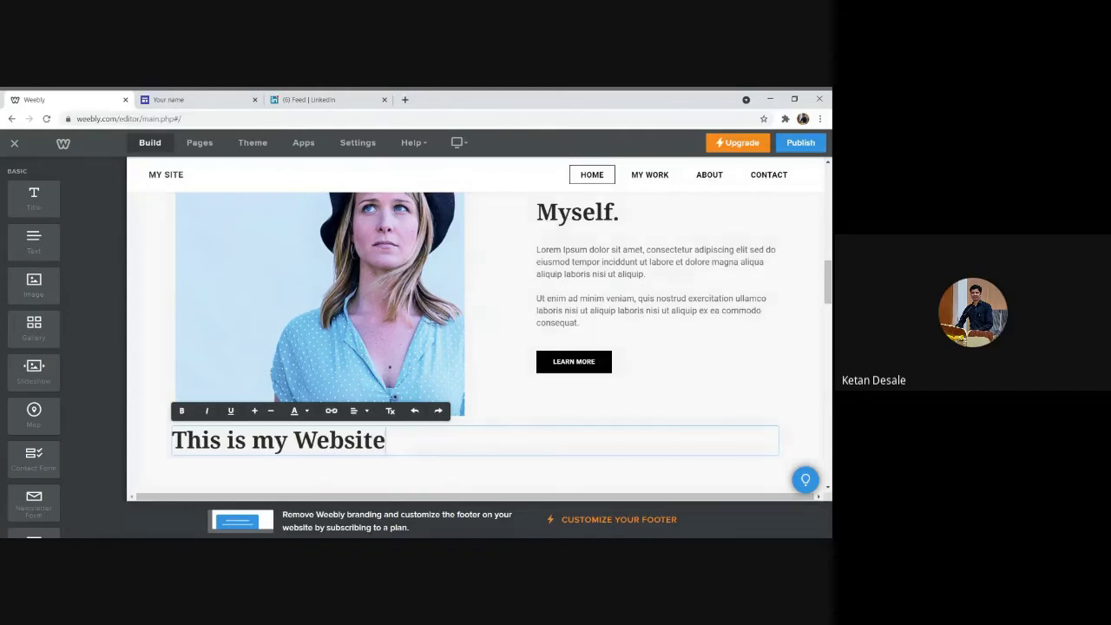
Step: Try smaller and larger text sizes on the "This is my Website" title, leave it smaller, and view the text colours
{"action": "left_click_drag", "start_coordinate": [385, 440], "coordinate": [173, 440]}
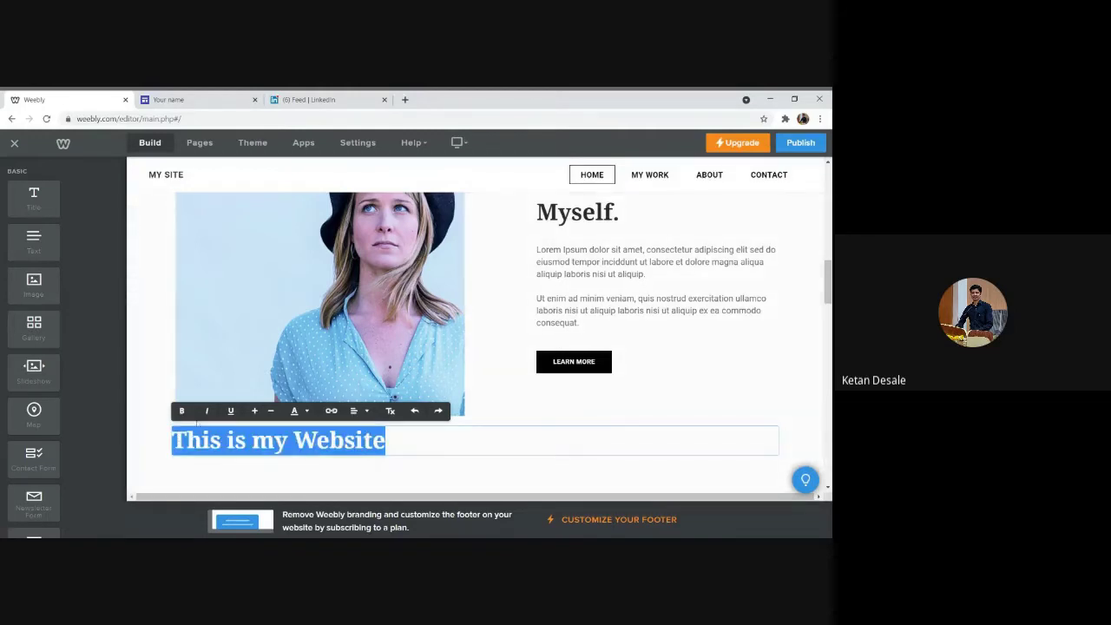
{"action": "left_click", "coordinate": [270, 412]}
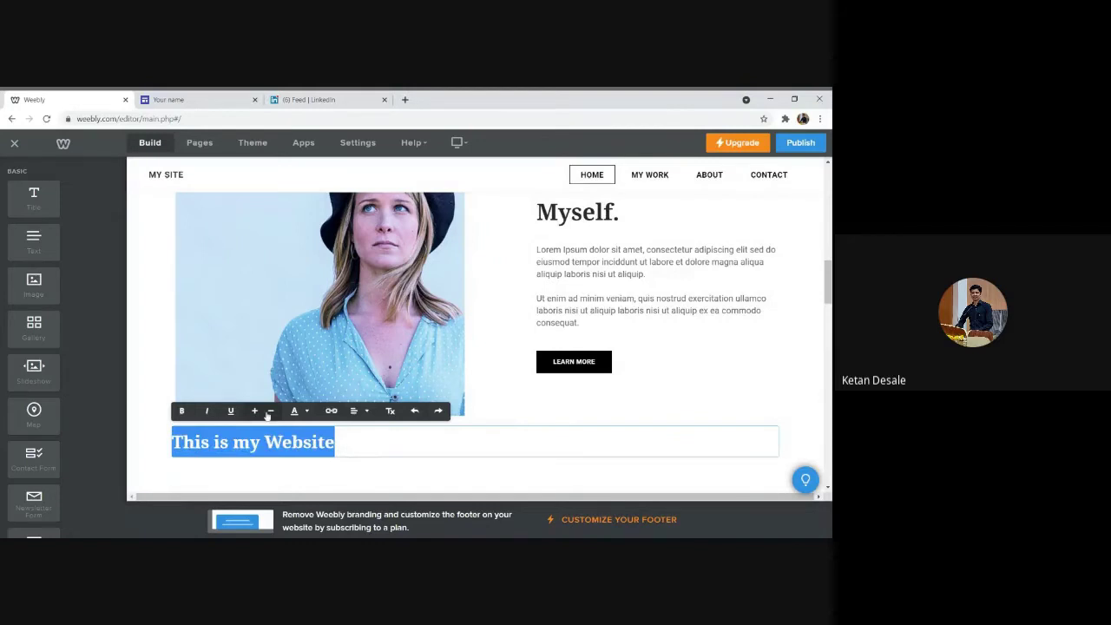
{"action": "left_click", "coordinate": [255, 411]}
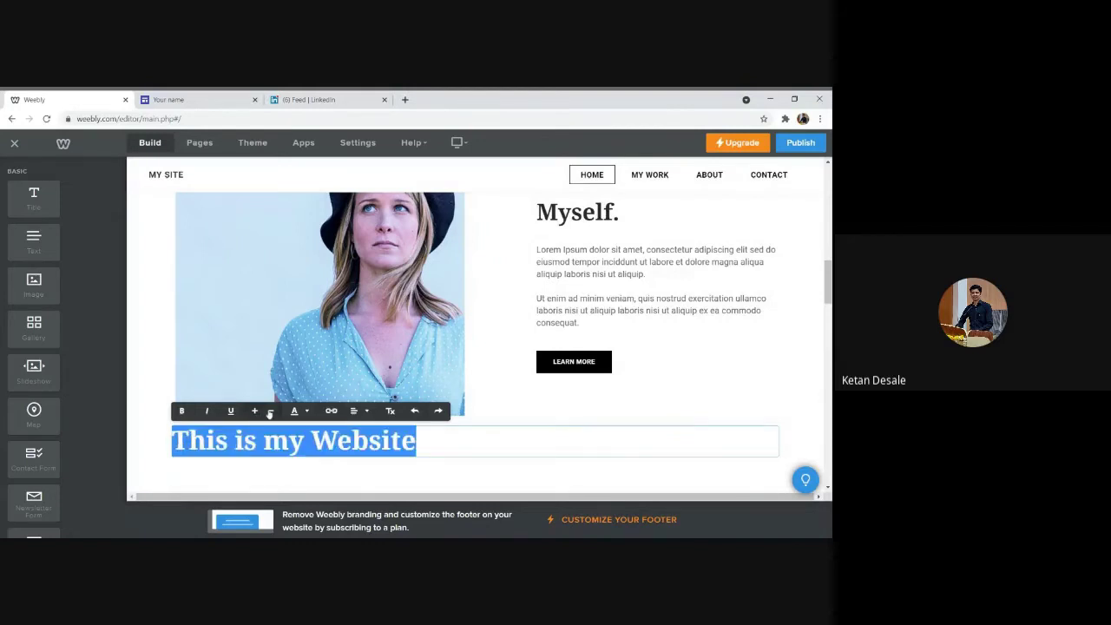
{"action": "left_click", "coordinate": [270, 412]}
{"action": "left_click", "coordinate": [306, 412]}
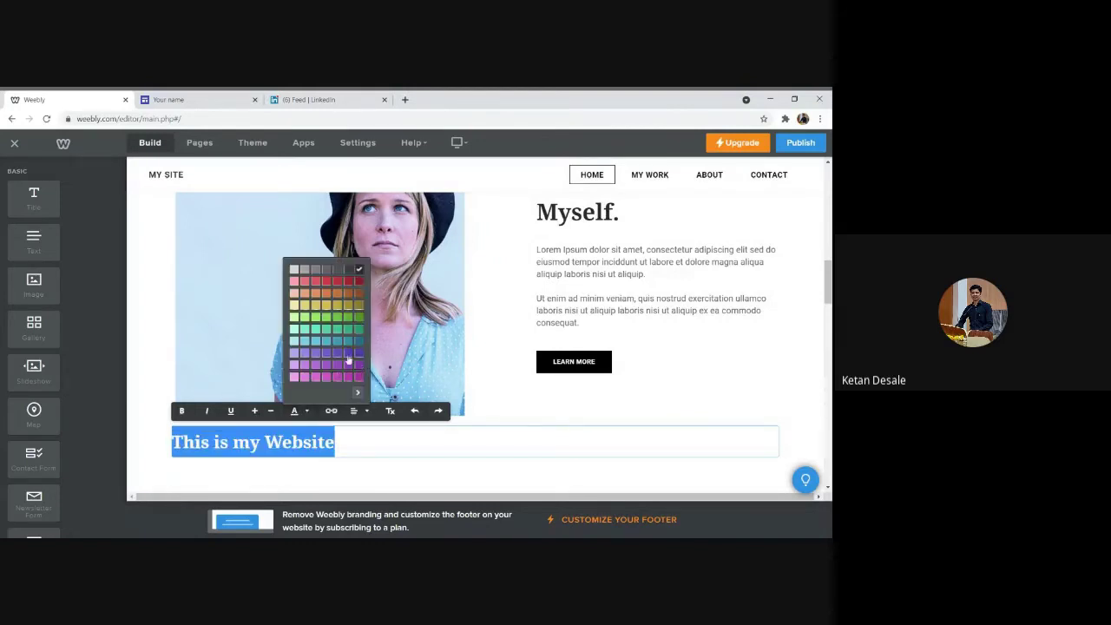
{"action": "left_click", "coordinate": [331, 411]}
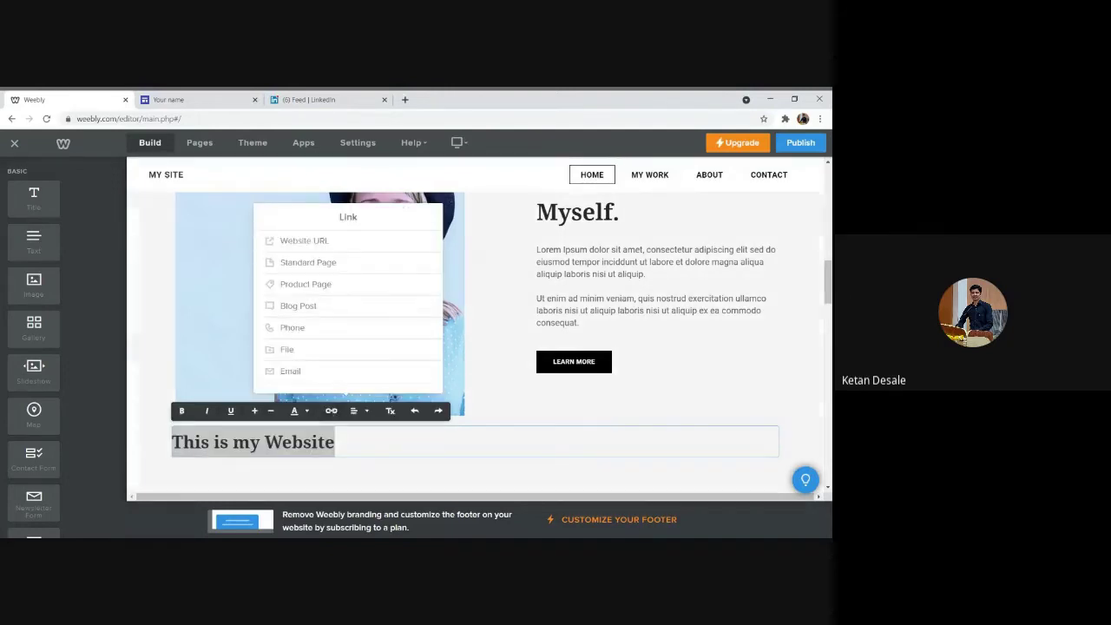
{"action": "key", "text": "Escape"}
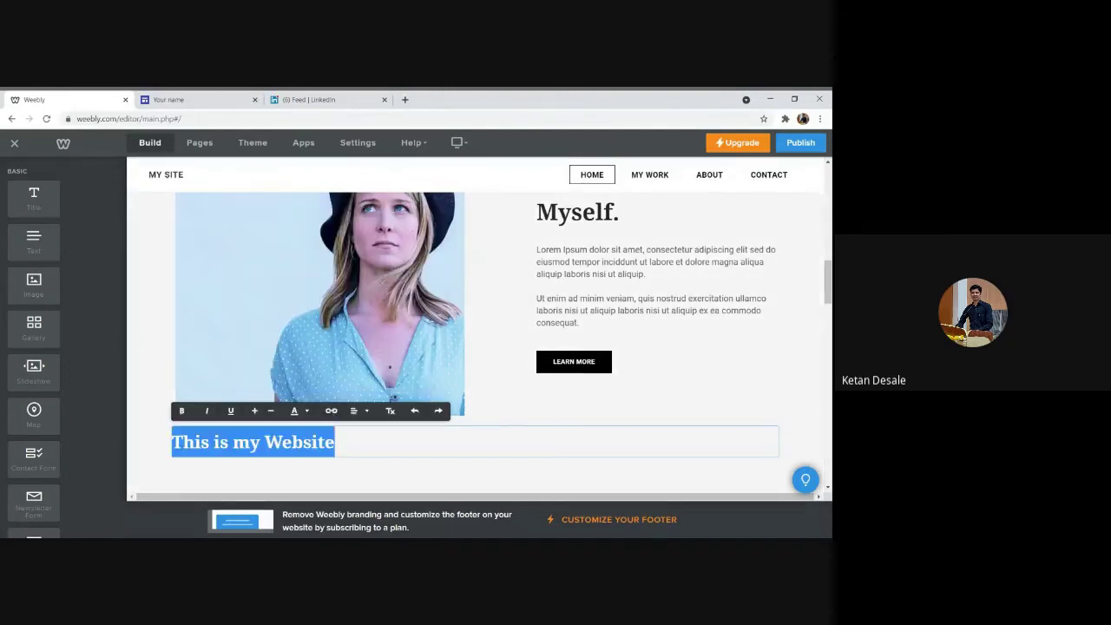
{"action": "left_click", "coordinate": [332, 411]}
{"action": "left_click", "coordinate": [313, 243]}
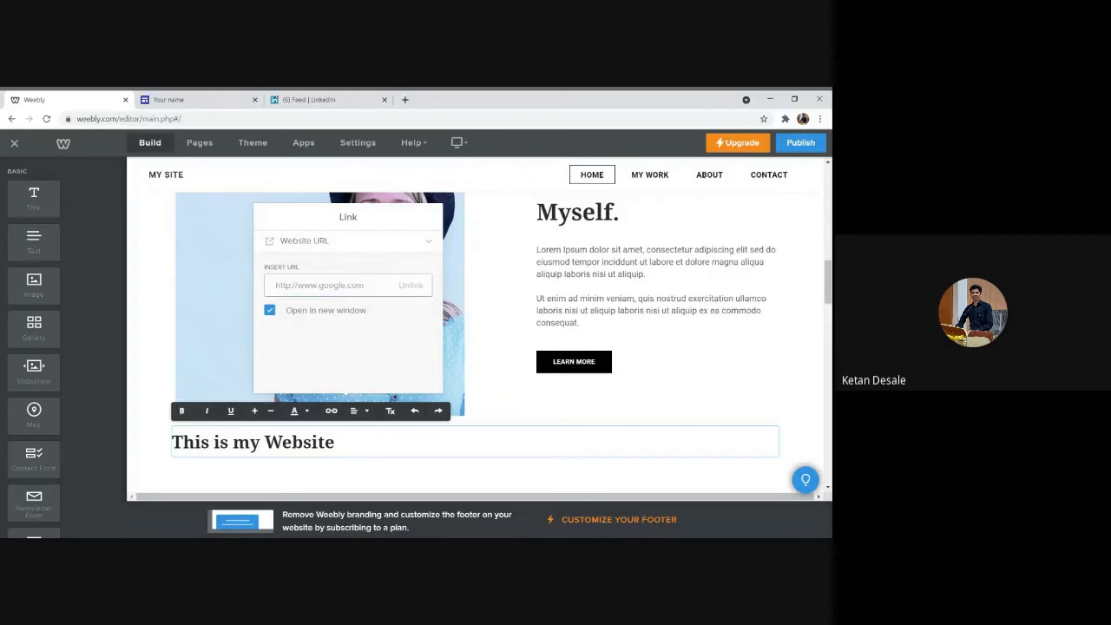
{"action": "type", "text": "www.pccoepune.com"}
{"action": "left_click", "coordinate": [426, 246]}
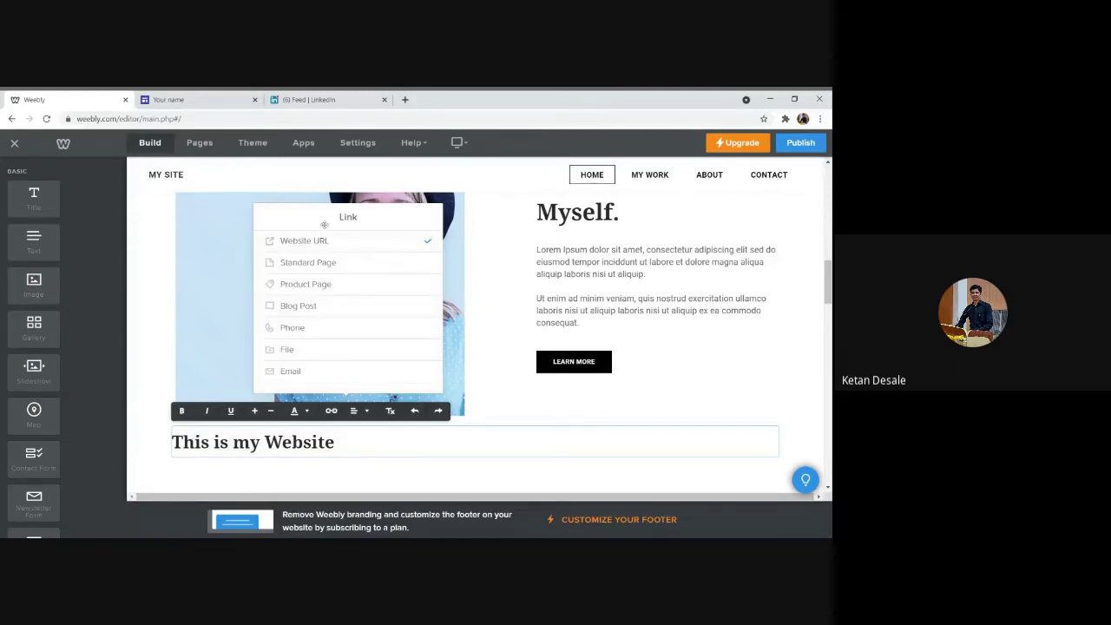
{"action": "left_click", "coordinate": [361, 244]}
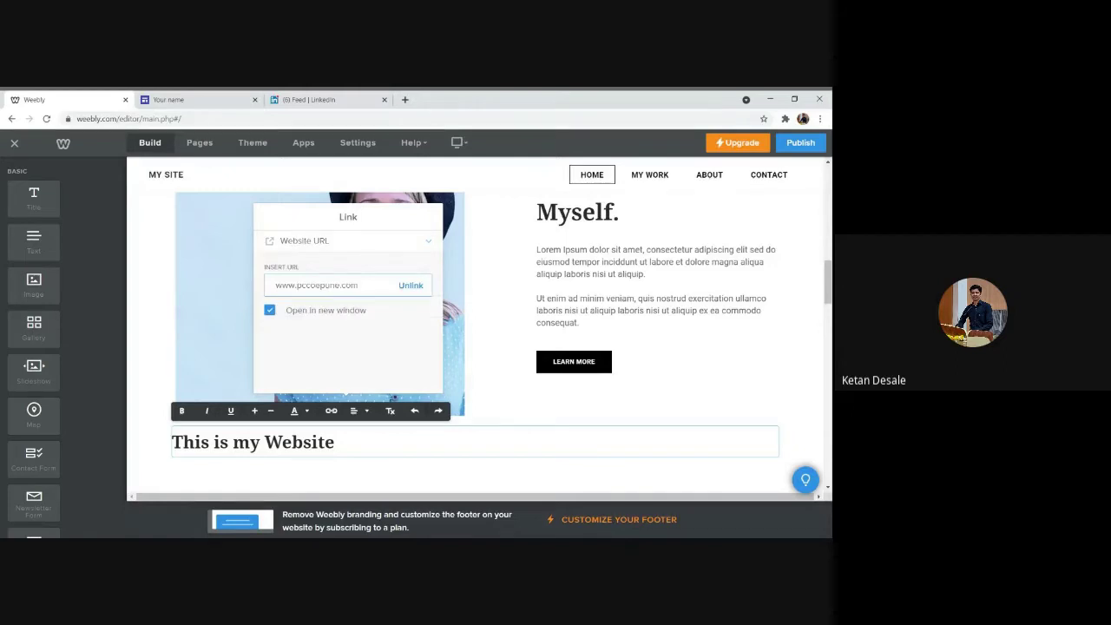
{"action": "left_click", "coordinate": [525, 462]}
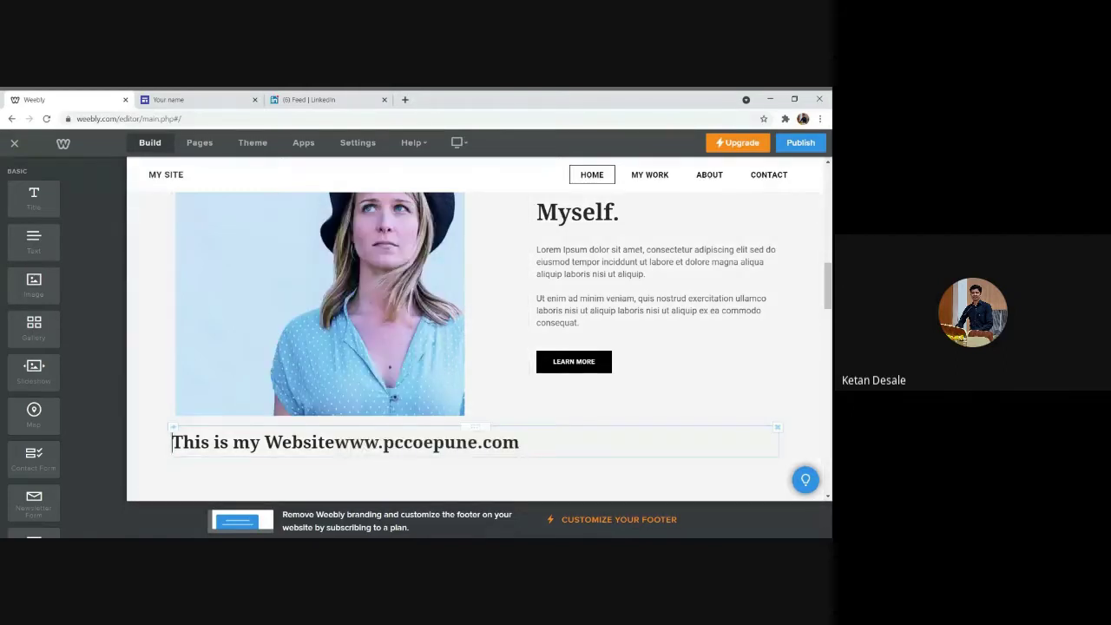
Step: Clear the title's text and add a text element below it reading "Demo Website"
{"action": "key", "text": "ctrl+a"}
{"action": "key", "text": "BackSpace"}
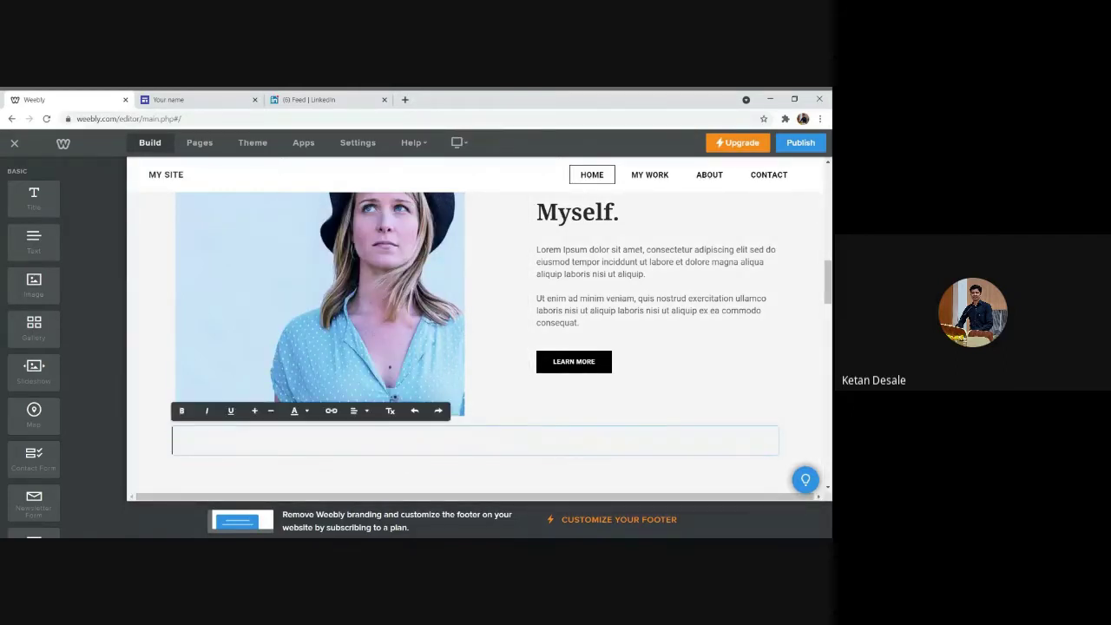
{"action": "left_click", "coordinate": [30, 244]}
{"action": "left_click_drag", "start_coordinate": [30, 244], "coordinate": [331, 458]}
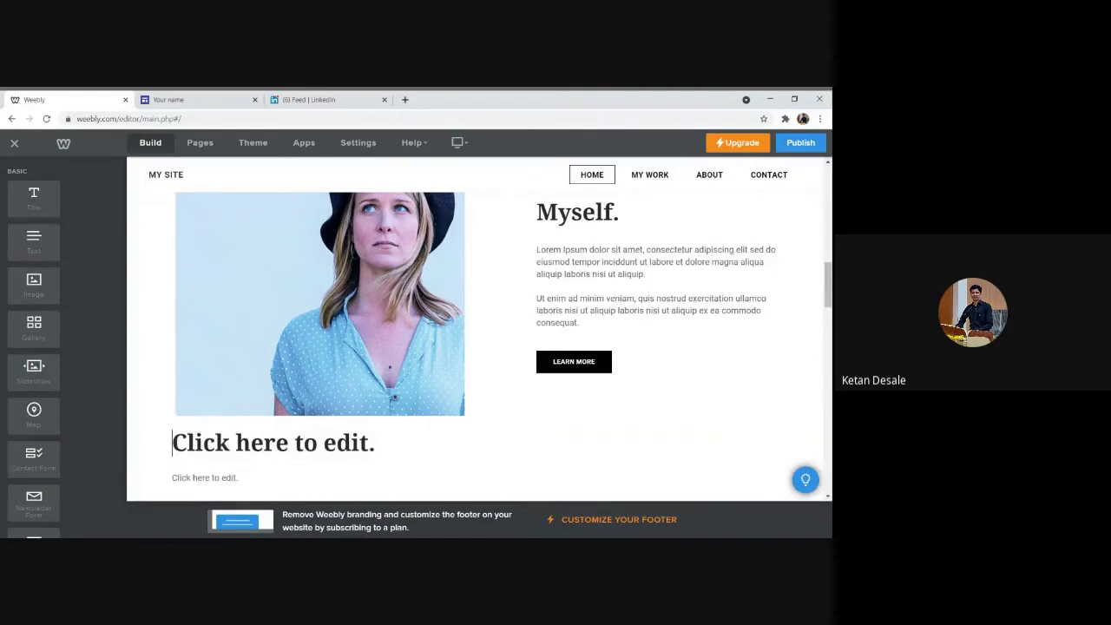
{"action": "scroll", "coordinate": [331, 458], "scroll_direction": "down", "scroll_amount": 2}
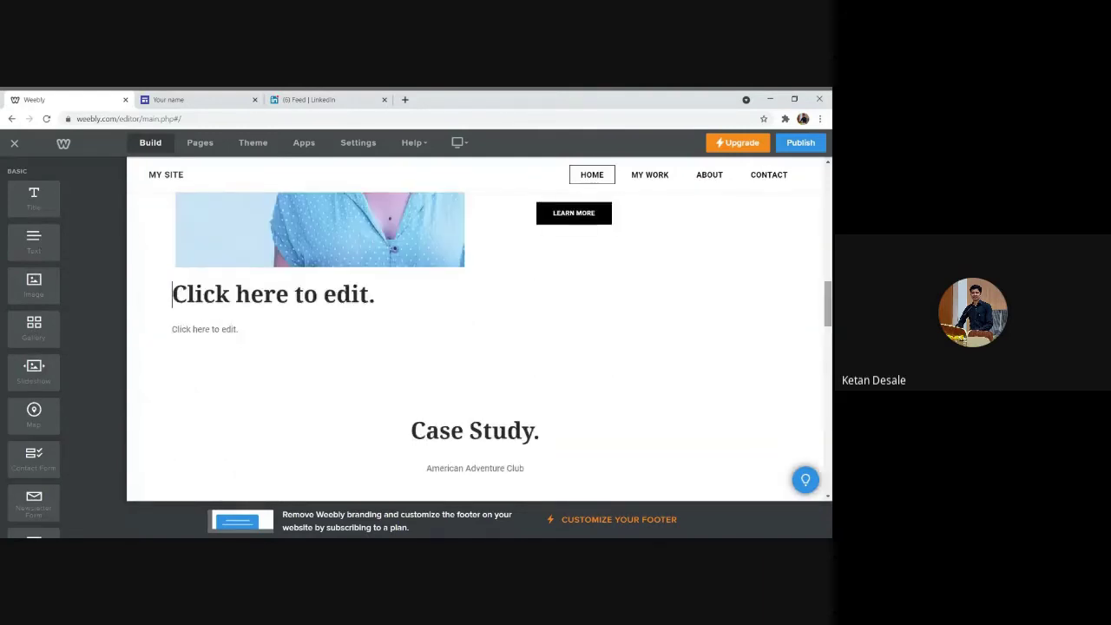
{"action": "left_click", "coordinate": [204, 333]}
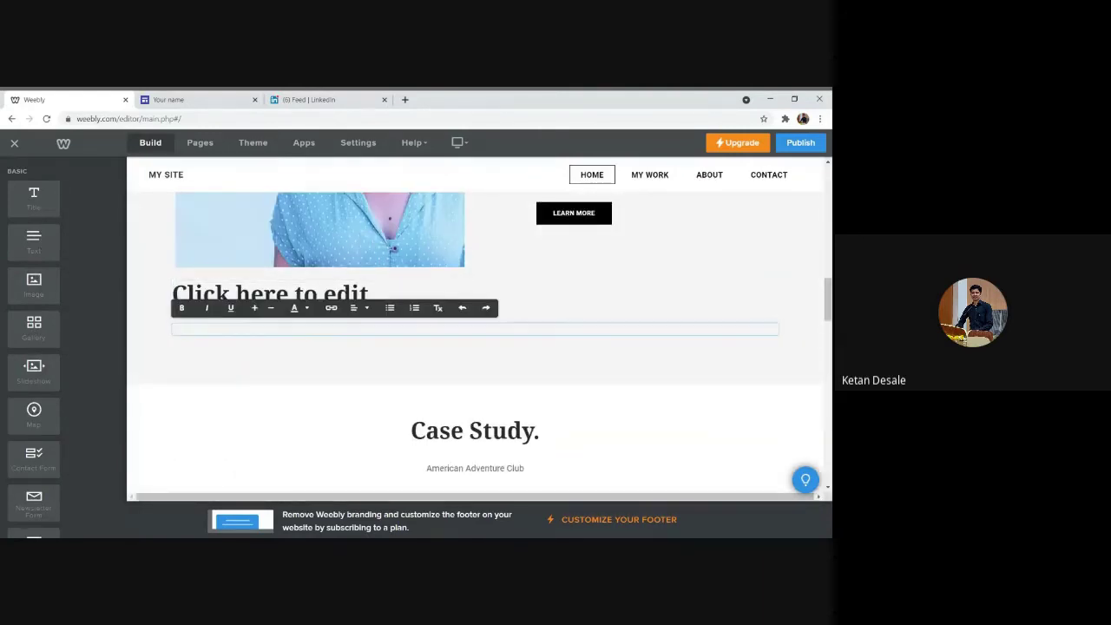
{"action": "type", "text": "Demo Website"}
{"action": "key", "text": "ctrl+a"}
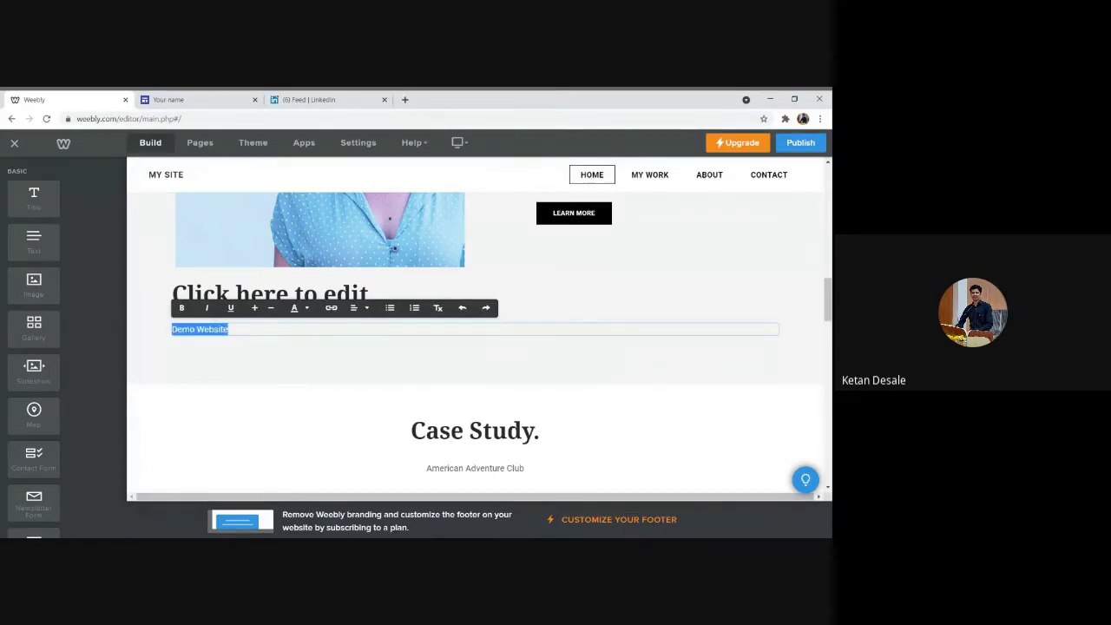
{"action": "key", "text": "Right"}
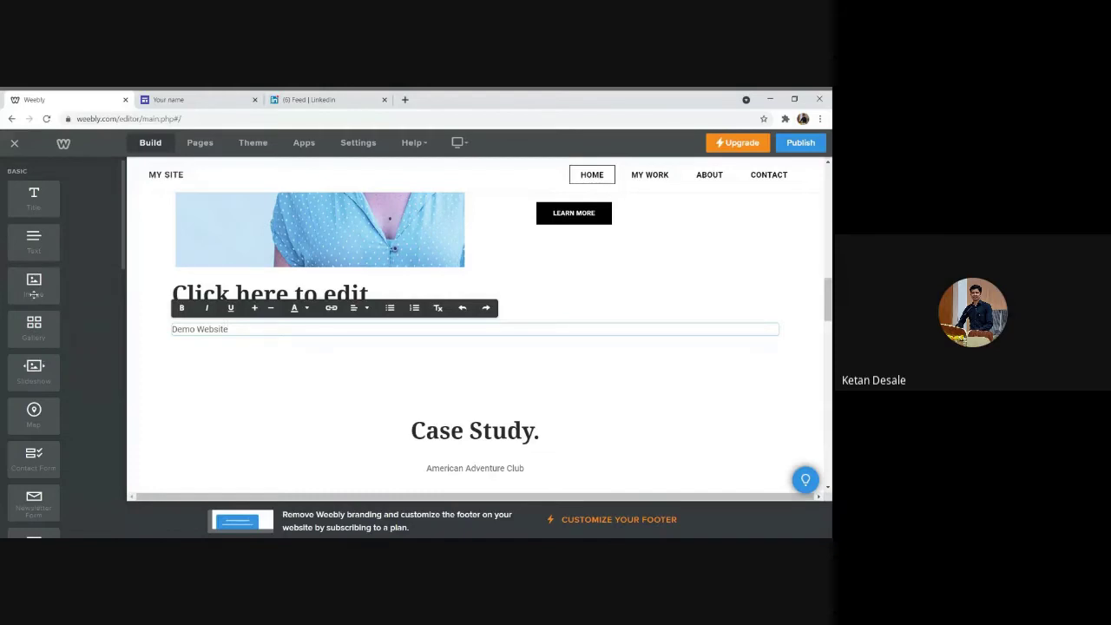
Step: Add an image element above the Case Study heading and look at its image source options
{"action": "left_click_drag", "start_coordinate": [32, 294], "coordinate": [270, 246]}
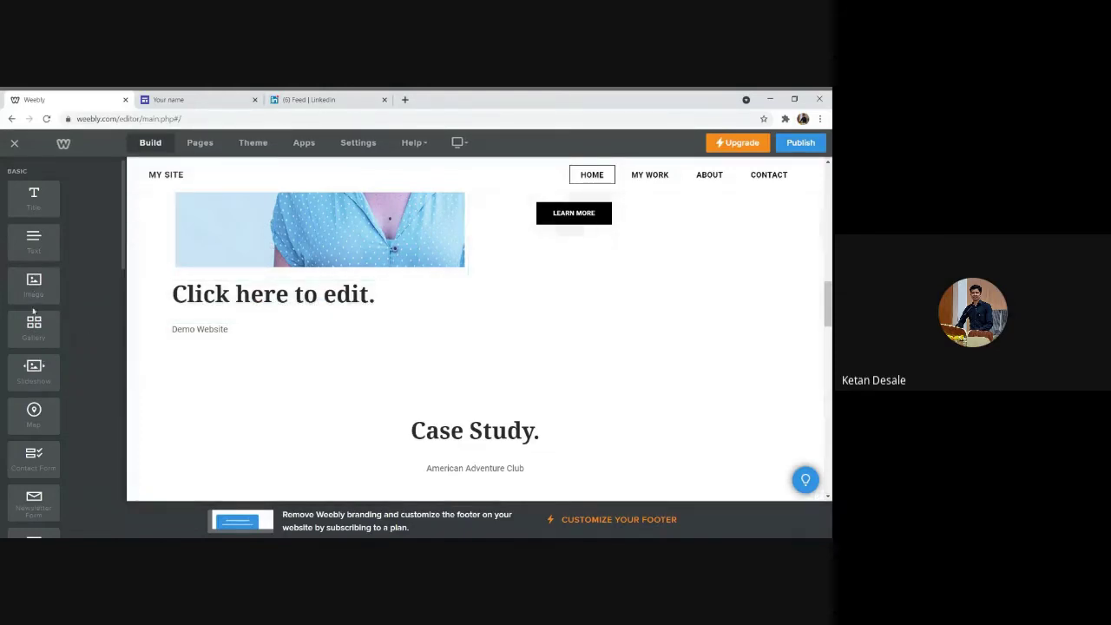
{"action": "left_click_drag", "start_coordinate": [34, 287], "coordinate": [347, 377]}
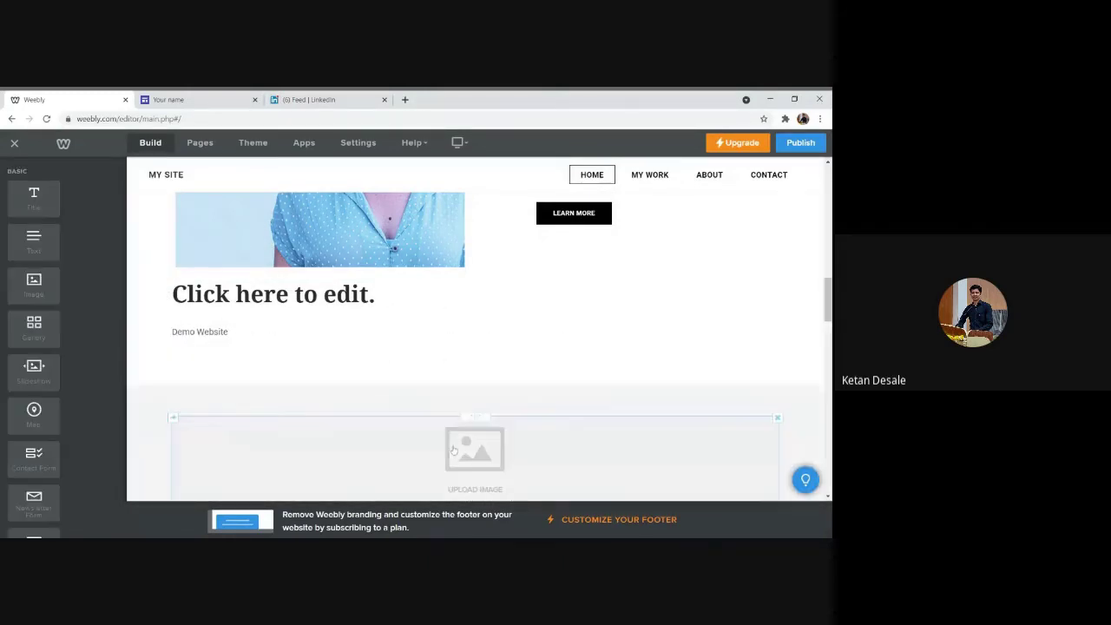
{"action": "mouse_move", "coordinate": [828, 303]}
{"action": "left_mouse_down"}
{"action": "mouse_move", "coordinate": [828, 372]}
{"action": "mouse_move", "coordinate": [827, 319]}
{"action": "left_mouse_up"}
{"action": "left_click", "coordinate": [475, 339]}
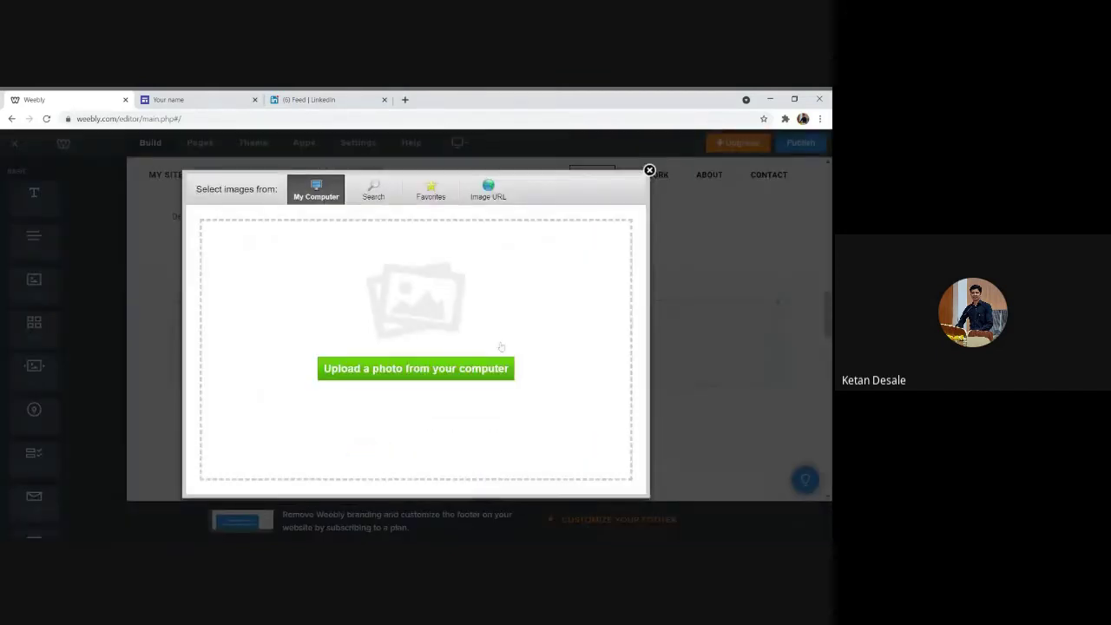
{"action": "left_click", "coordinate": [649, 170]}
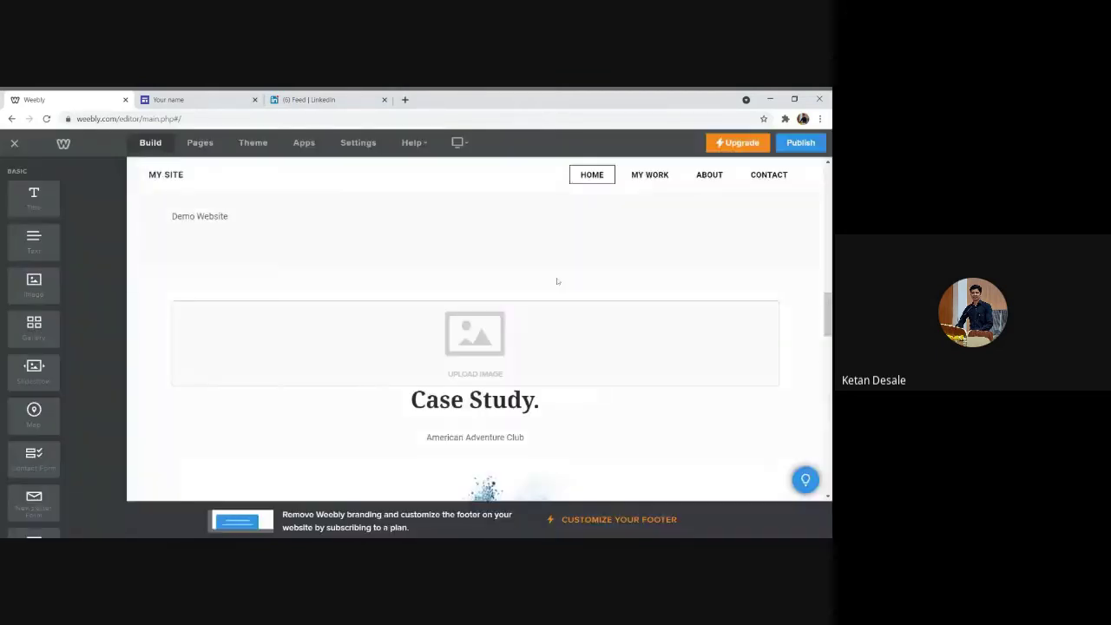
Step: Upload a photo from the computer into the image element above the Case Study heading
{"action": "left_click", "coordinate": [475, 338]}
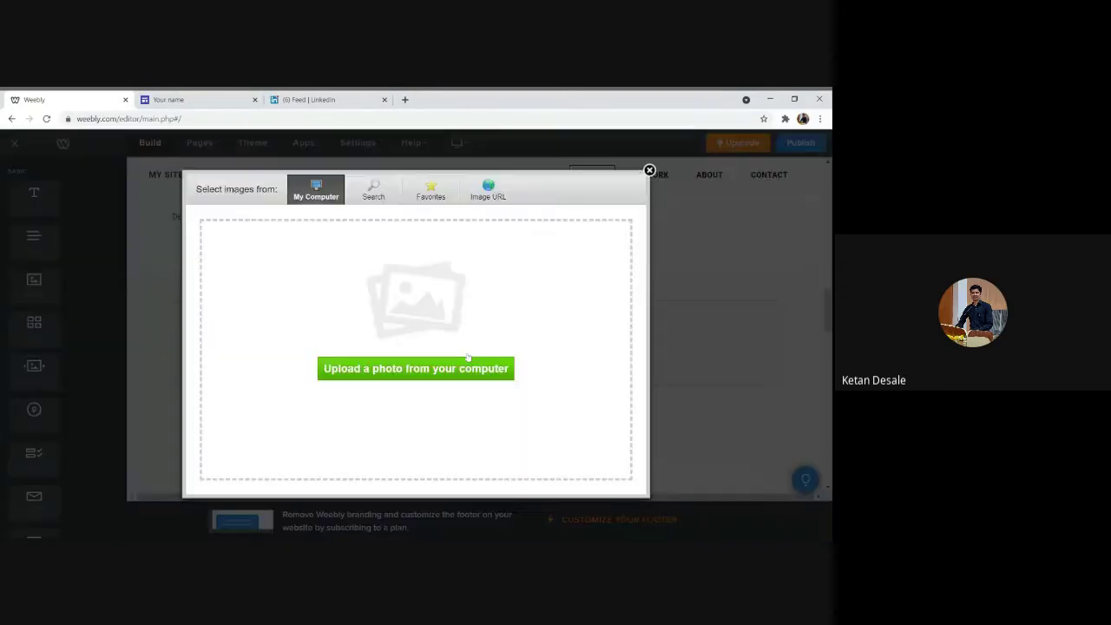
{"action": "left_click", "coordinate": [380, 371]}
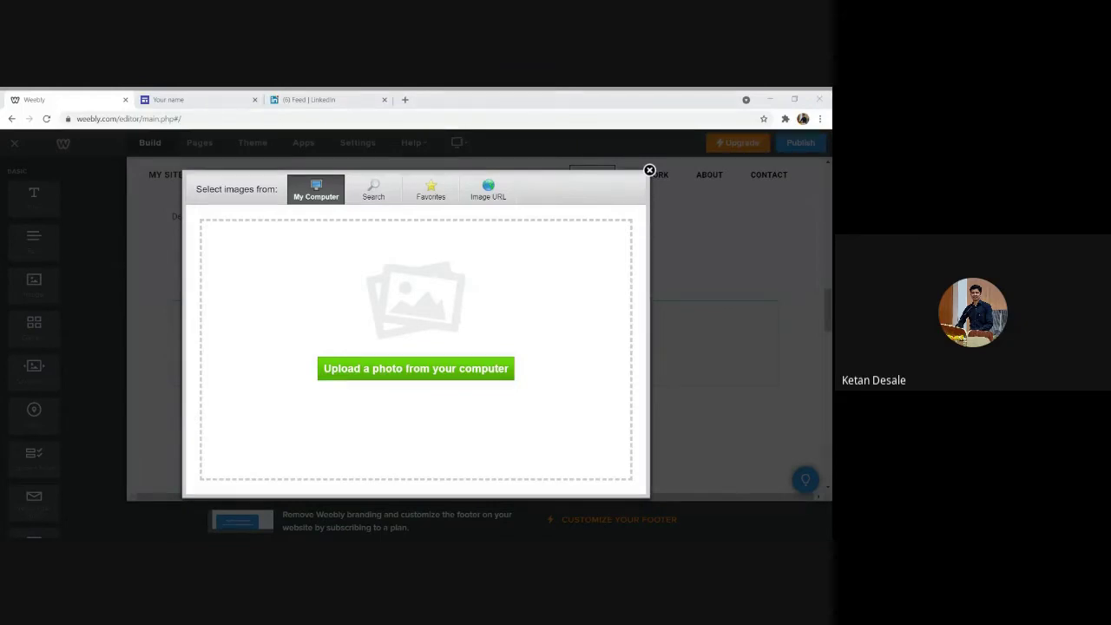
{"action": "key", "text": "Return"}
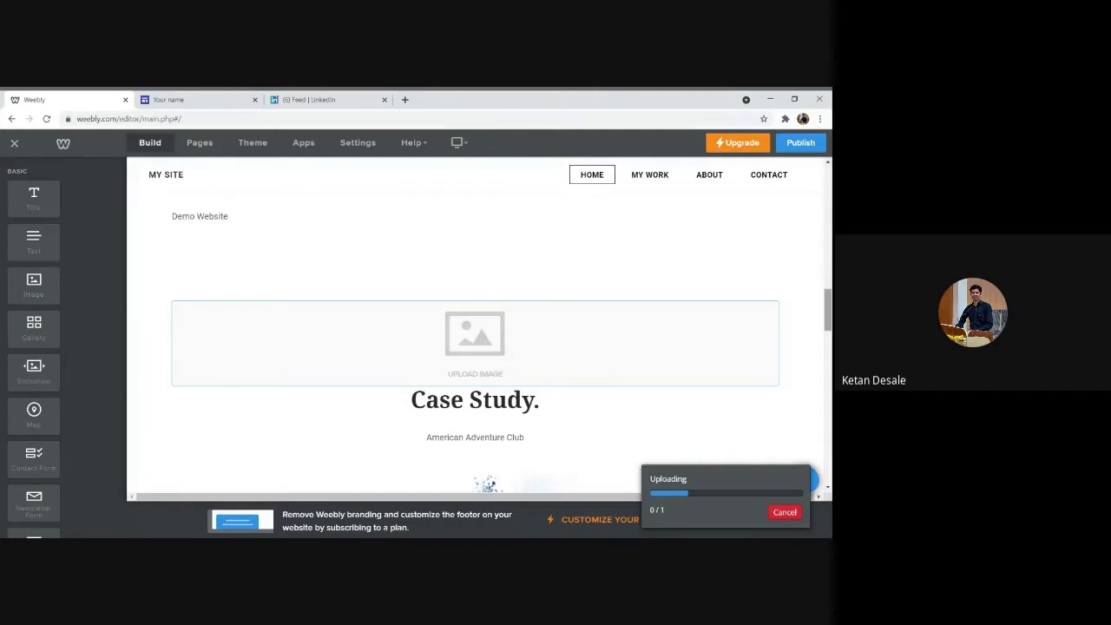
{"action": "scroll", "coordinate": [793, 318], "scroll_direction": "down", "scroll_amount": 1}
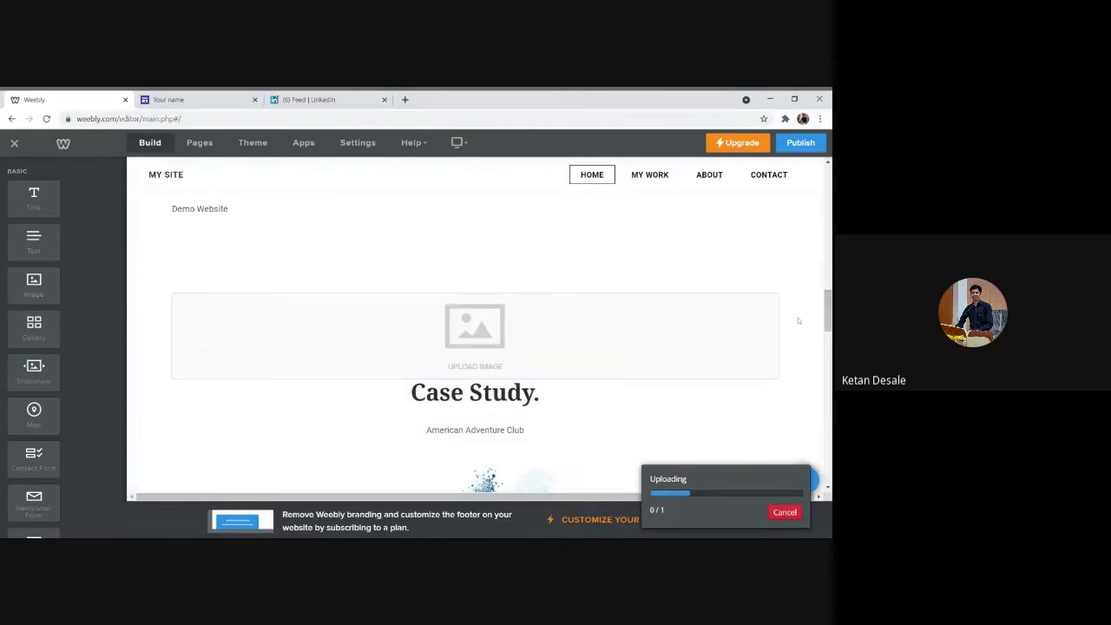
Step: Add a gallery element between the Case Study heading and the American Adventure Club text
{"action": "left_click_drag", "start_coordinate": [34, 328], "coordinate": [527, 400]}
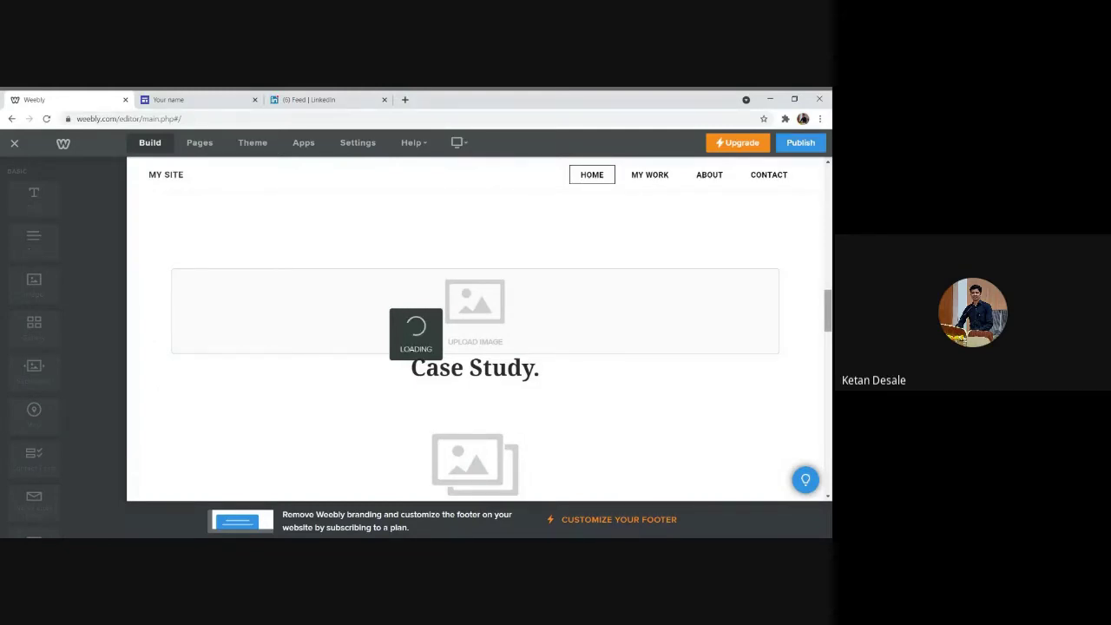
{"action": "scroll", "coordinate": [683, 336], "scroll_direction": "down", "scroll_amount": 2}
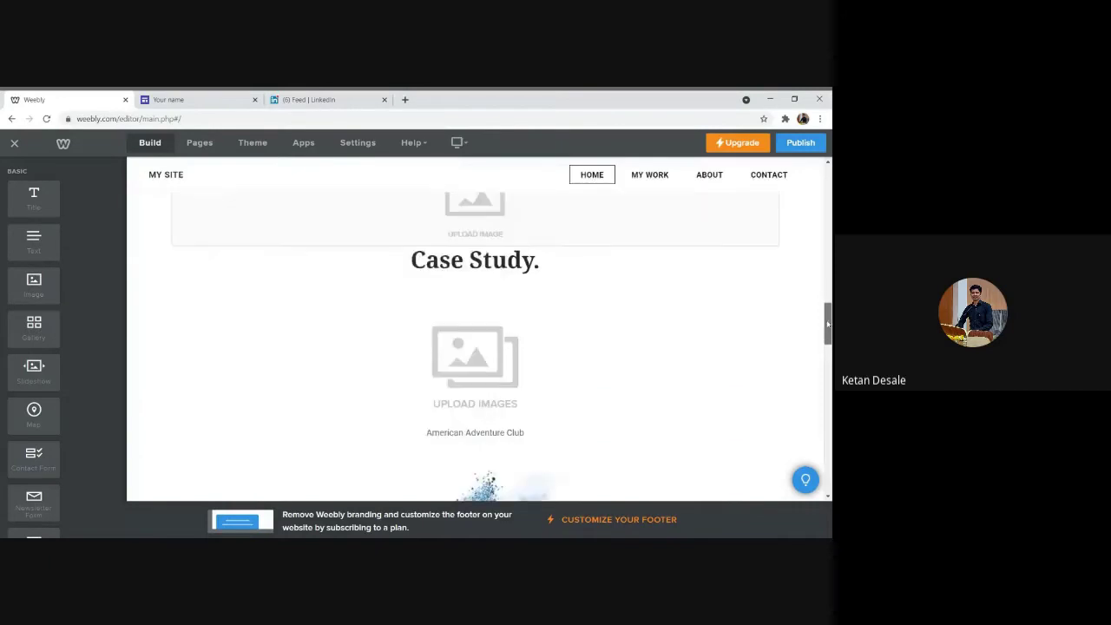
{"action": "left_click", "coordinate": [475, 417]}
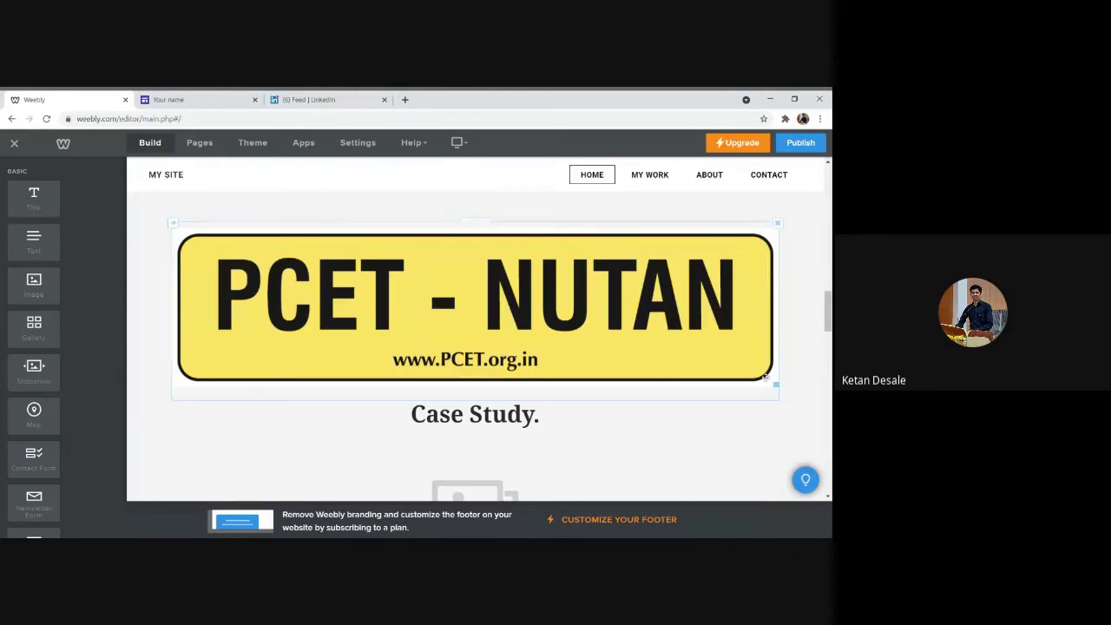
Step: Shrink the PCET - NUTAN image above the Case Study heading and look at its website URL link options
{"action": "left_click_drag", "start_coordinate": [774, 384], "coordinate": [528, 290]}
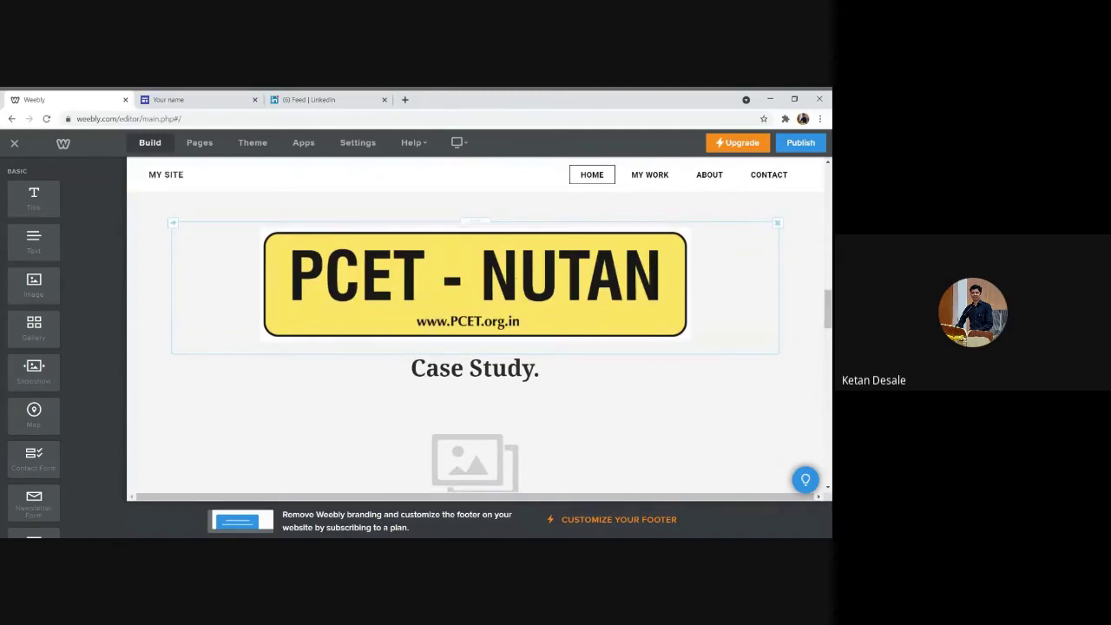
{"action": "left_click", "coordinate": [475, 291]}
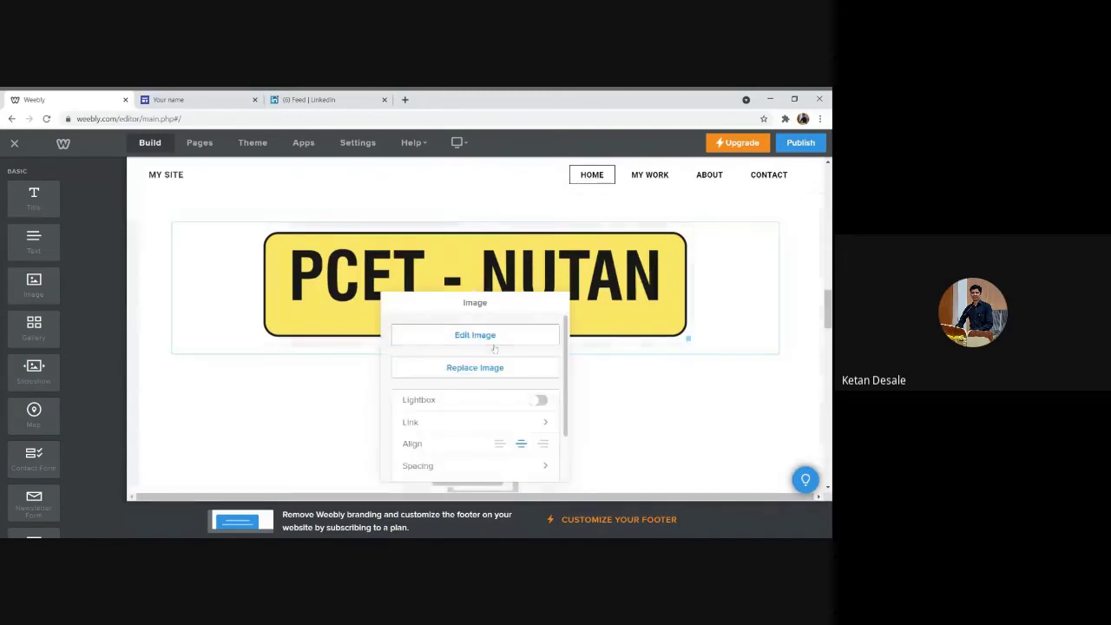
{"action": "scroll", "coordinate": [569, 356], "scroll_direction": "down", "scroll_amount": 2}
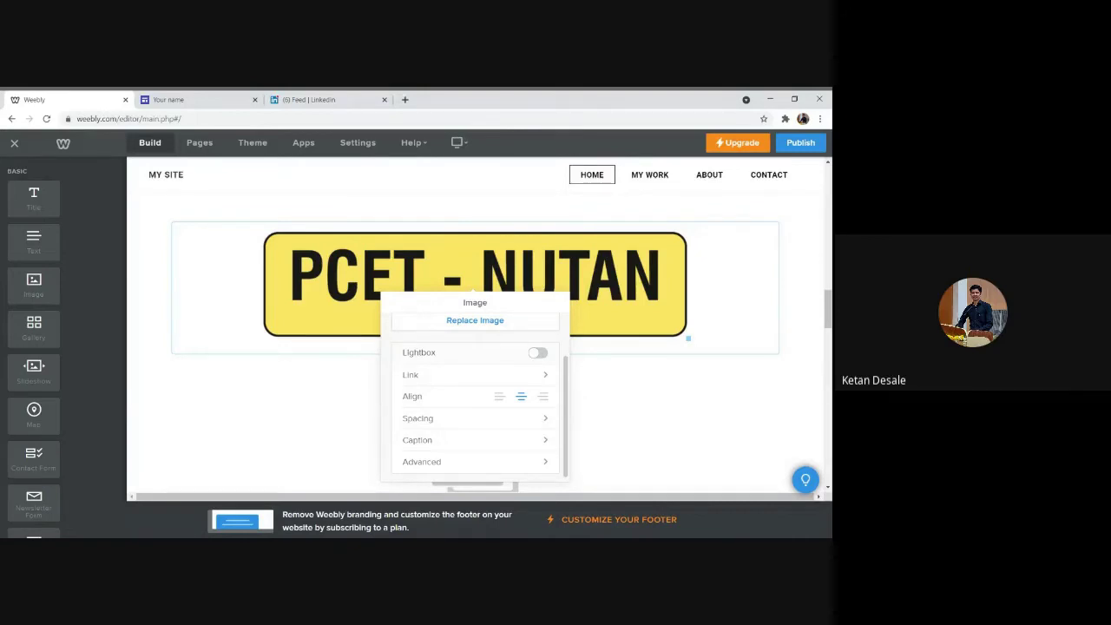
{"action": "left_click", "coordinate": [523, 379]}
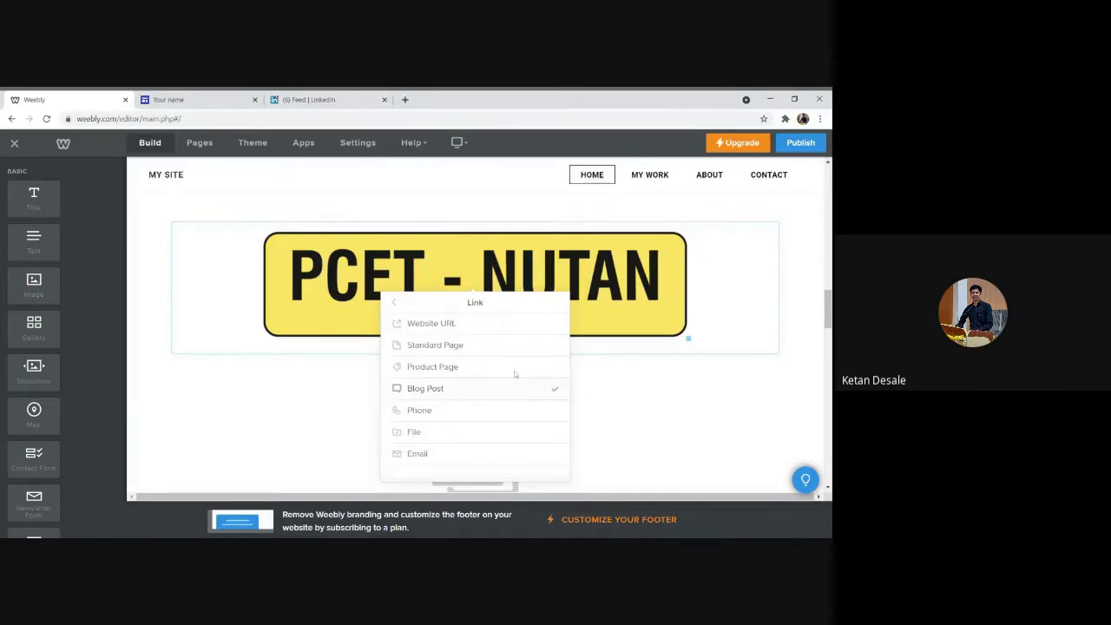
{"action": "left_click", "coordinate": [449, 323]}
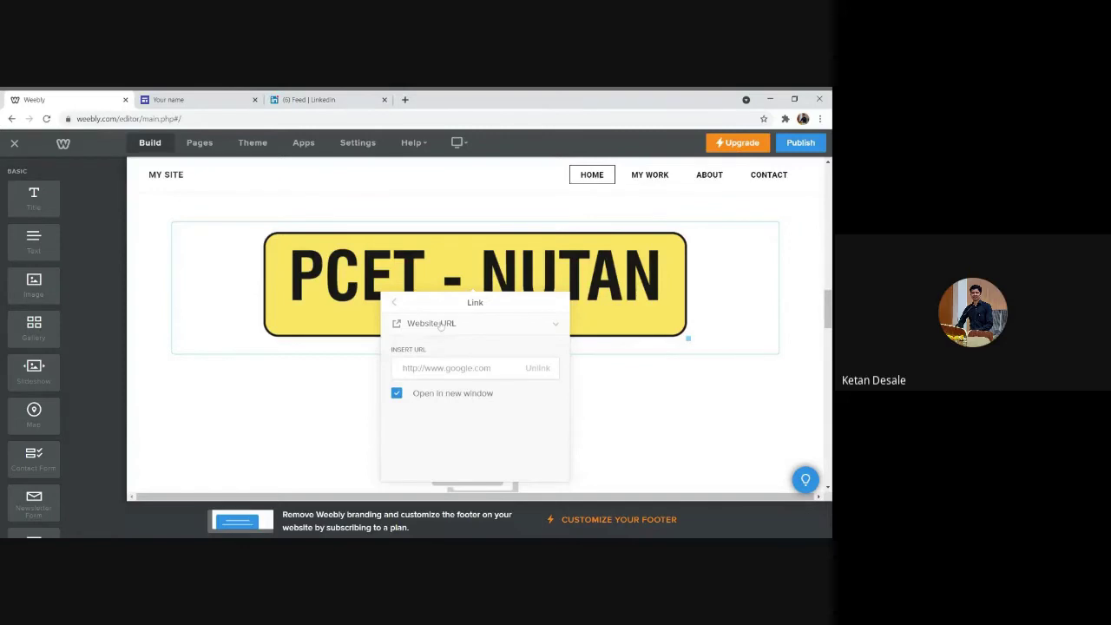
{"action": "left_click", "coordinate": [393, 303]}
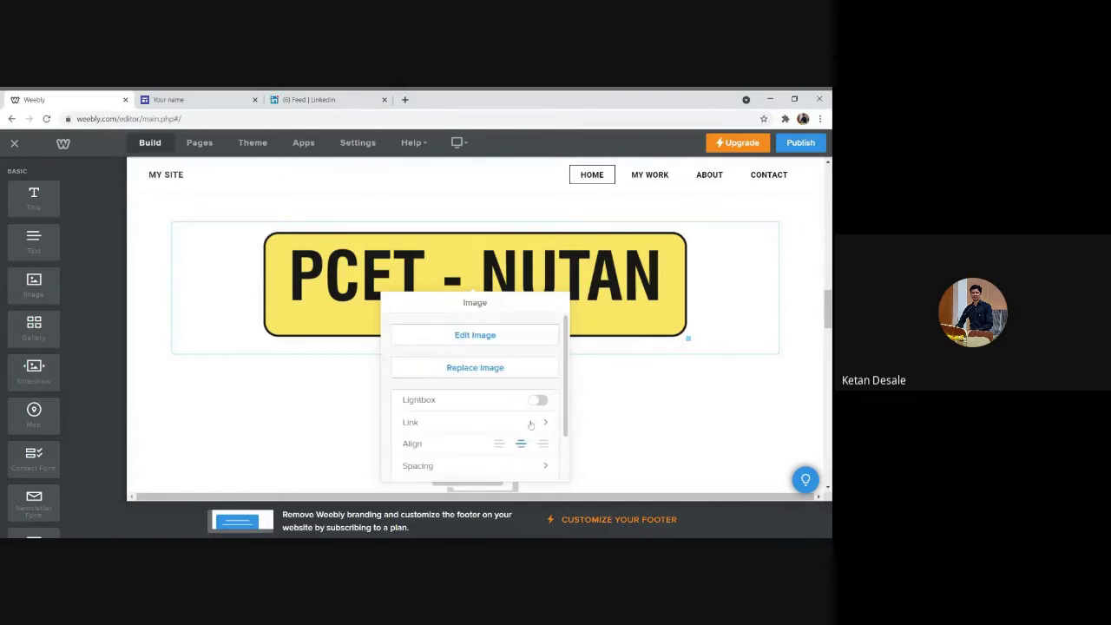
Step: Try the left, centre and right alignments on the PCET - NUTAN image
{"action": "left_click", "coordinate": [499, 444]}
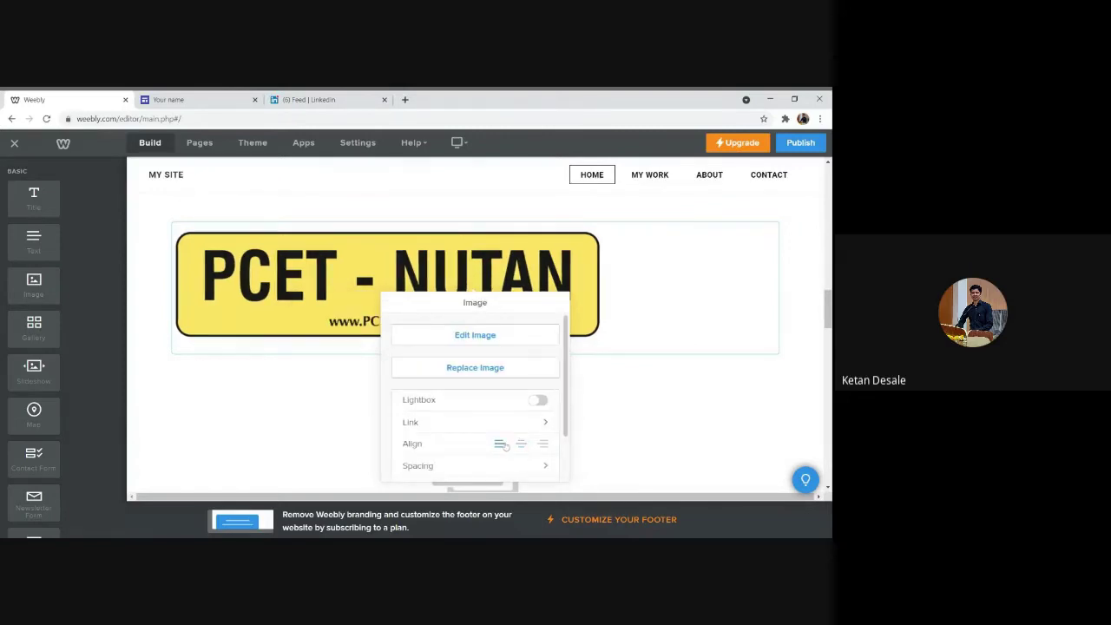
{"action": "left_click", "coordinate": [521, 444]}
{"action": "left_click", "coordinate": [543, 444]}
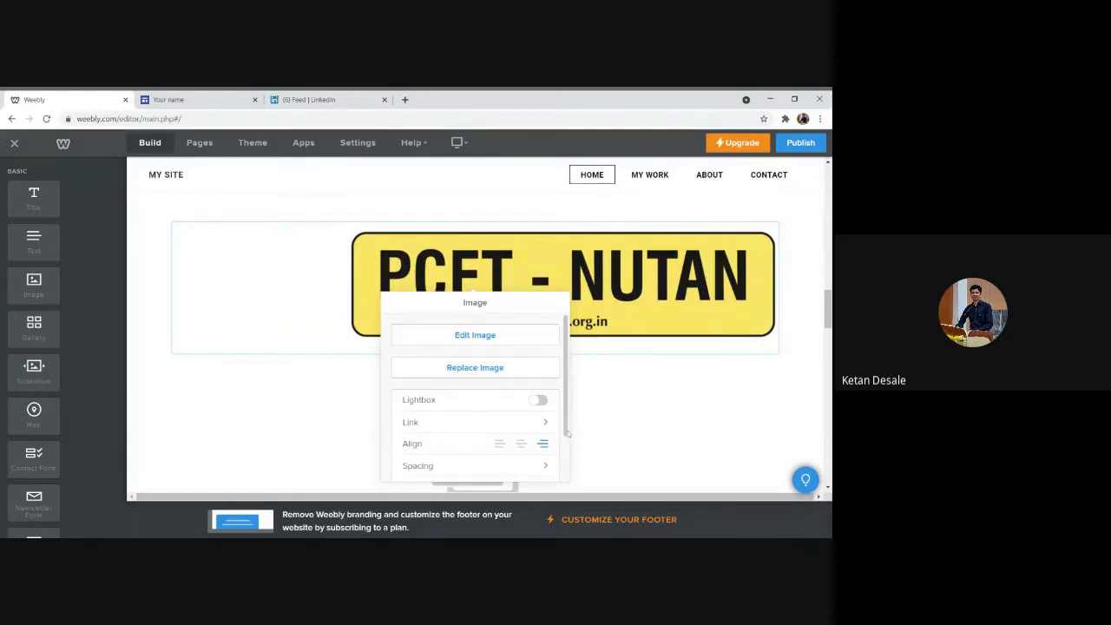
Step: Set the PCET - NUTAN image's top and bottom margins to 0
{"action": "scroll", "coordinate": [560, 436], "scroll_direction": "down", "scroll_amount": 1}
{"action": "left_click", "coordinate": [537, 437]}
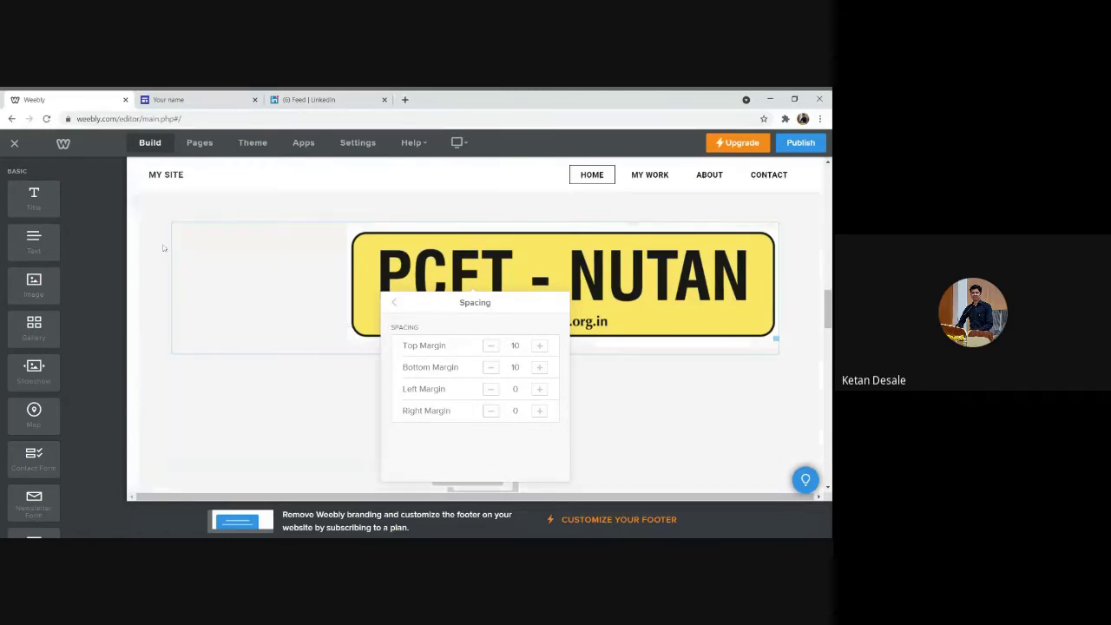
{"action": "left_click", "coordinate": [490, 345]}
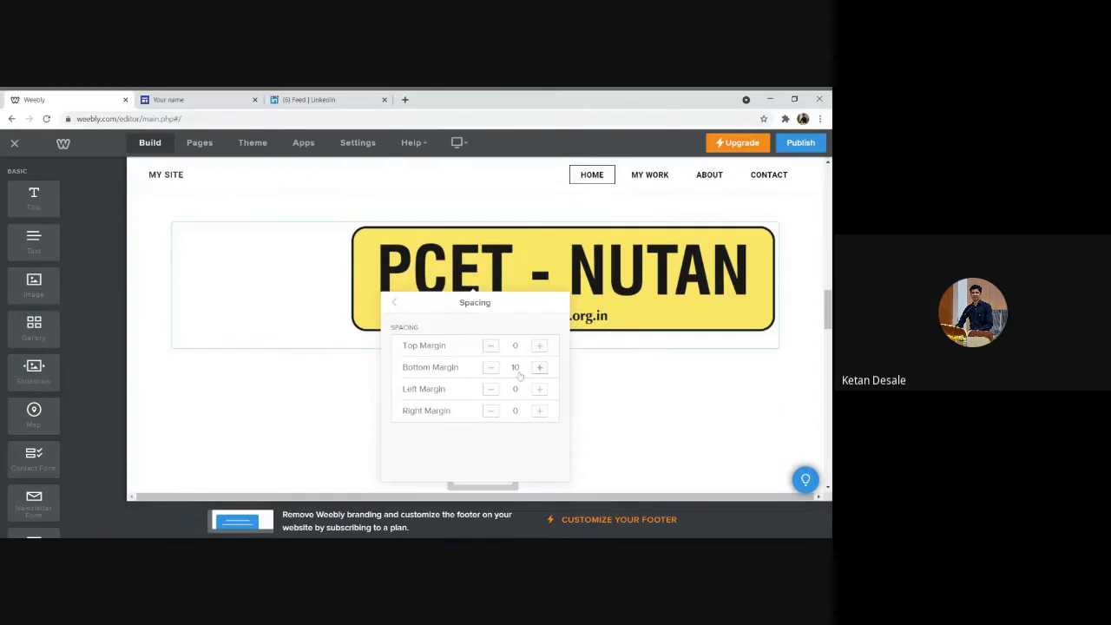
{"action": "left_click", "coordinate": [492, 367]}
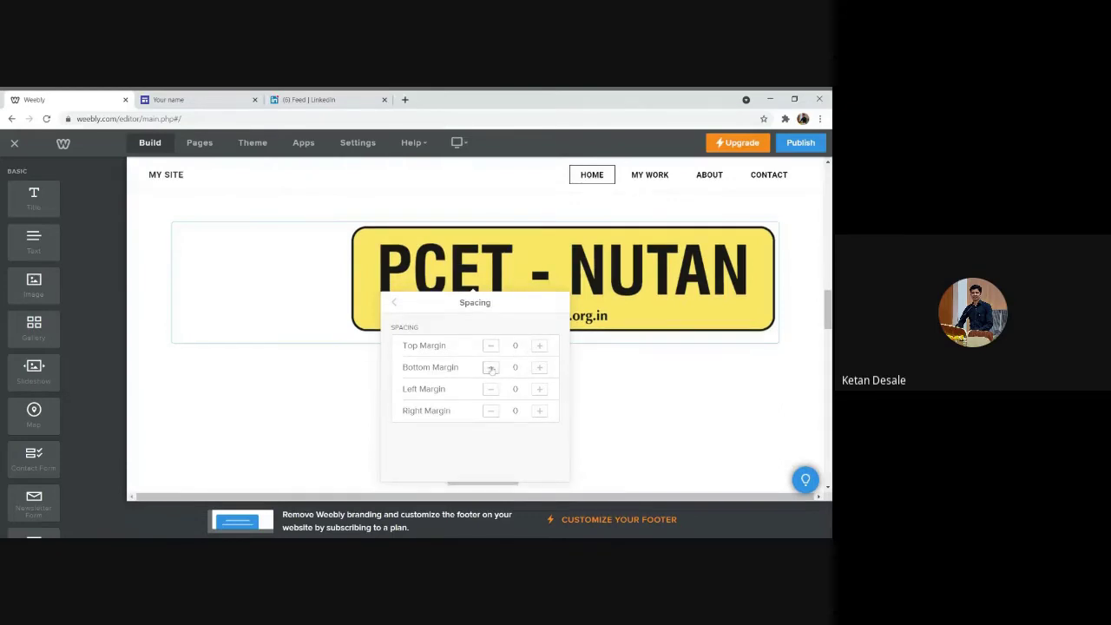
{"action": "left_click", "coordinate": [394, 302]}
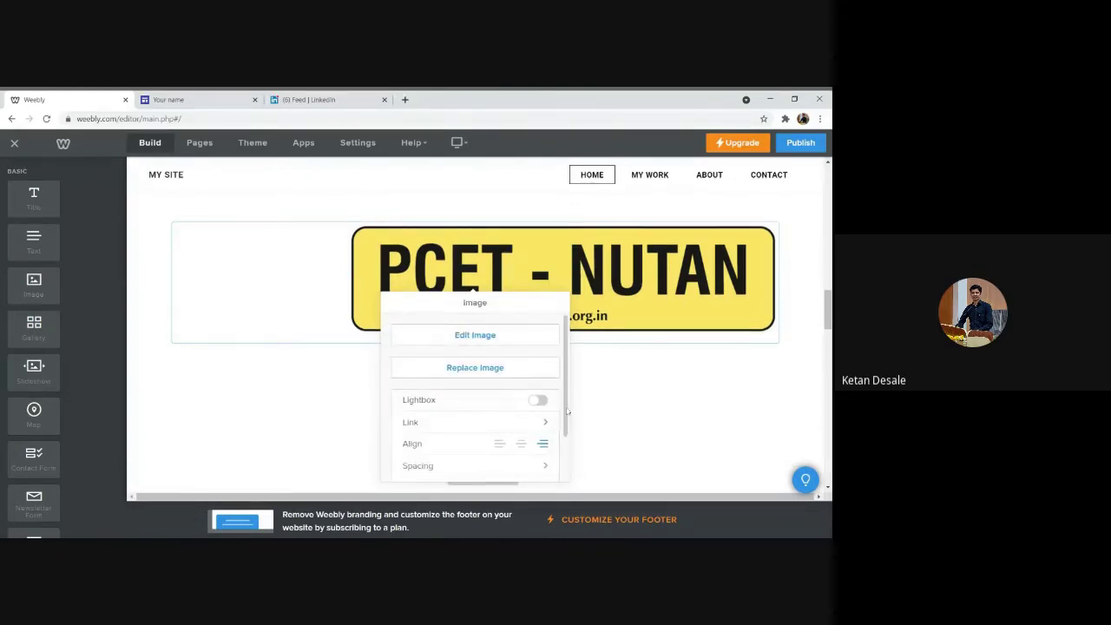
Step: Give the PCET - NUTAN image the caption "PCWET NUTAN Logo"
{"action": "scroll", "coordinate": [535, 434], "scroll_direction": "down", "scroll_amount": 2}
{"action": "left_click", "coordinate": [533, 445]}
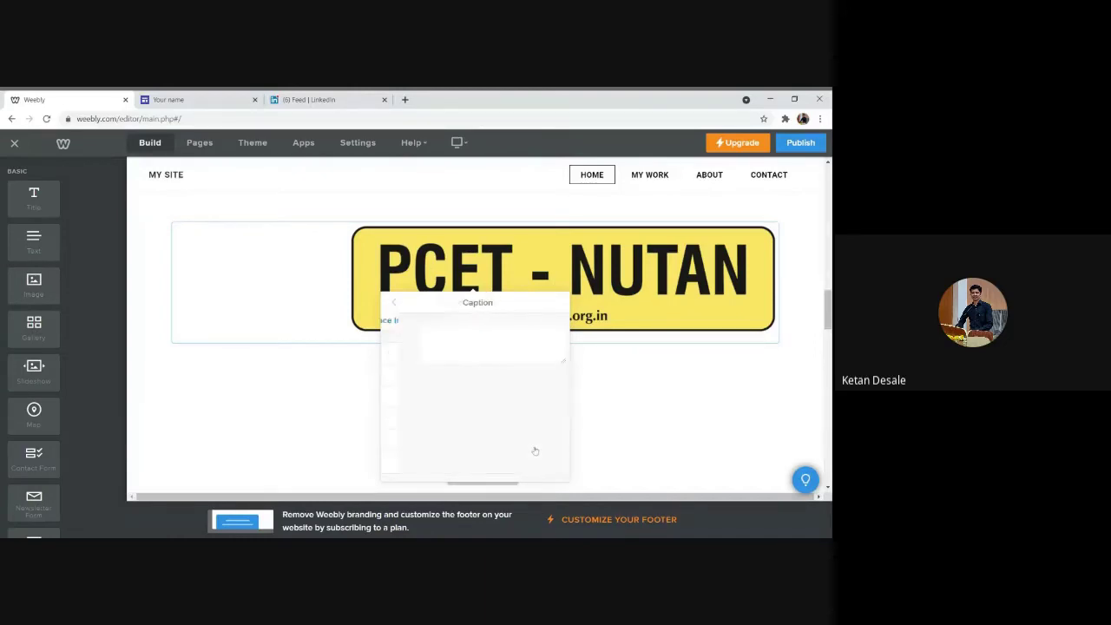
{"action": "type", "text": "PCWET"}
{"action": "type", "text": "NUTAN Logo"}
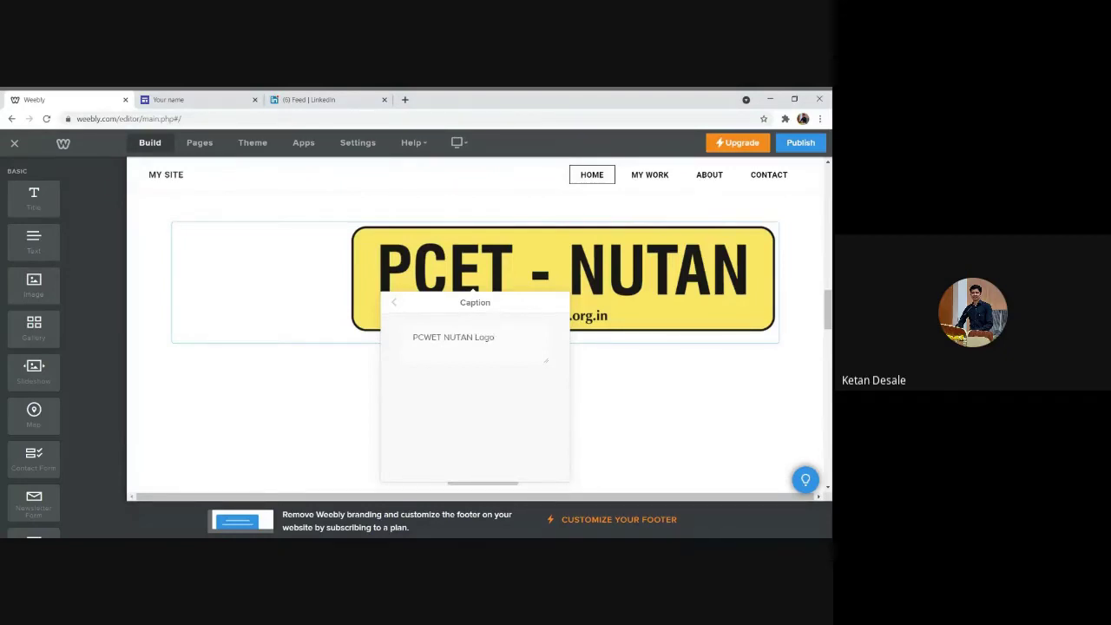
{"action": "left_click", "coordinate": [394, 303]}
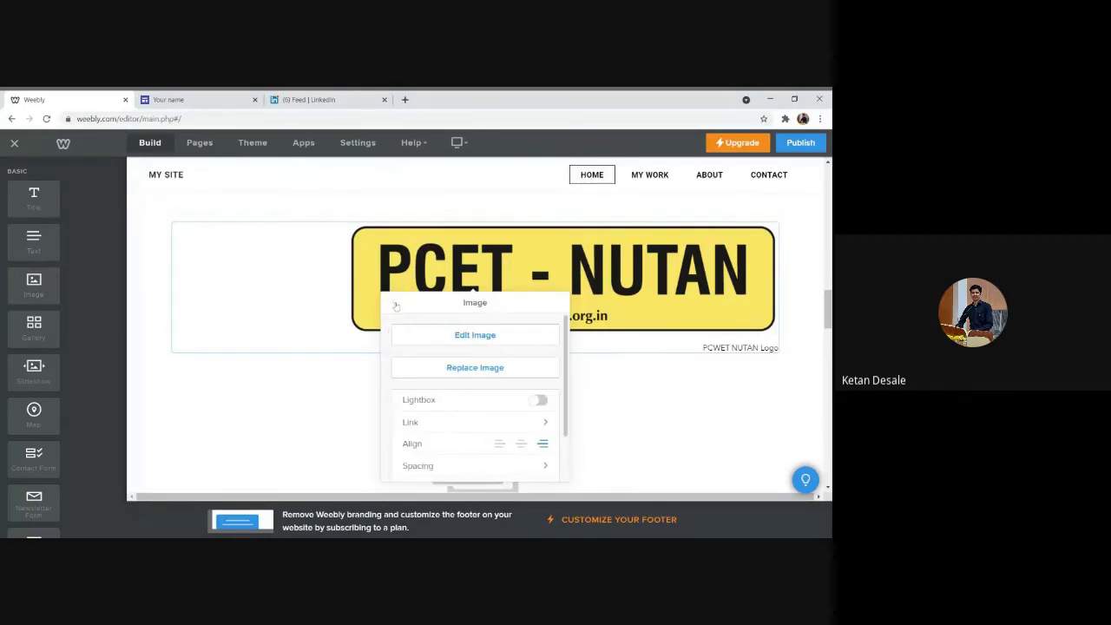
Step: Give the PCET - NUTAN image a medium black border and align it to the centre
{"action": "scroll", "coordinate": [565, 382], "scroll_direction": "down", "scroll_amount": 1}
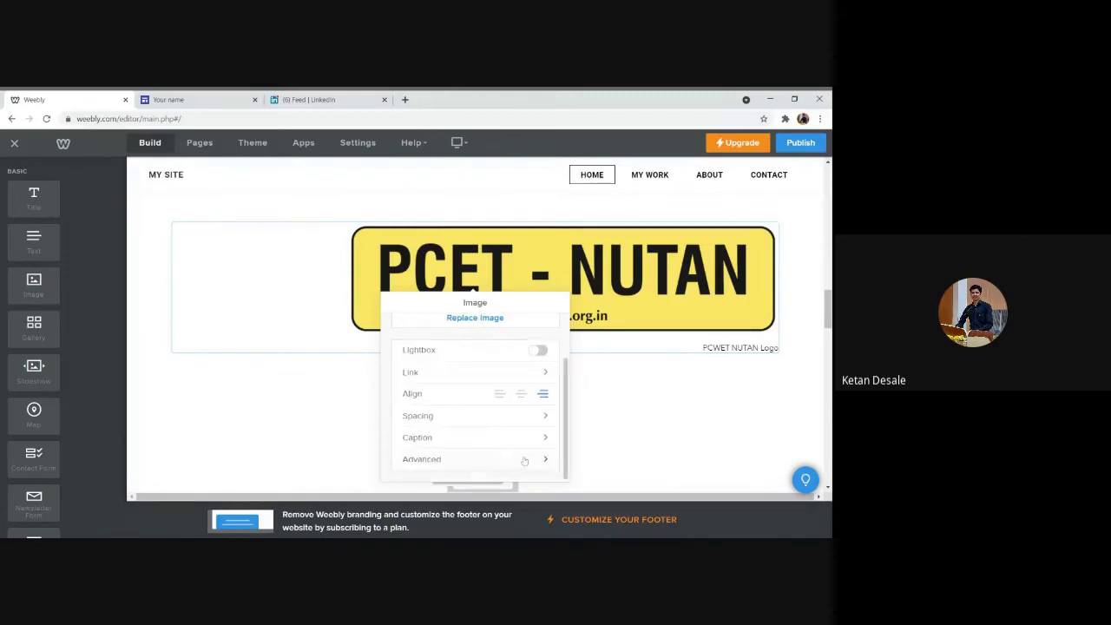
{"action": "left_click", "coordinate": [524, 460]}
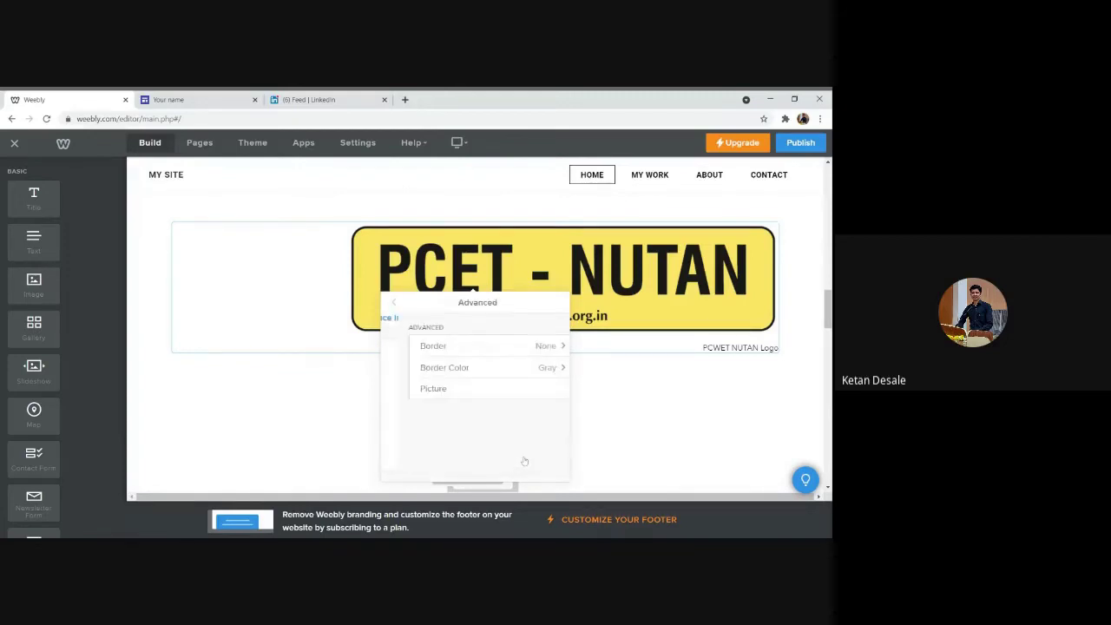
{"action": "left_click", "coordinate": [499, 346]}
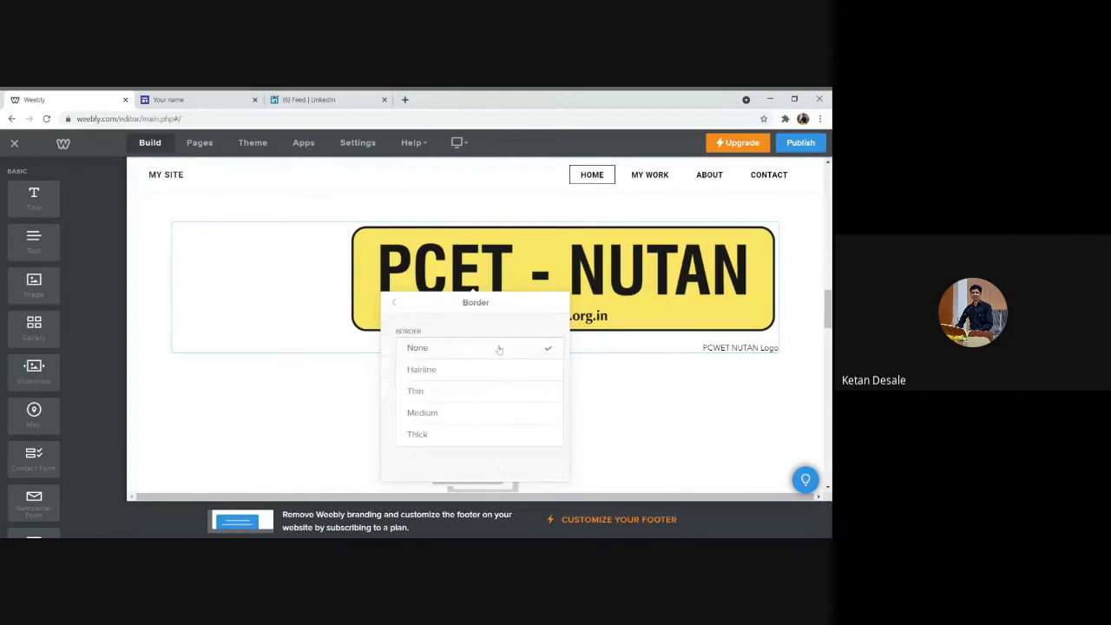
{"action": "left_click", "coordinate": [468, 419]}
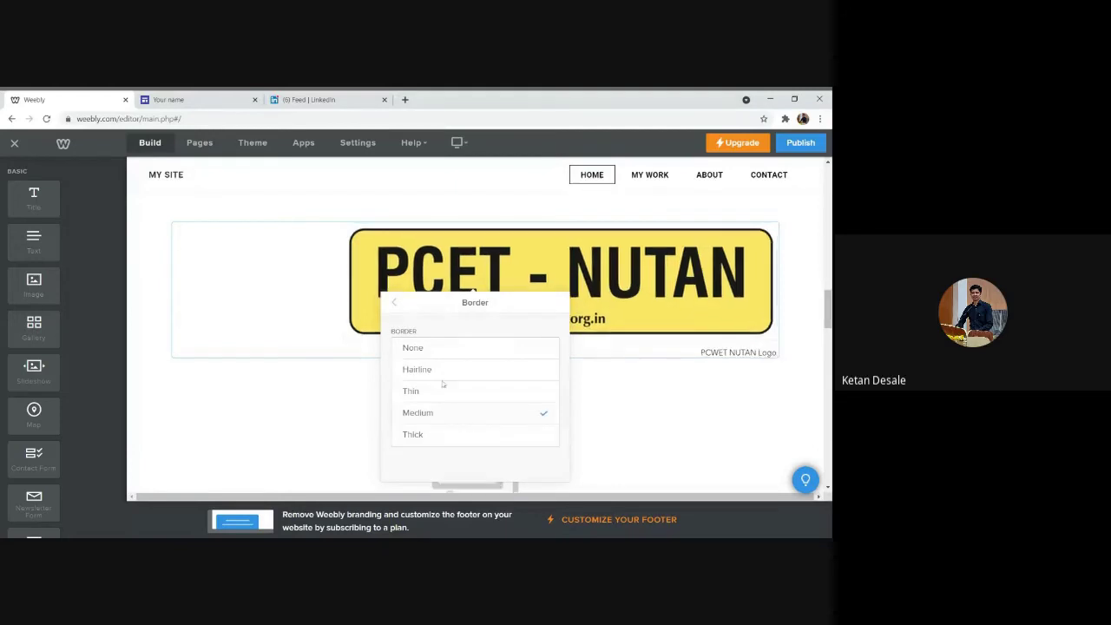
{"action": "left_click", "coordinate": [393, 302]}
{"action": "left_click", "coordinate": [450, 369]}
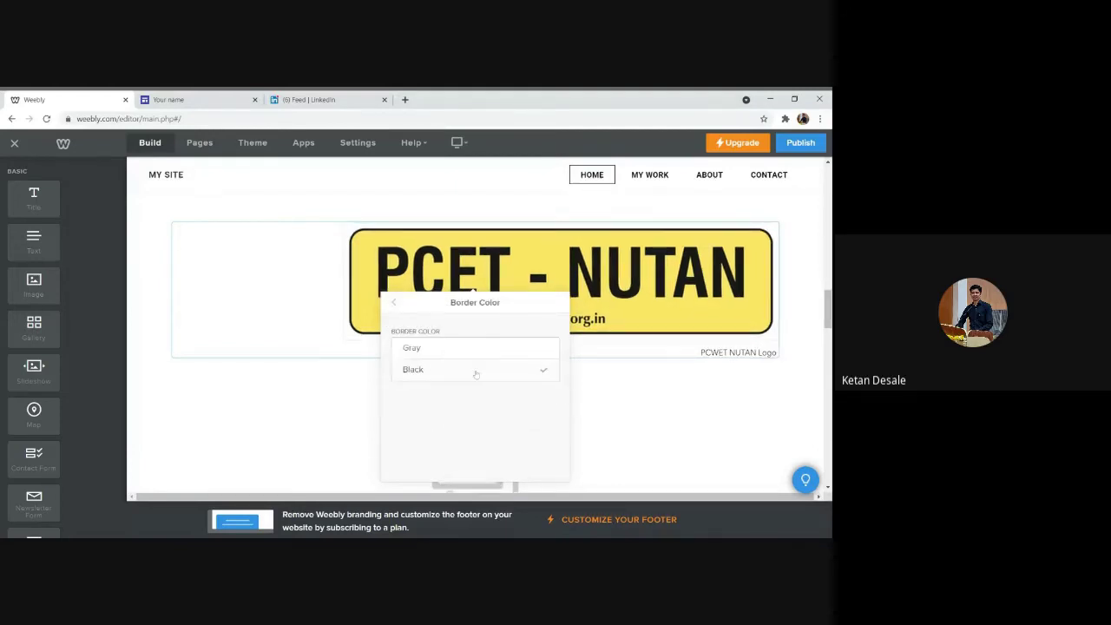
{"action": "left_click", "coordinate": [476, 371]}
{"action": "left_click", "coordinate": [395, 303]}
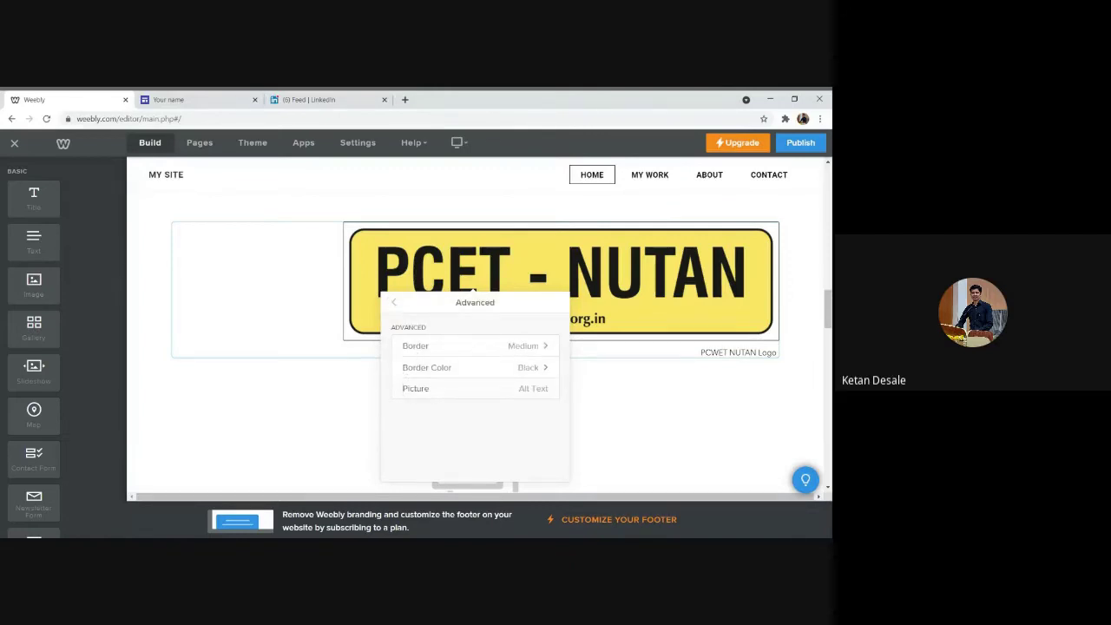
{"action": "left_click", "coordinate": [395, 303]}
{"action": "left_click", "coordinate": [521, 444]}
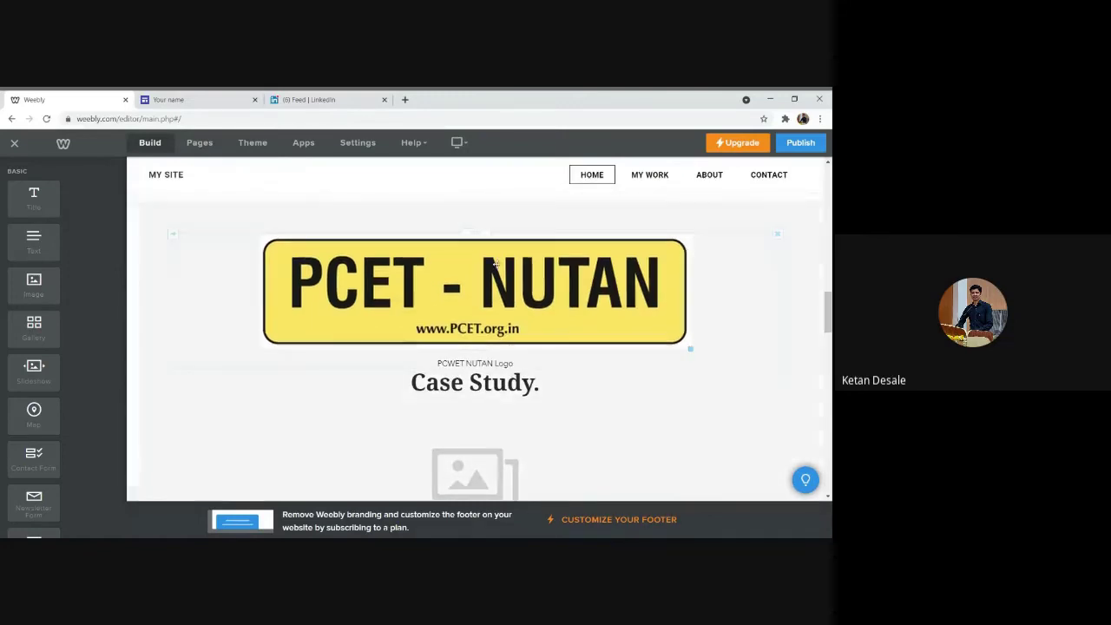
Step: Look at the photo upload options of the empty gallery below the Case Study heading, leaving without adding photos
{"action": "scroll", "coordinate": [830, 305], "scroll_direction": "down", "scroll_amount": 3}
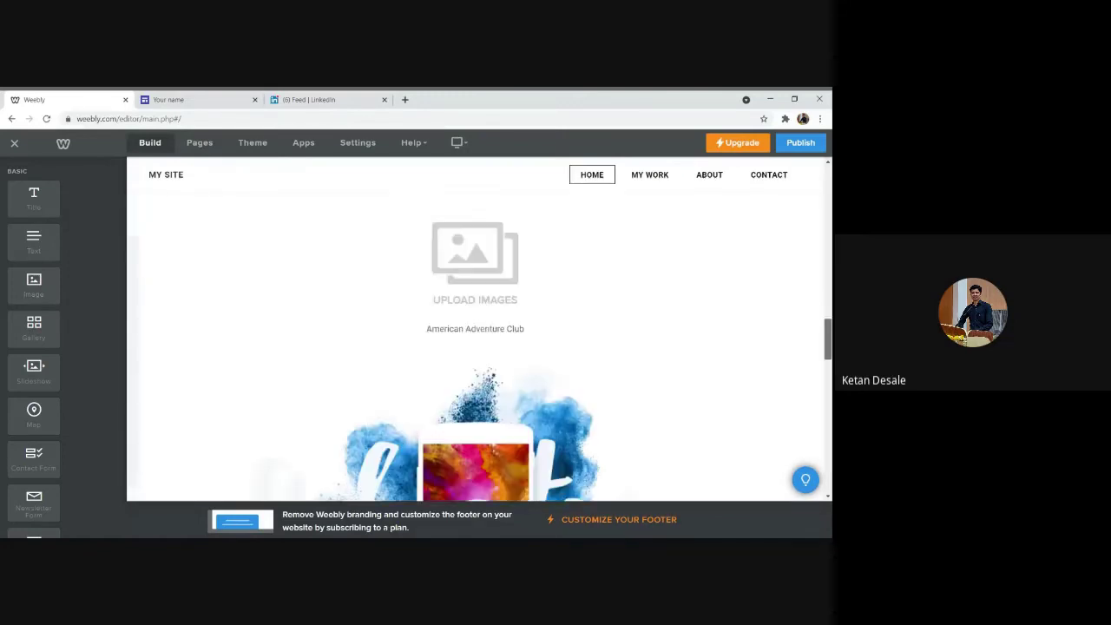
{"action": "left_click", "coordinate": [447, 261]}
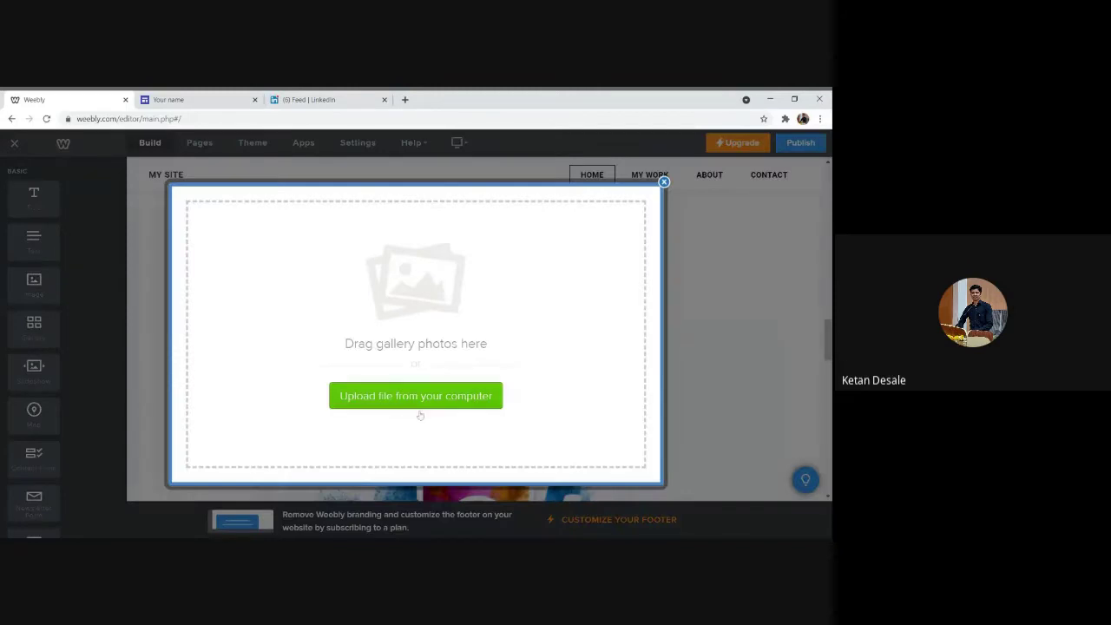
{"action": "left_click", "coordinate": [664, 182]}
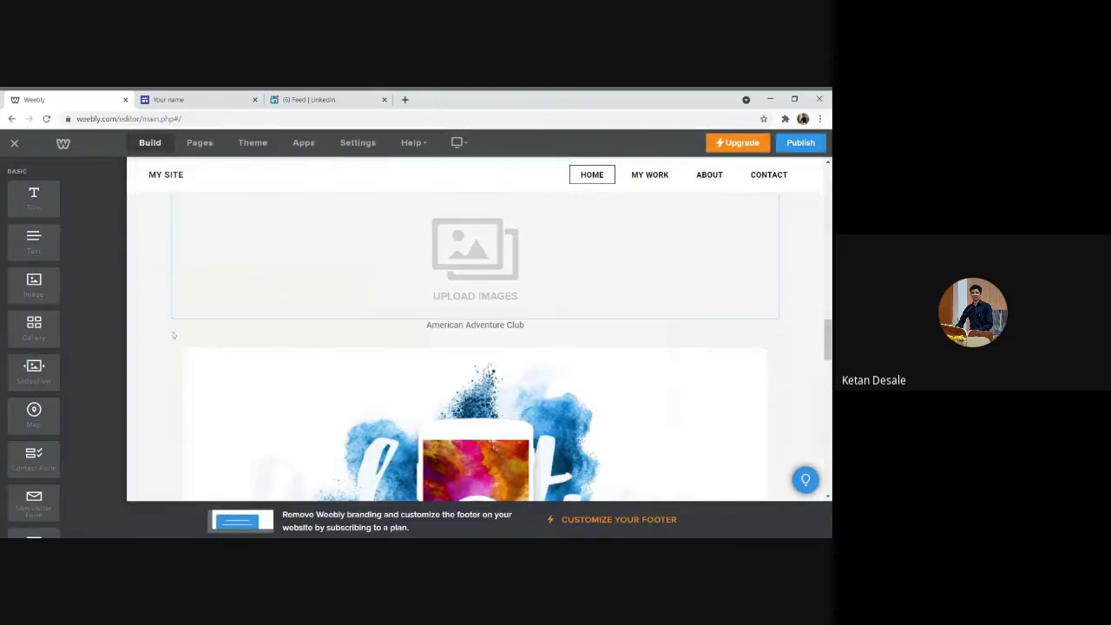
Step: Look through the slideshow styles for a new slideshow element below the American Adventure Club text, leaving without adding it
{"action": "left_click_drag", "start_coordinate": [38, 375], "coordinate": [528, 375]}
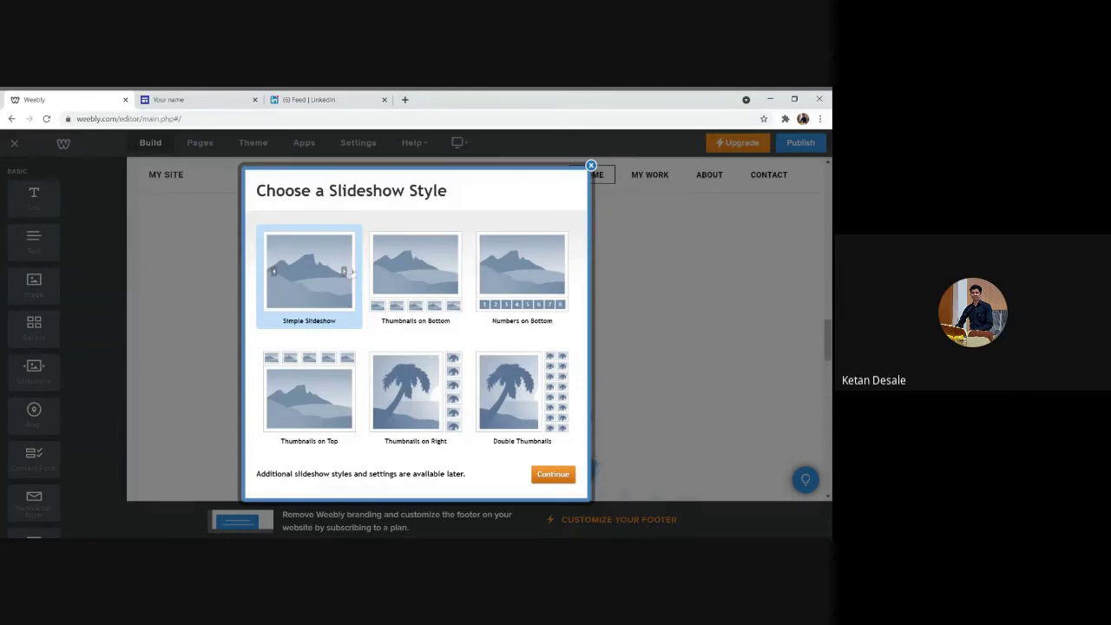
{"action": "left_click", "coordinate": [428, 282]}
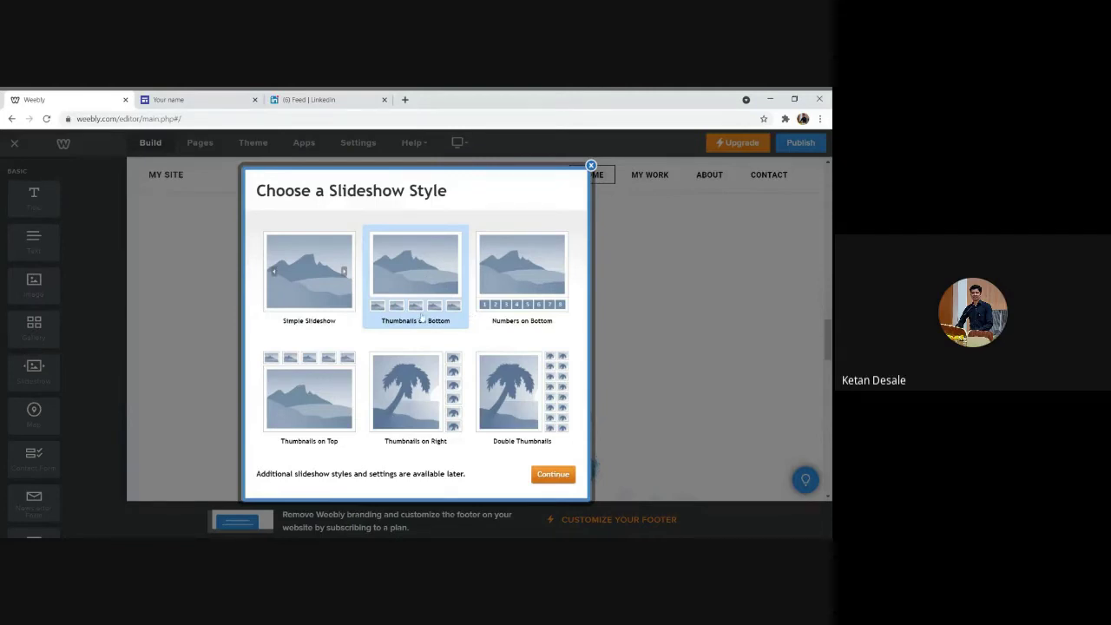
{"action": "left_click", "coordinate": [343, 387]}
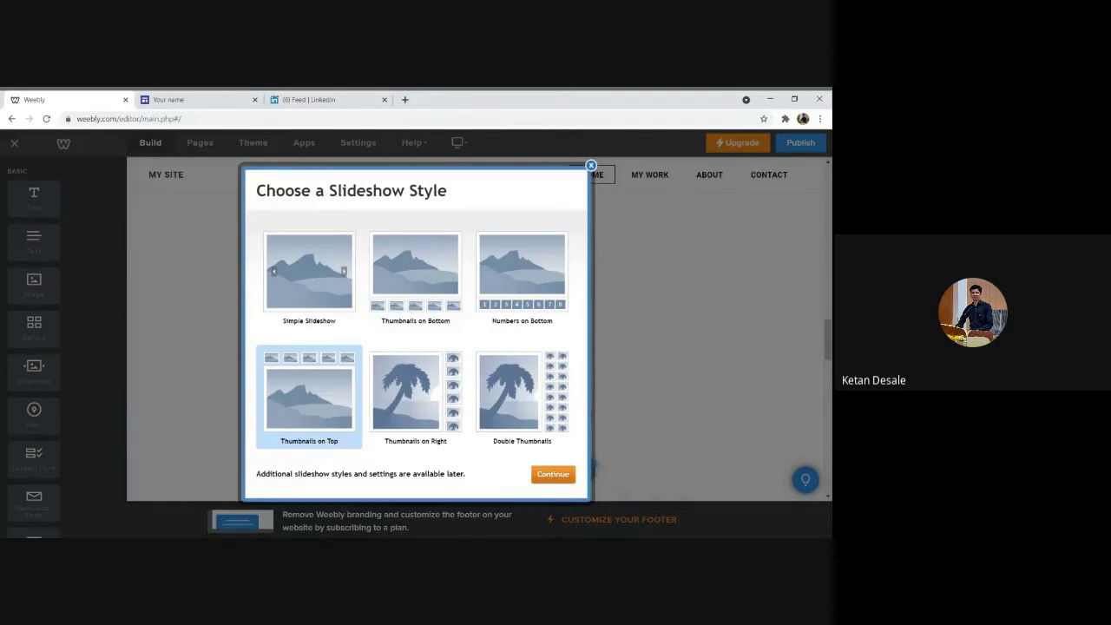
{"action": "left_click", "coordinate": [434, 401]}
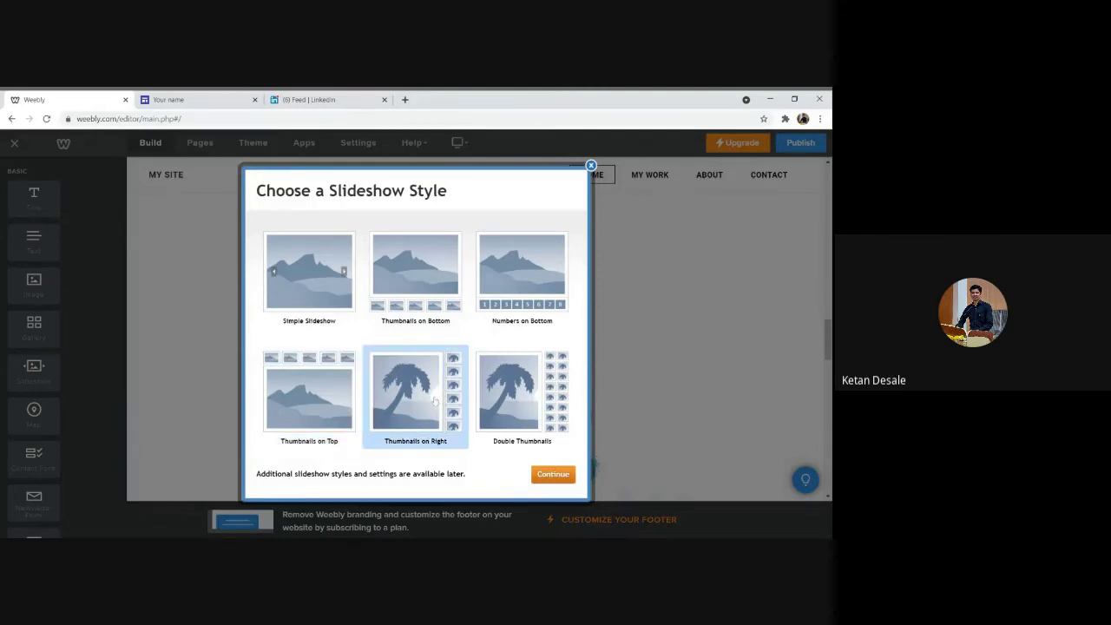
{"action": "left_click", "coordinate": [556, 408]}
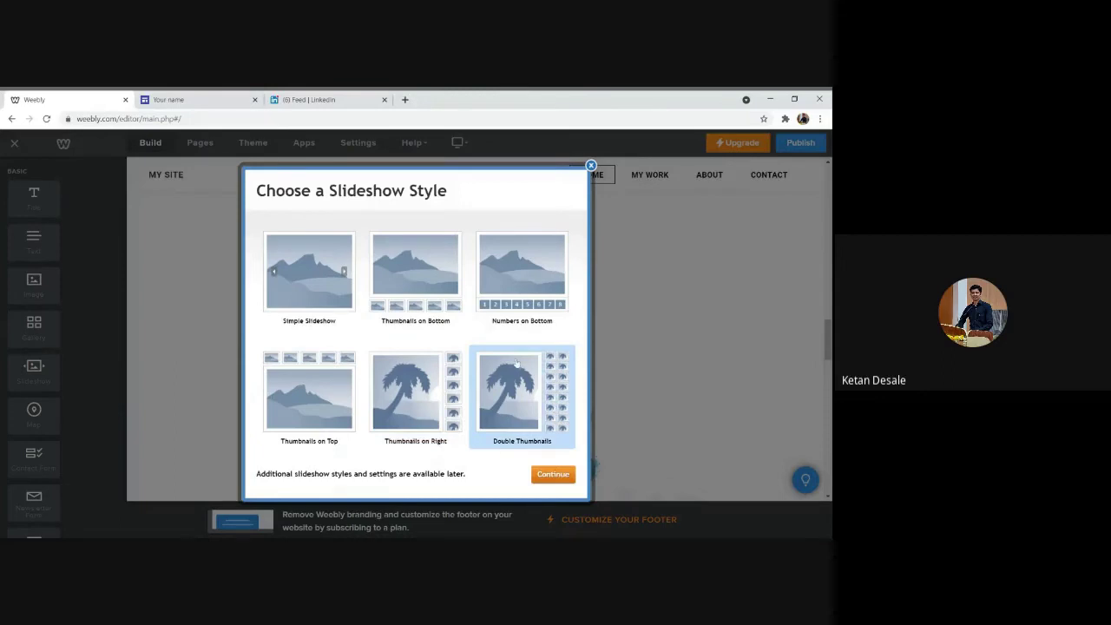
{"action": "left_click", "coordinate": [330, 269]}
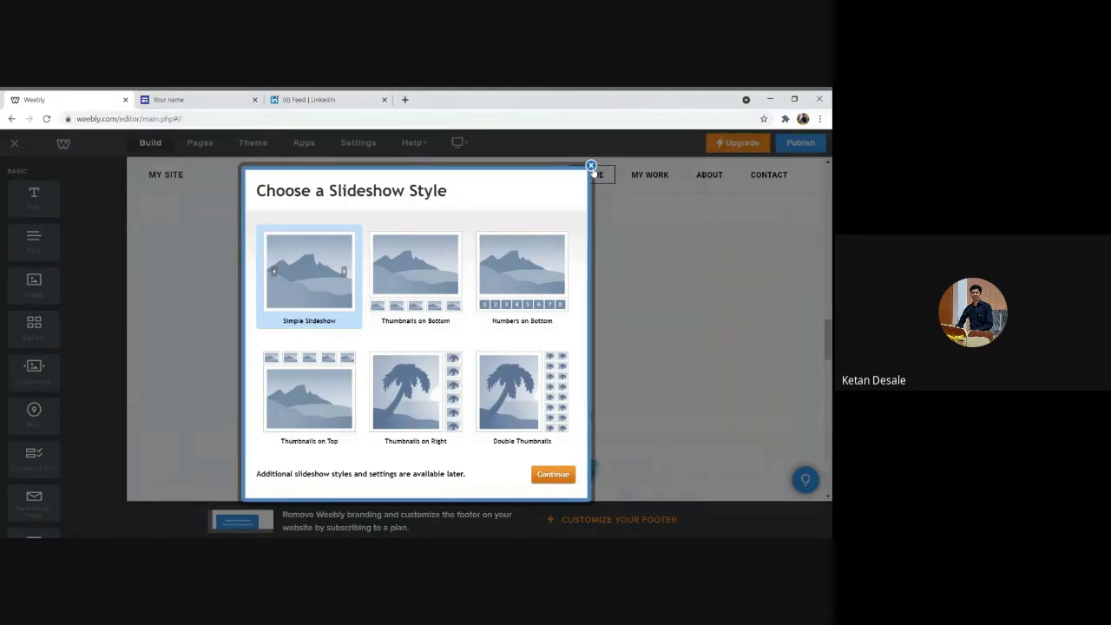
{"action": "left_click", "coordinate": [591, 166]}
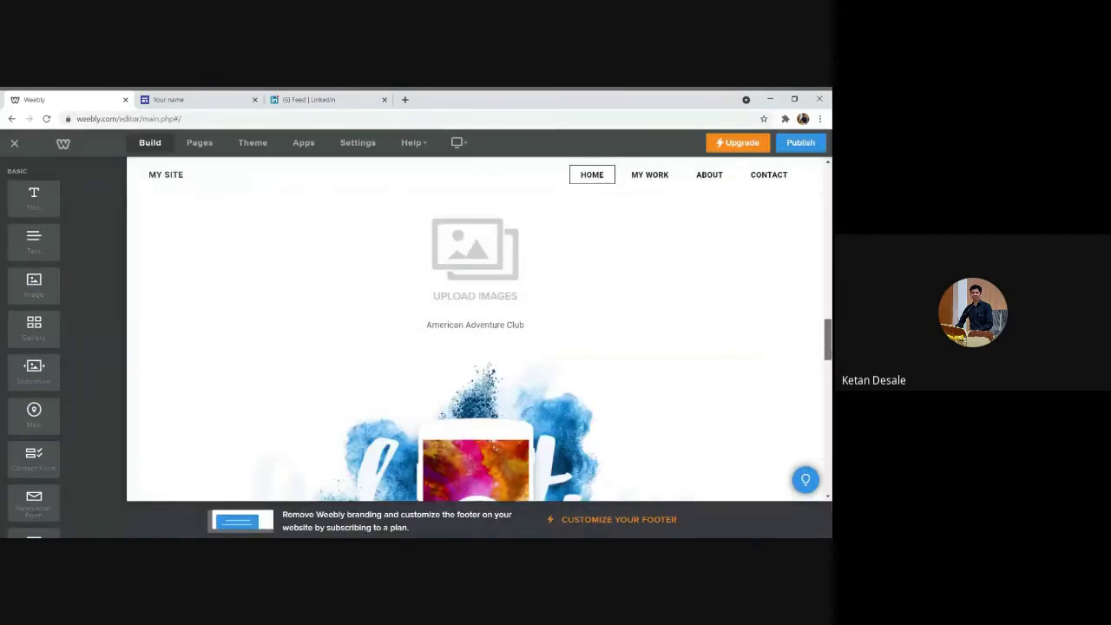
Step: Add a button element between the Adventure phone image and the View Case Study button
{"action": "scroll", "coordinate": [674, 404], "scroll_direction": "down", "scroll_amount": 3}
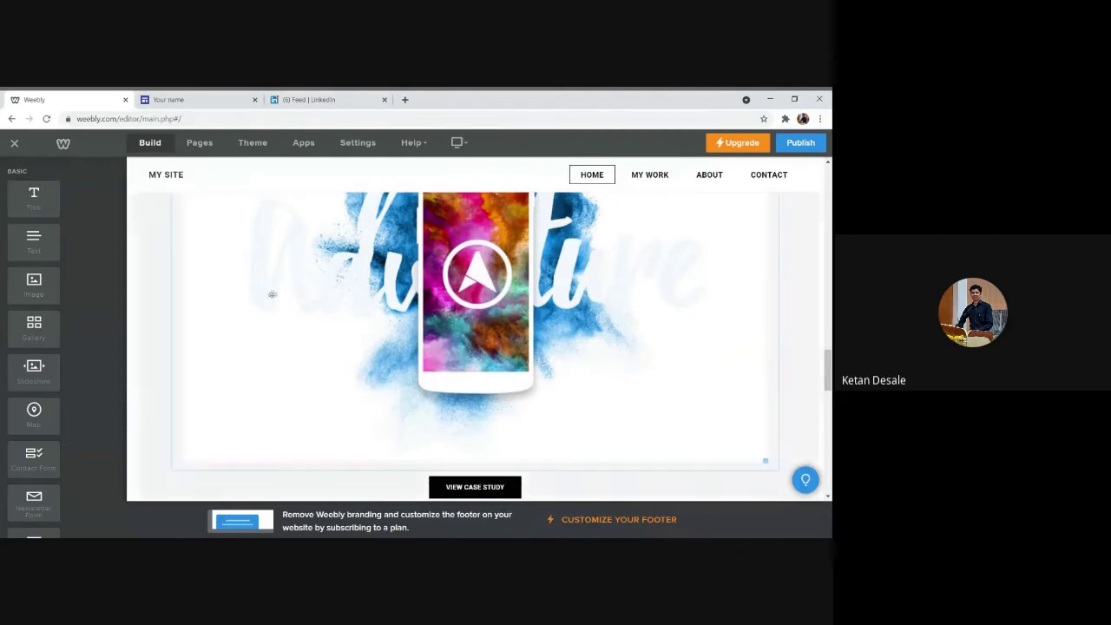
{"action": "scroll", "coordinate": [89, 293], "scroll_direction": "down", "scroll_amount": 3}
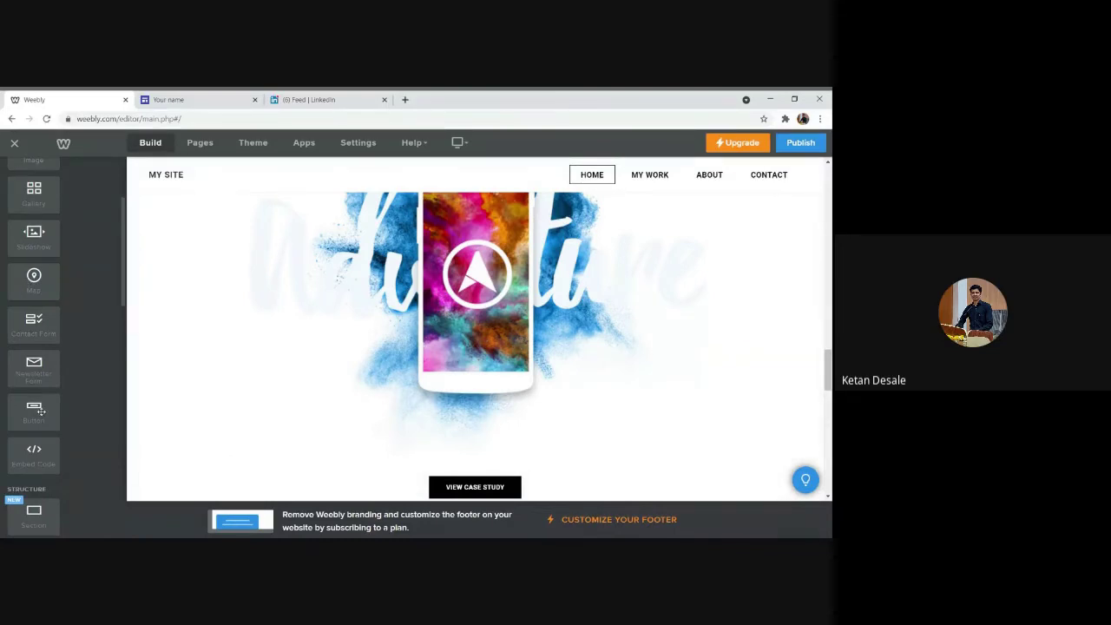
{"action": "left_click_drag", "start_coordinate": [40, 413], "coordinate": [548, 459]}
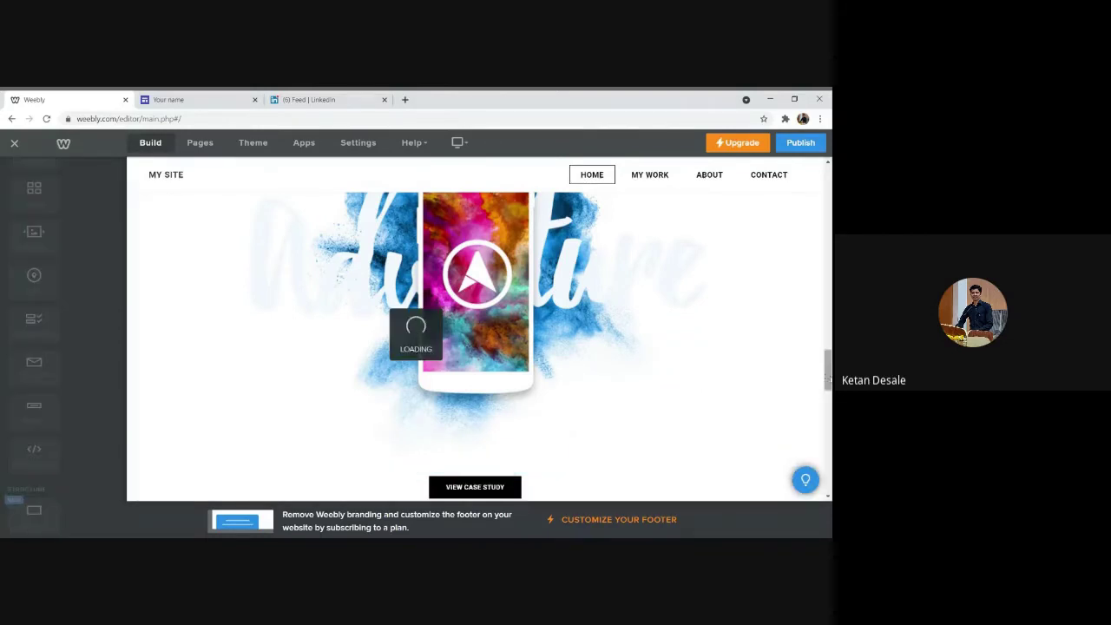
Step: Look through the style and link options of the new button, leaving its settings as they are
{"action": "left_click", "coordinate": [214, 318]}
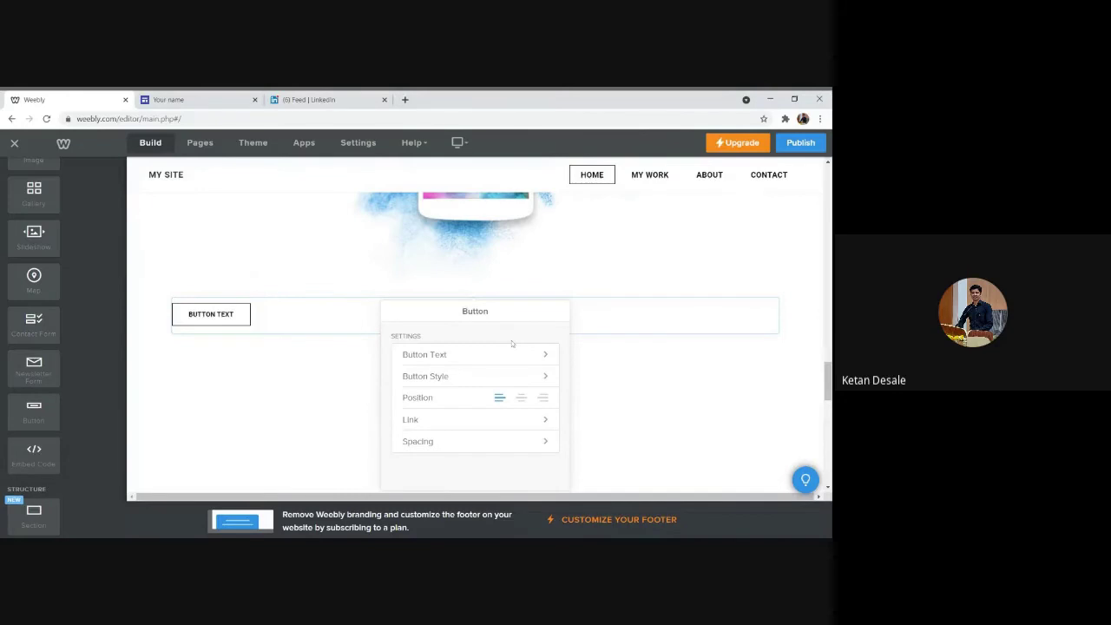
{"action": "left_click", "coordinate": [472, 379]}
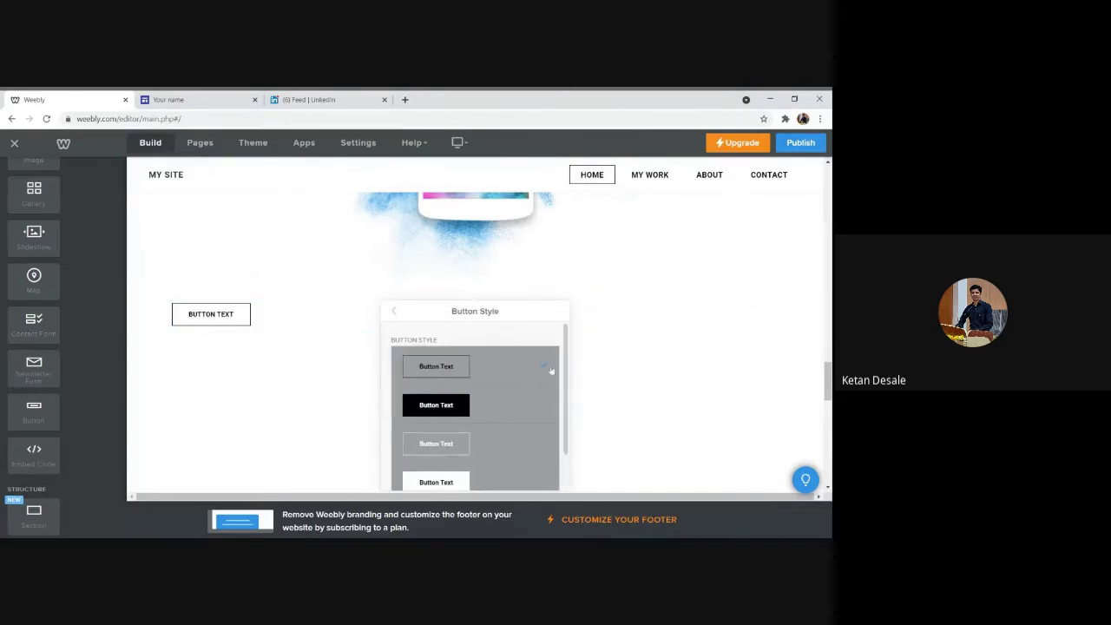
{"action": "scroll", "coordinate": [567, 374], "scroll_direction": "down", "scroll_amount": 1}
{"action": "scroll", "coordinate": [567, 374], "scroll_direction": "up", "scroll_amount": 2}
{"action": "left_click", "coordinate": [395, 312]}
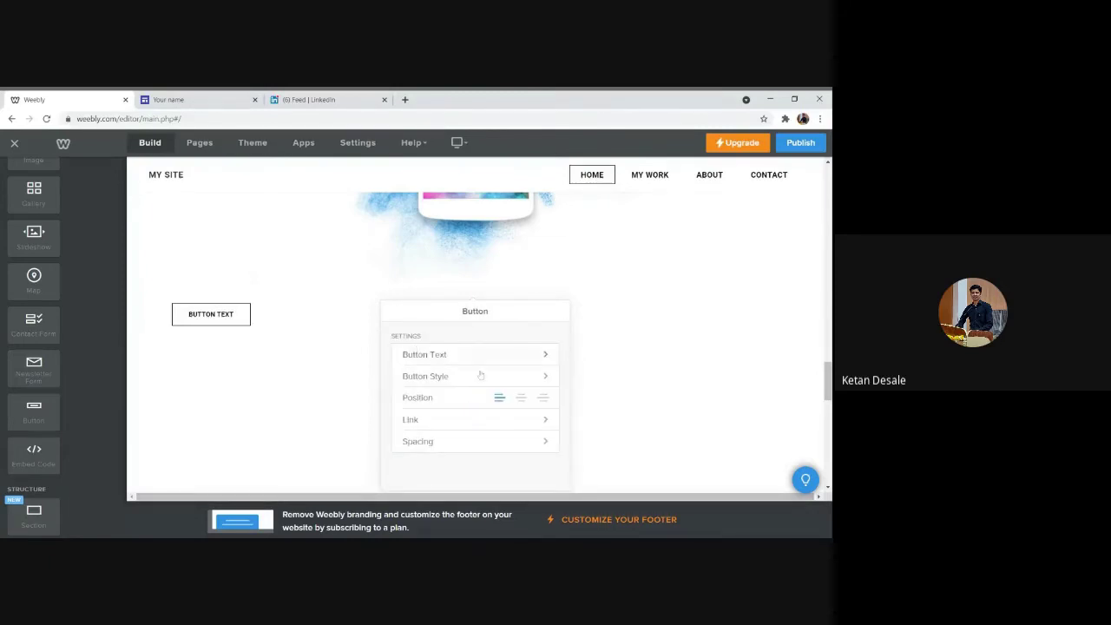
{"action": "left_click", "coordinate": [459, 422]}
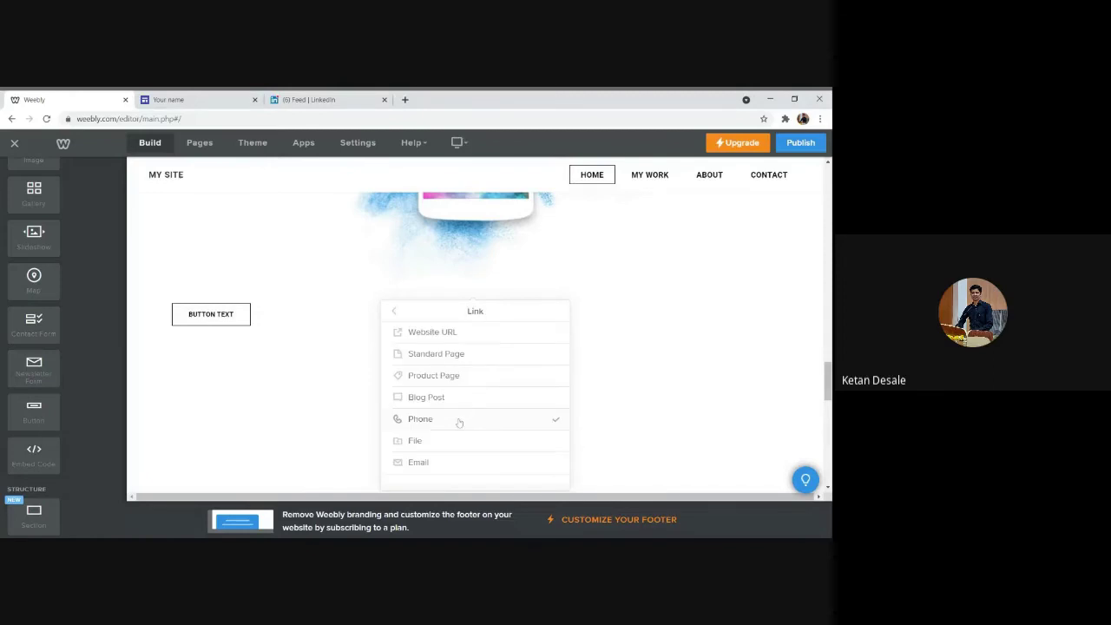
{"action": "left_click", "coordinate": [395, 313]}
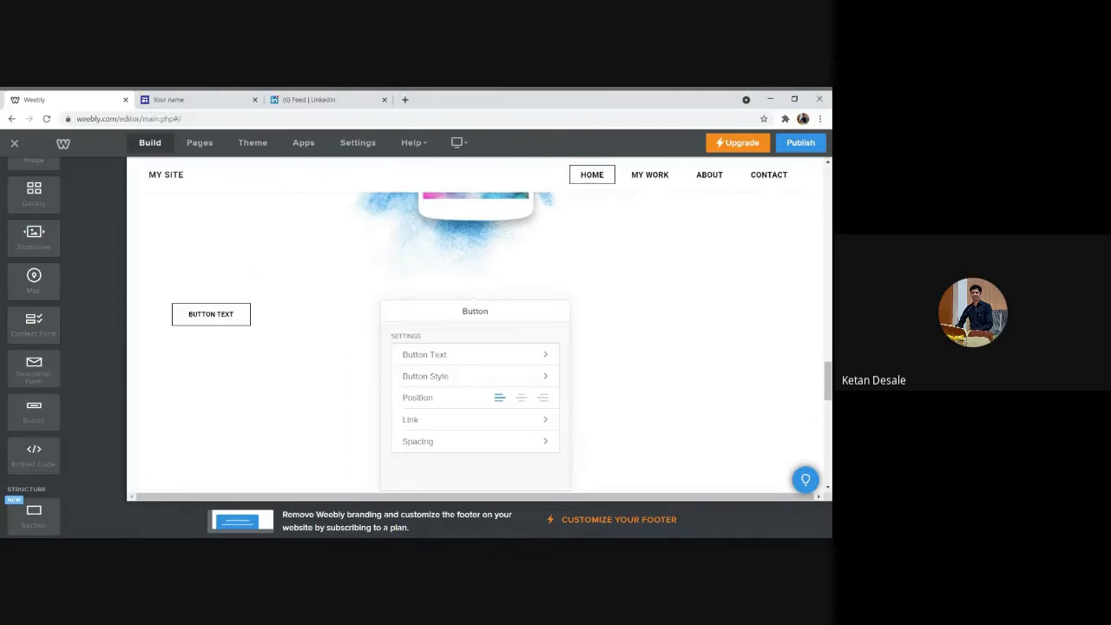
{"action": "left_click", "coordinate": [315, 387]}
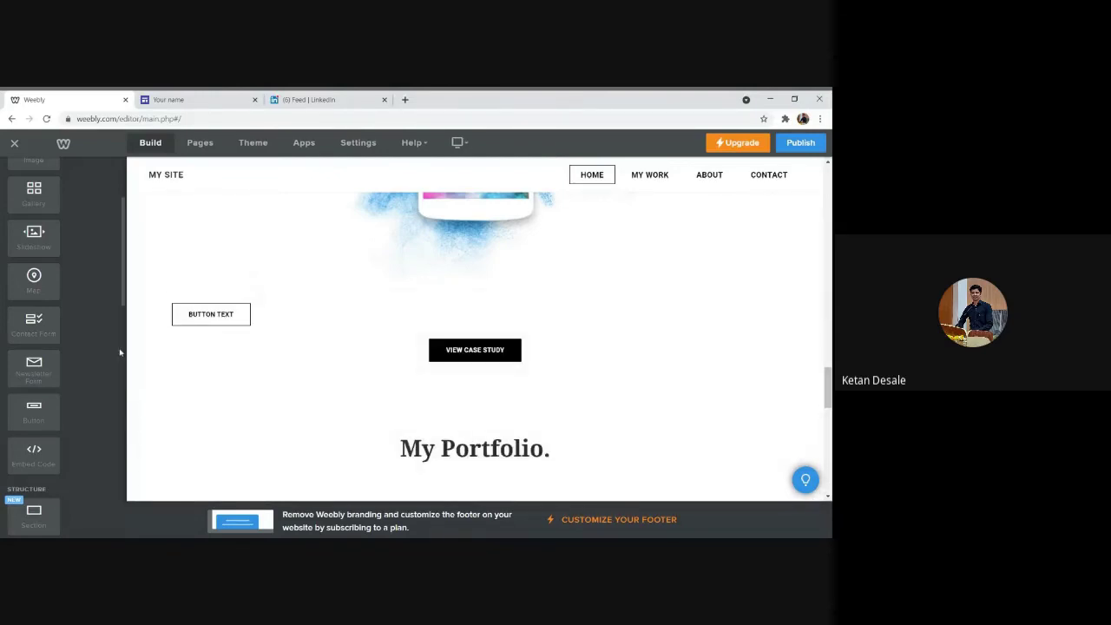
Step: Add two dividers stacked in a new column beside the PCET - NUTAN image
{"action": "scroll", "coordinate": [122, 311], "scroll_direction": "down", "scroll_amount": 3}
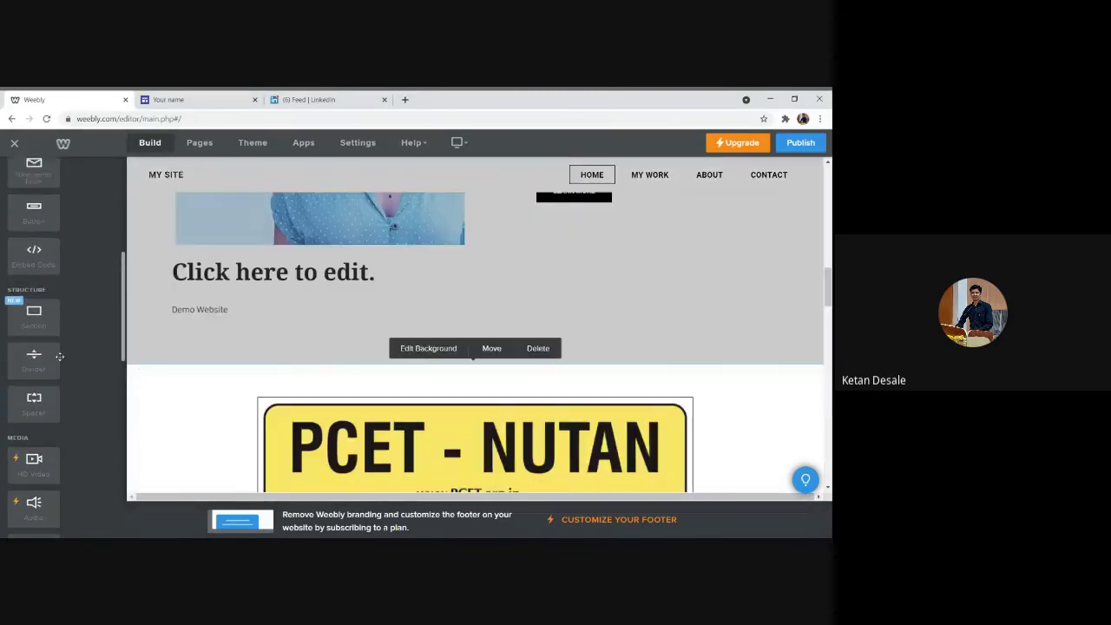
{"action": "scroll", "coordinate": [59, 356], "scroll_direction": "down", "scroll_amount": 1}
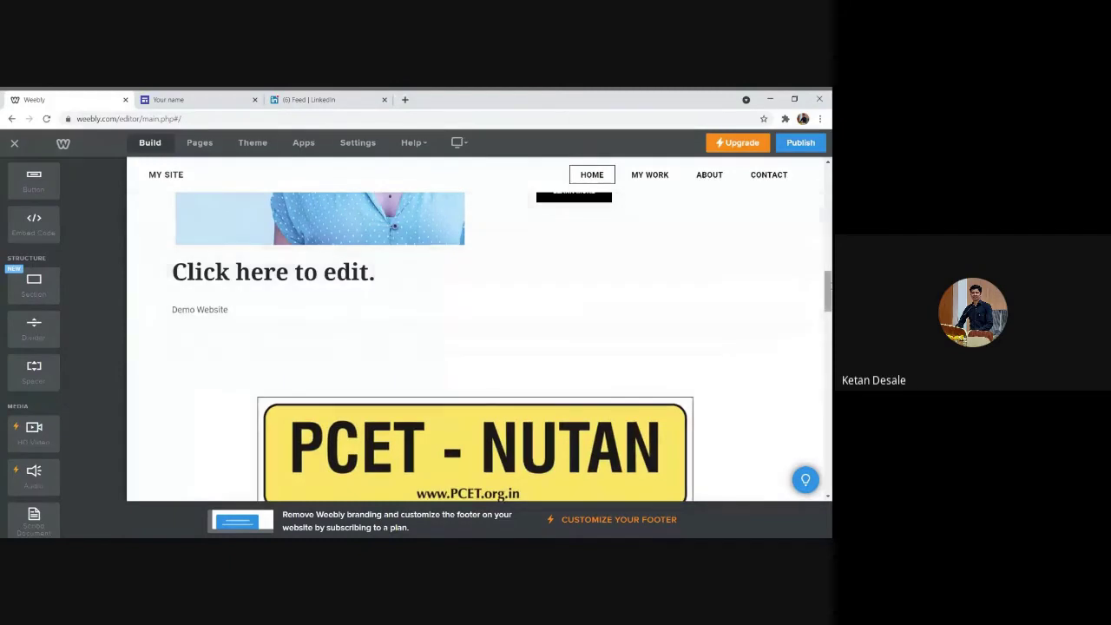
{"action": "scroll", "coordinate": [516, 386], "scroll_direction": "down", "scroll_amount": 2}
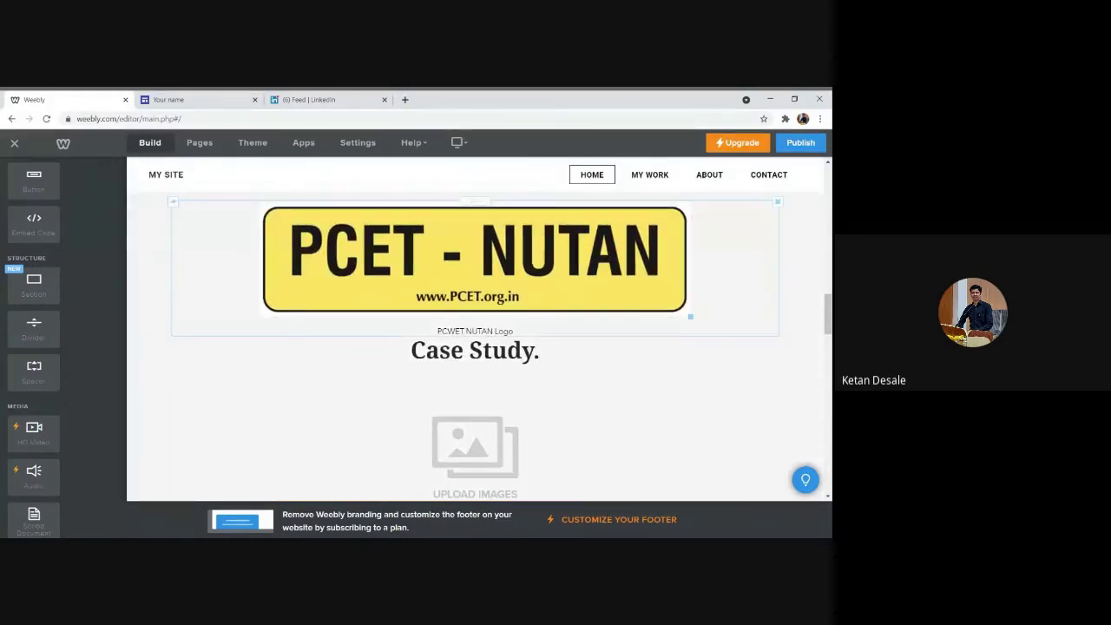
{"action": "left_click", "coordinate": [549, 286]}
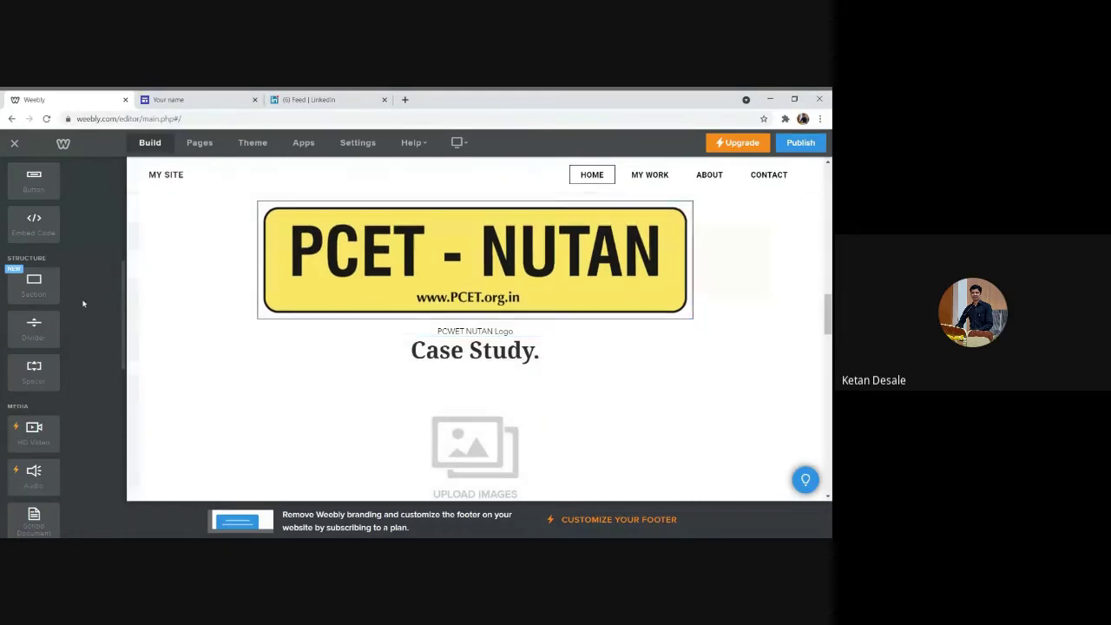
{"action": "left_click_drag", "start_coordinate": [40, 327], "coordinate": [781, 269]}
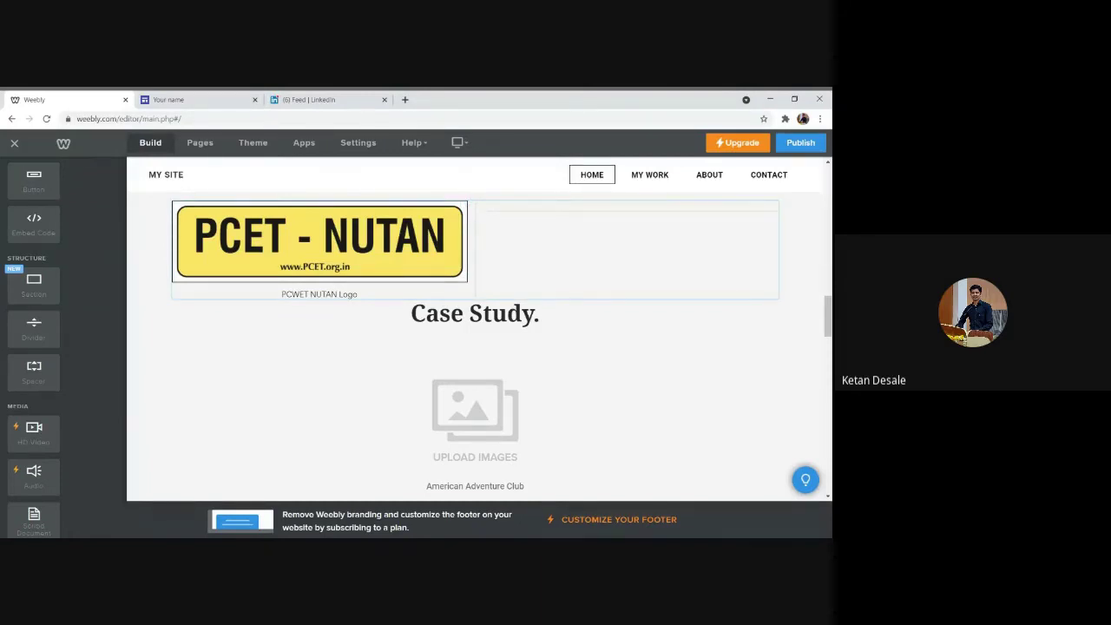
{"action": "left_click_drag", "start_coordinate": [34, 328], "coordinate": [608, 240]}
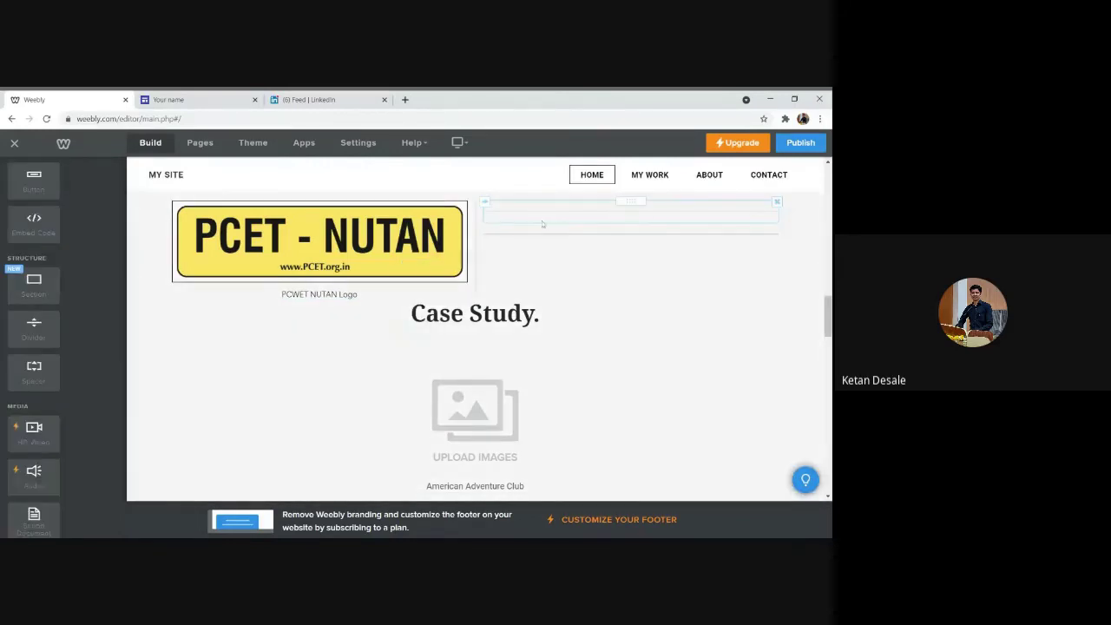
Step: Look at the spacing and width options of the upper divider beside the PCET - NUTAN image, leaving them as they are
{"action": "left_click", "coordinate": [538, 210]}
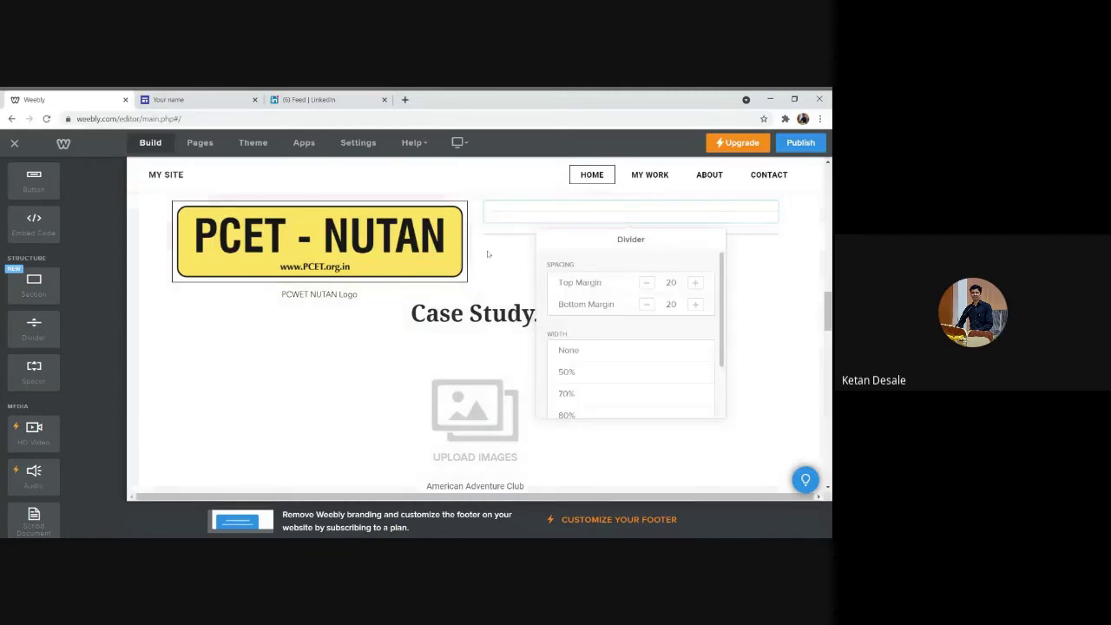
{"action": "left_click", "coordinate": [481, 254]}
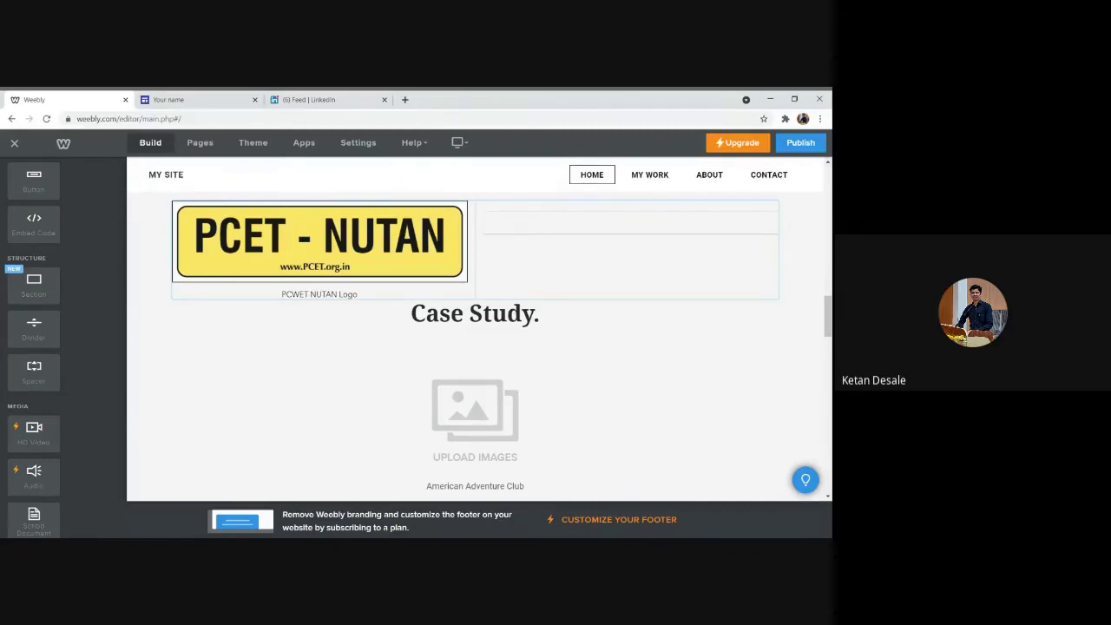
{"action": "left_click", "coordinate": [385, 379]}
{"action": "left_click", "coordinate": [273, 336]}
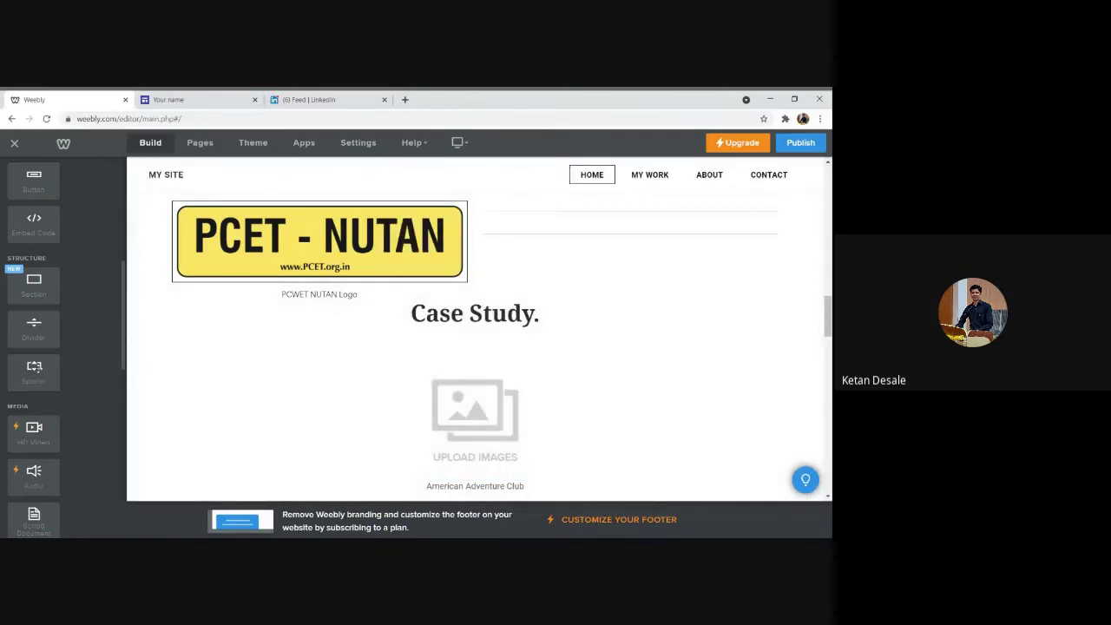
Step: Add a spacer between the Case Study heading and the empty gallery and slightly reduce its height
{"action": "left_click_drag", "start_coordinate": [34, 365], "coordinate": [488, 338]}
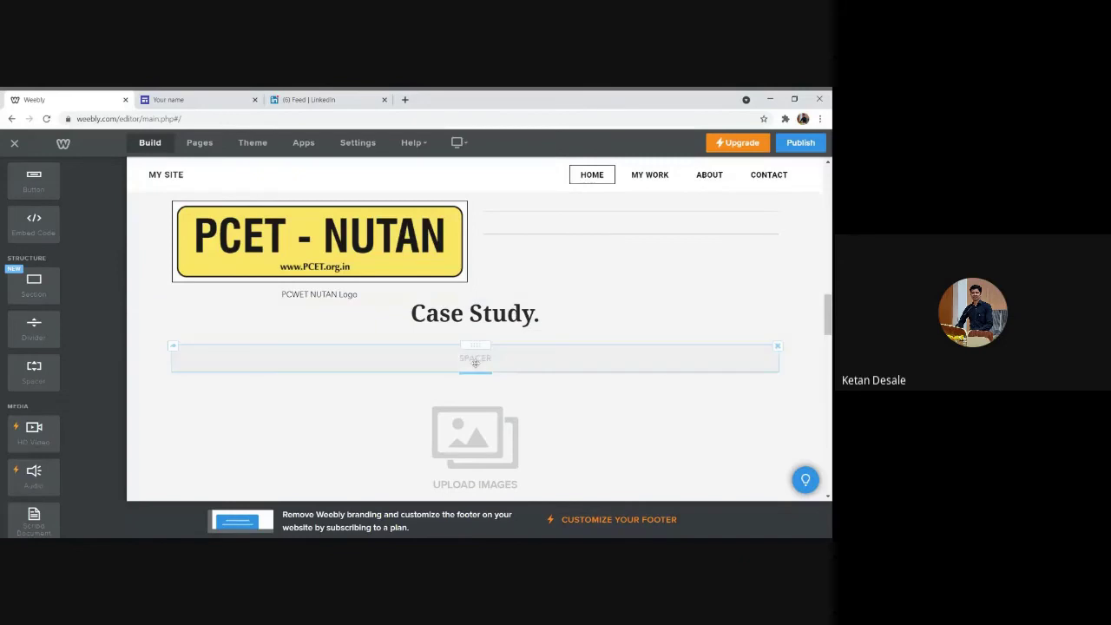
{"action": "mouse_move", "coordinate": [475, 363]}
{"action": "left_mouse_down"}
{"action": "mouse_move", "coordinate": [473, 446]}
{"action": "mouse_move", "coordinate": [474, 355]}
{"action": "mouse_move", "coordinate": [485, 351]}
{"action": "mouse_move", "coordinate": [486, 363]}
{"action": "left_mouse_up"}
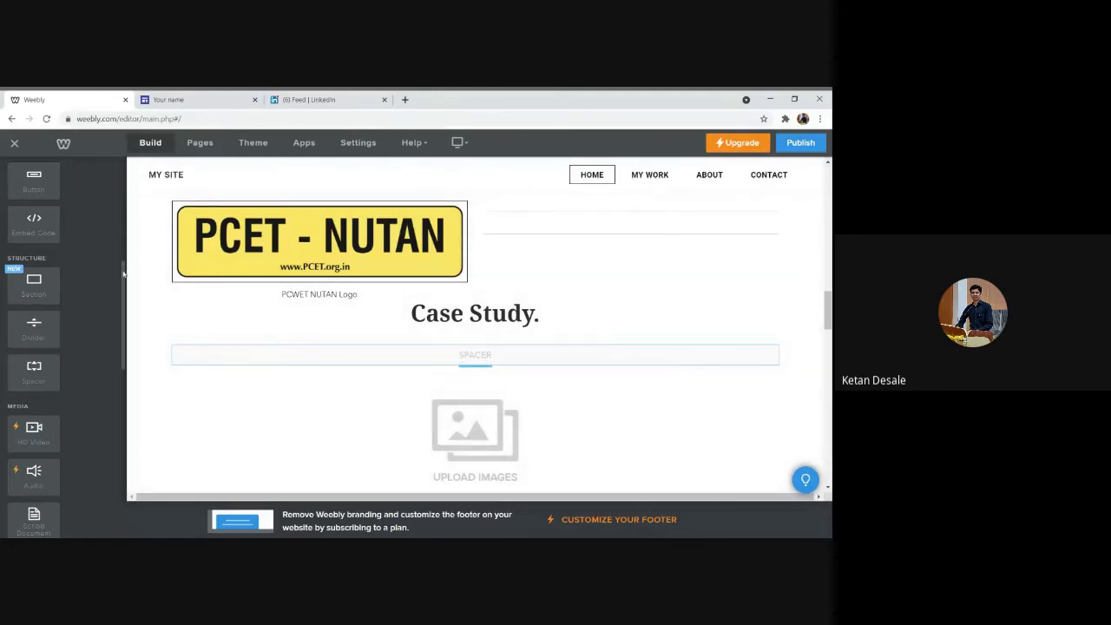
Step: Add a YouTube video element below the empty gallery and open its video settings
{"action": "scroll", "coordinate": [124, 308], "scroll_direction": "down", "scroll_amount": 1}
{"action": "left_click_drag", "start_coordinate": [128, 314], "coordinate": [128, 362]}
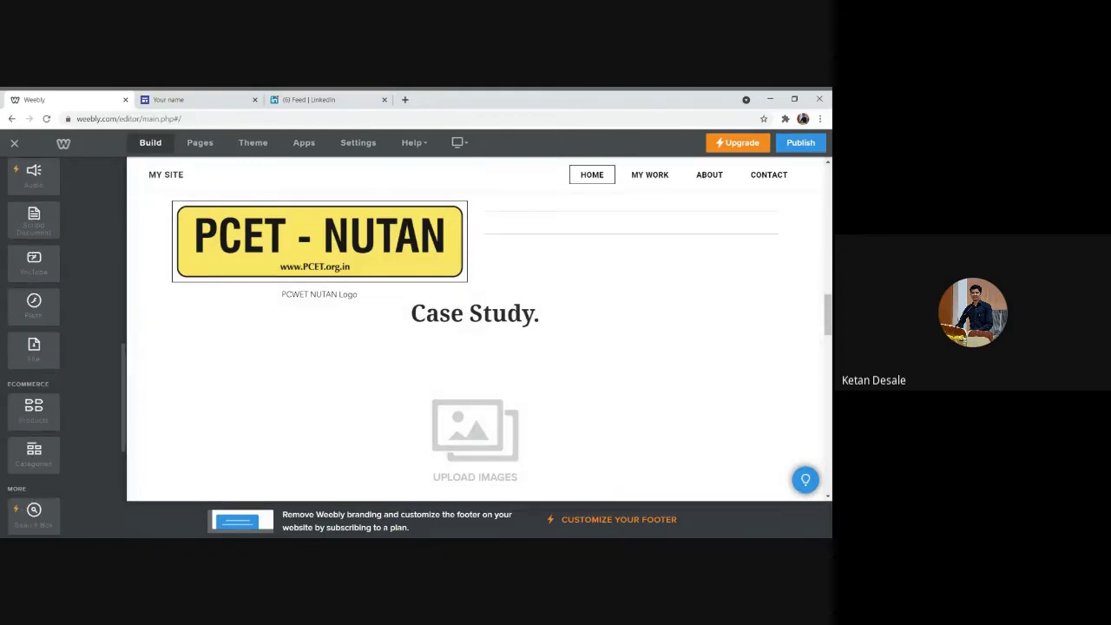
{"action": "left_click_drag", "start_coordinate": [34, 260], "coordinate": [488, 493]}
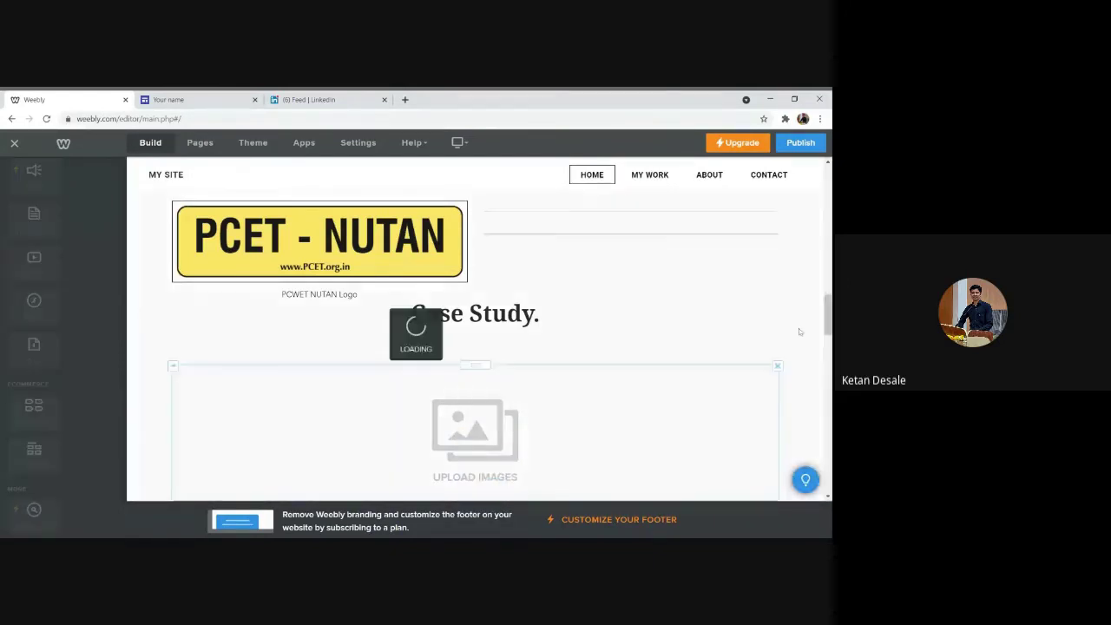
{"action": "scroll", "coordinate": [823, 323], "scroll_direction": "down", "scroll_amount": 2}
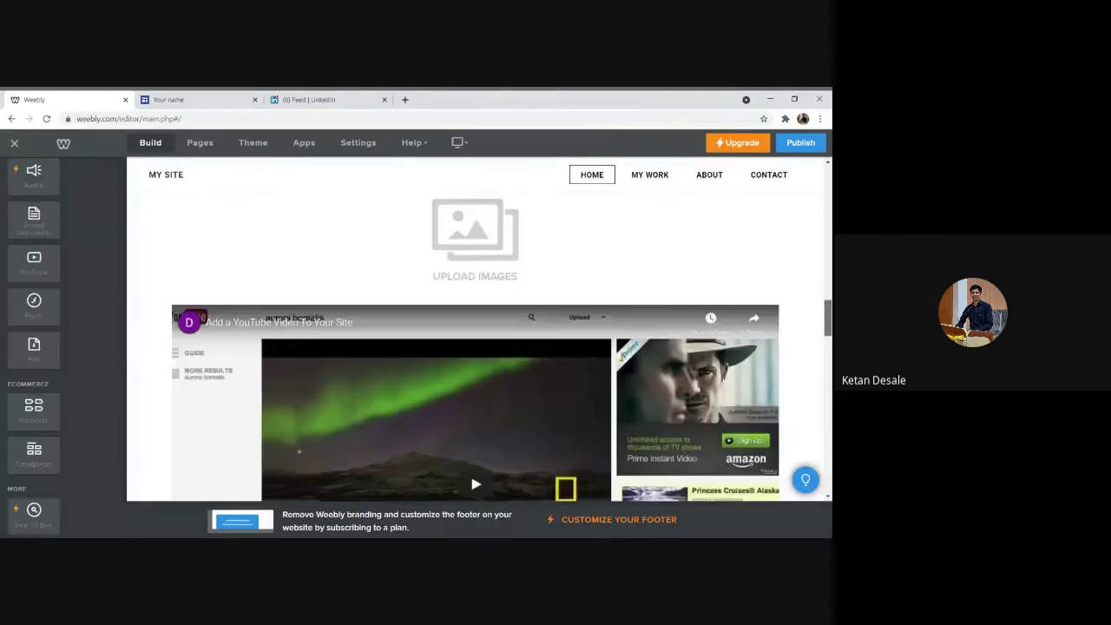
{"action": "scroll", "coordinate": [476, 348], "scroll_direction": "down", "scroll_amount": 1}
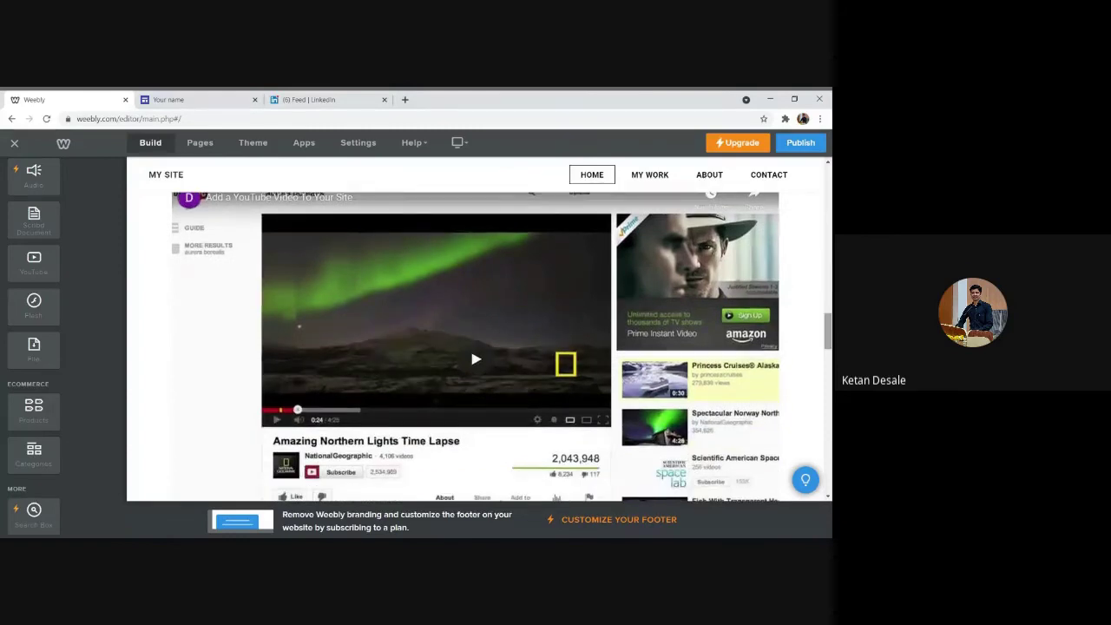
{"action": "left_click", "coordinate": [513, 333]}
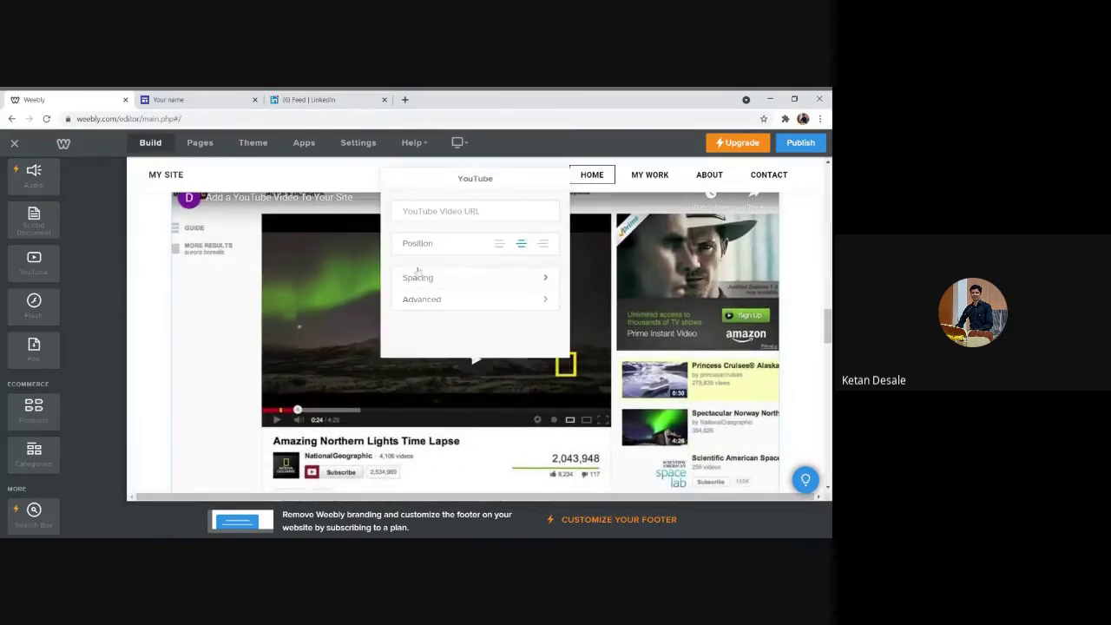
Step: Search Google for "youtube pccoe" in a new browser tab and open the Pimpri Chinchwad College of Engineering - PCCOE channel
{"action": "left_click", "coordinate": [405, 100]}
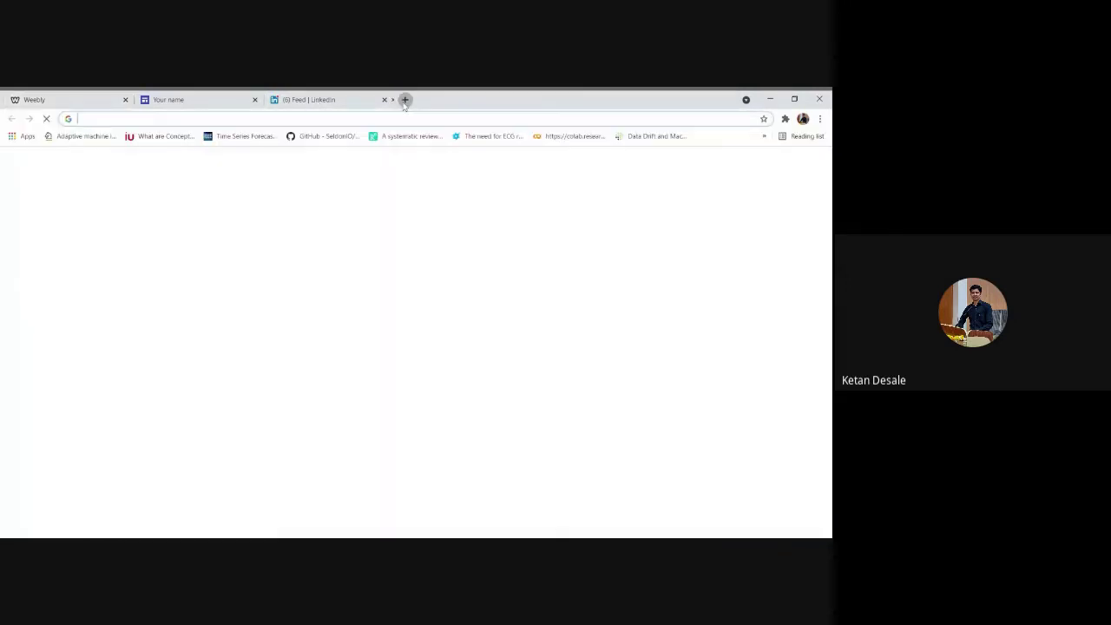
{"action": "type", "text": "youtube "}
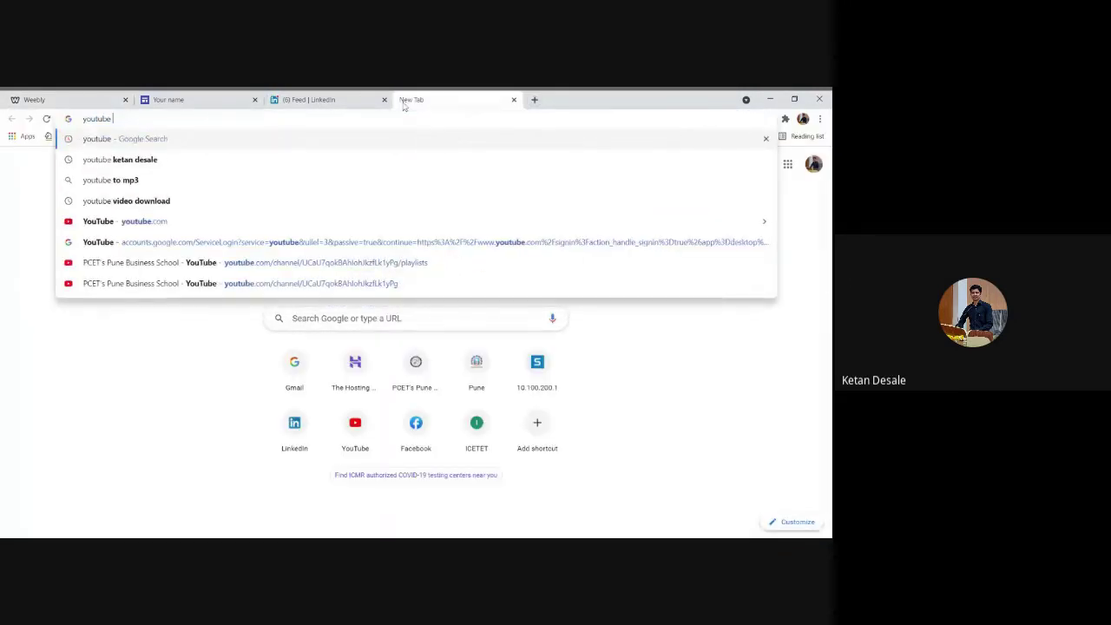
{"action": "type", "text": "pccoe"}
{"action": "key", "text": "Return"}
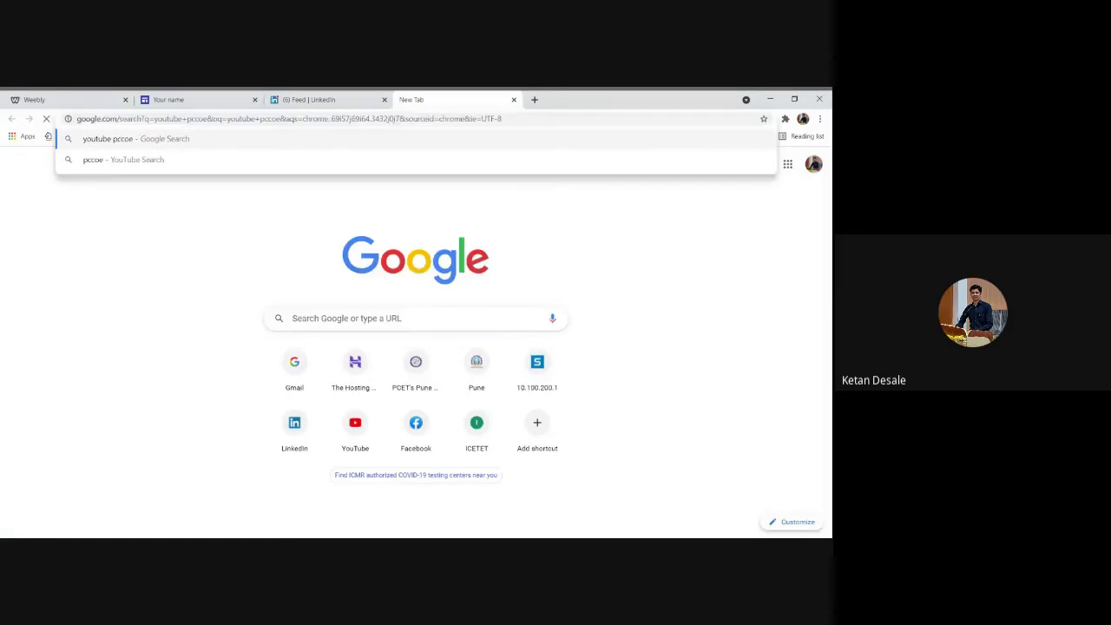
{"action": "left_click", "coordinate": [238, 250]}
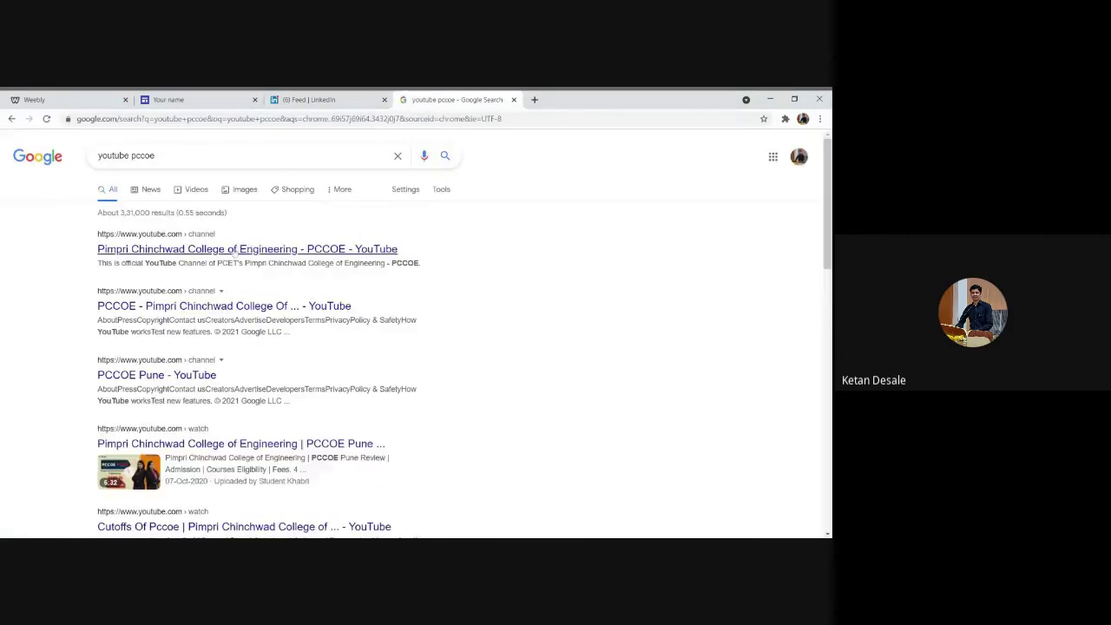
{"action": "left_click", "coordinate": [45, 99]}
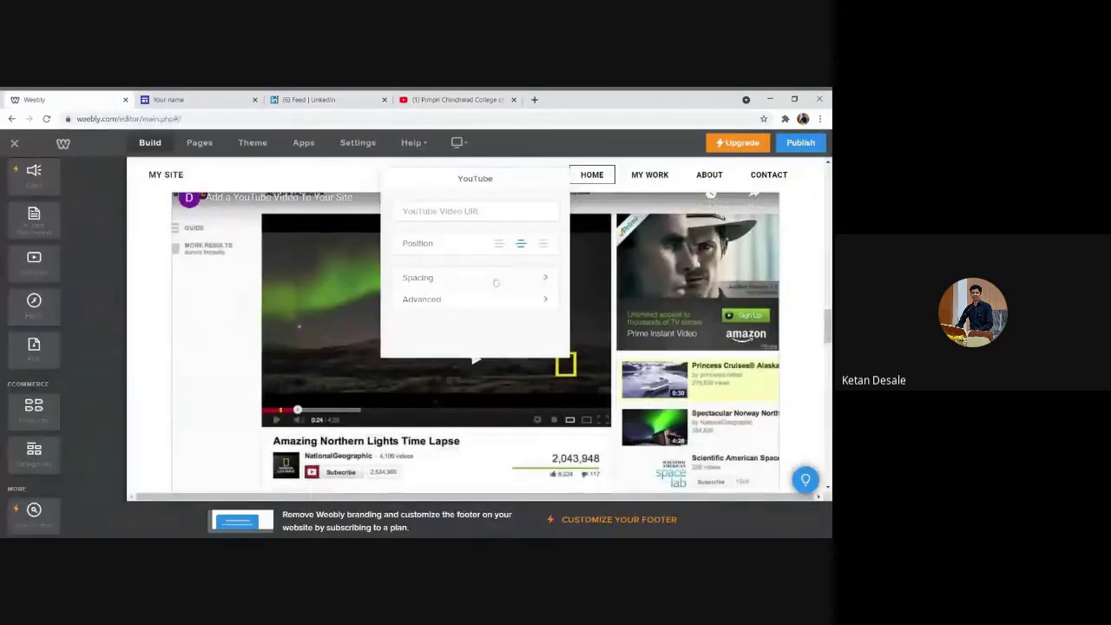
{"action": "left_click", "coordinate": [469, 99]}
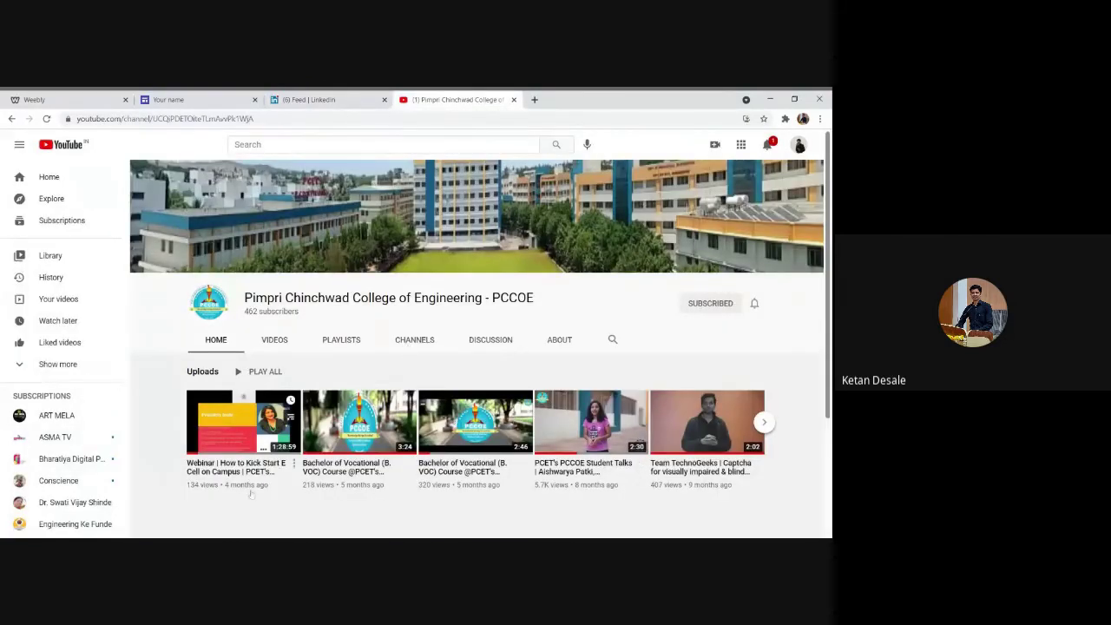
Step: Open the 2:46 Bachelor of Vocational (B. VOC) Course video from the channel's videos and copy its share link
{"action": "left_click", "coordinate": [275, 340]}
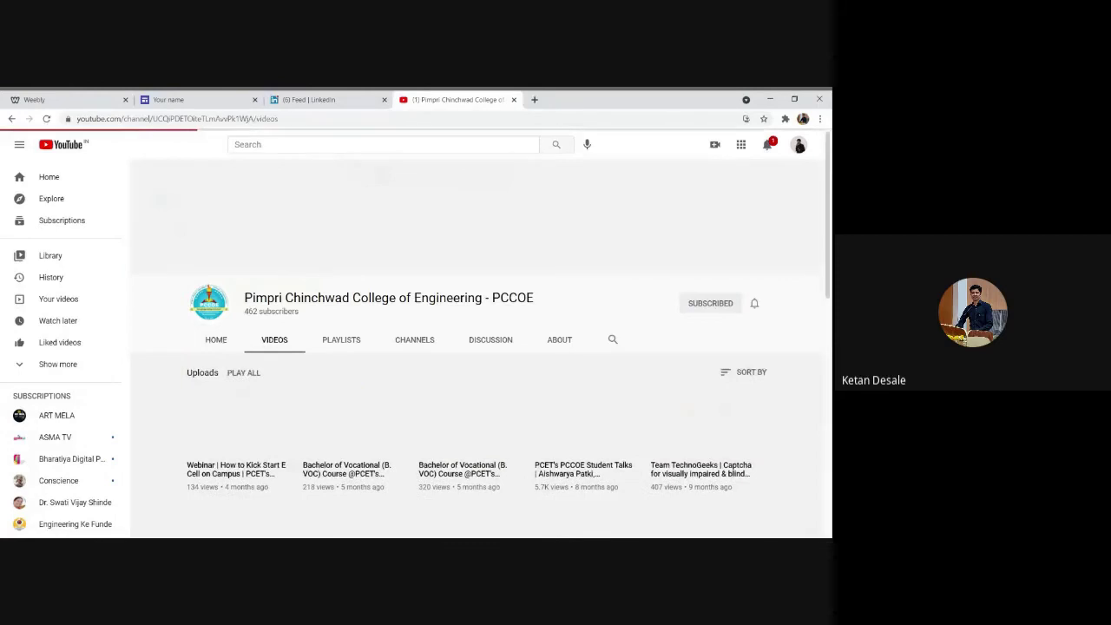
{"action": "scroll", "coordinate": [447, 395], "scroll_direction": "down", "scroll_amount": 1}
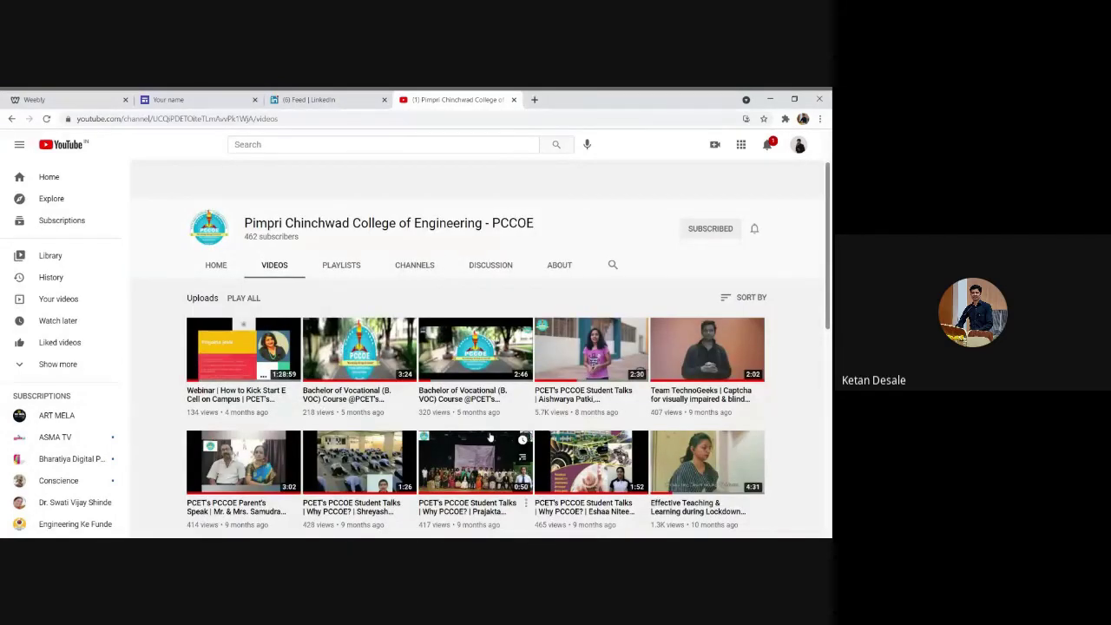
{"action": "left_click", "coordinate": [431, 416]}
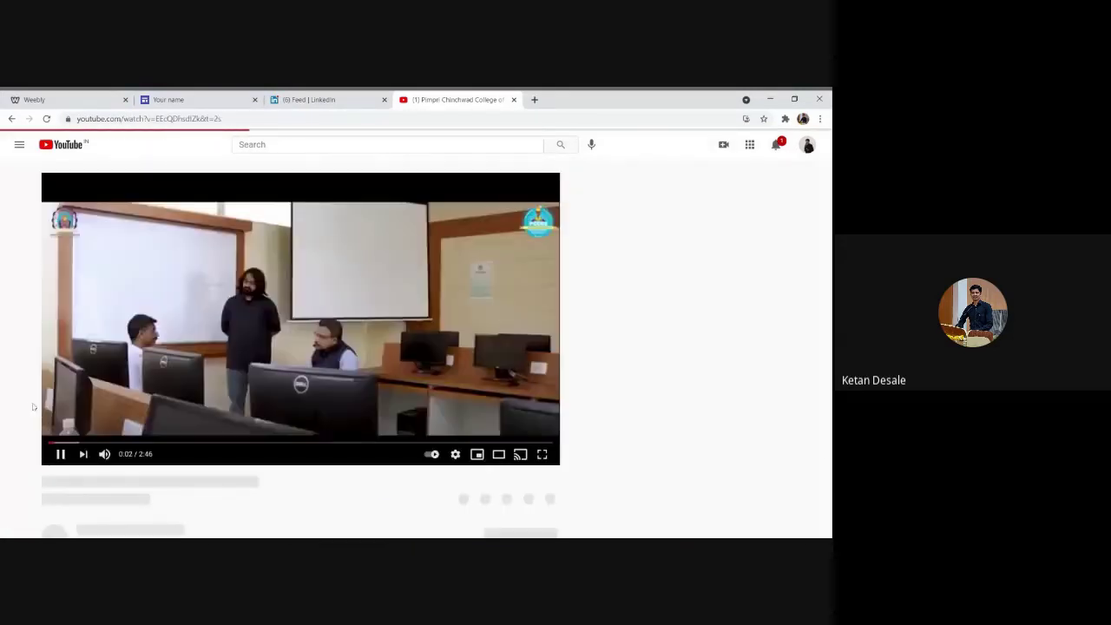
{"action": "left_click", "coordinate": [466, 509]}
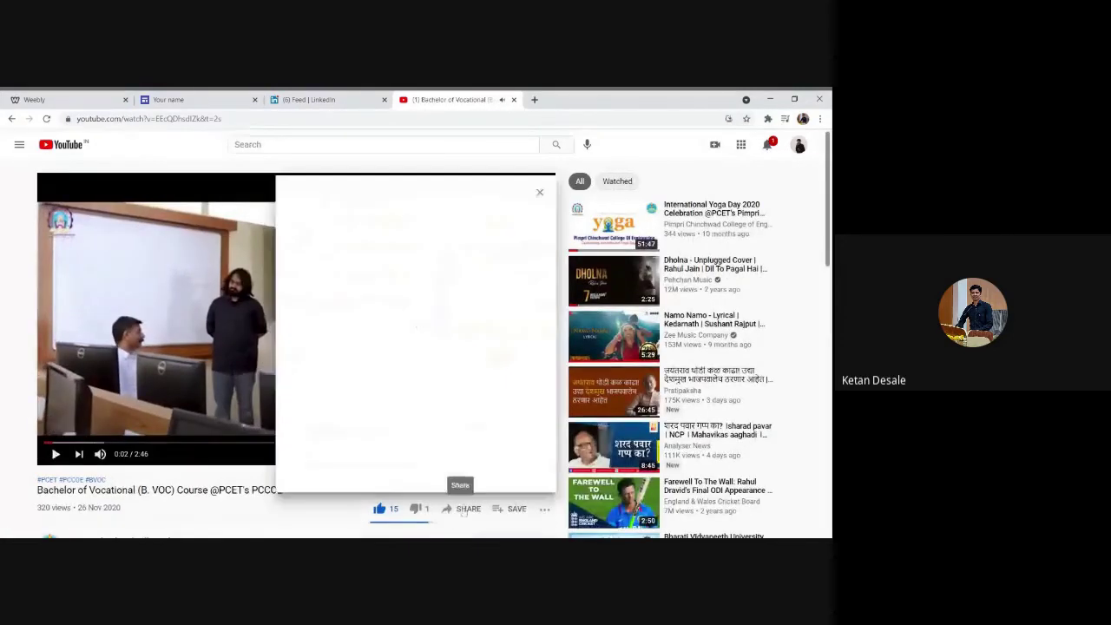
{"action": "left_click", "coordinate": [519, 359]}
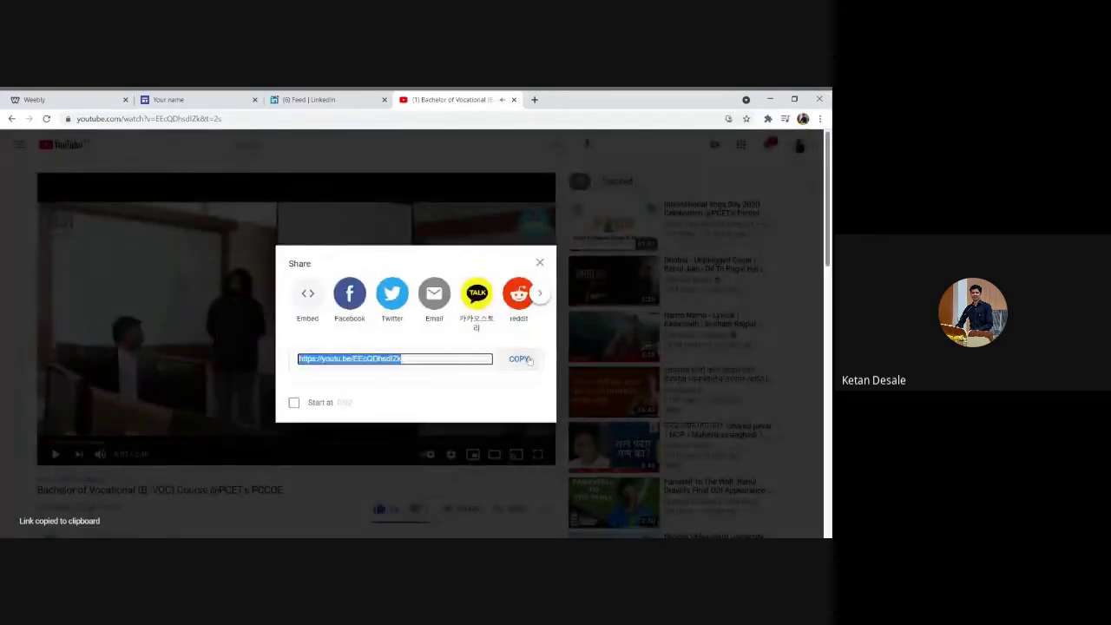
Step: Switch back to Weebly, paste the copied link as the YouTube element's video URL, and set its top and bottom margins to 0
{"action": "left_click", "coordinate": [85, 95]}
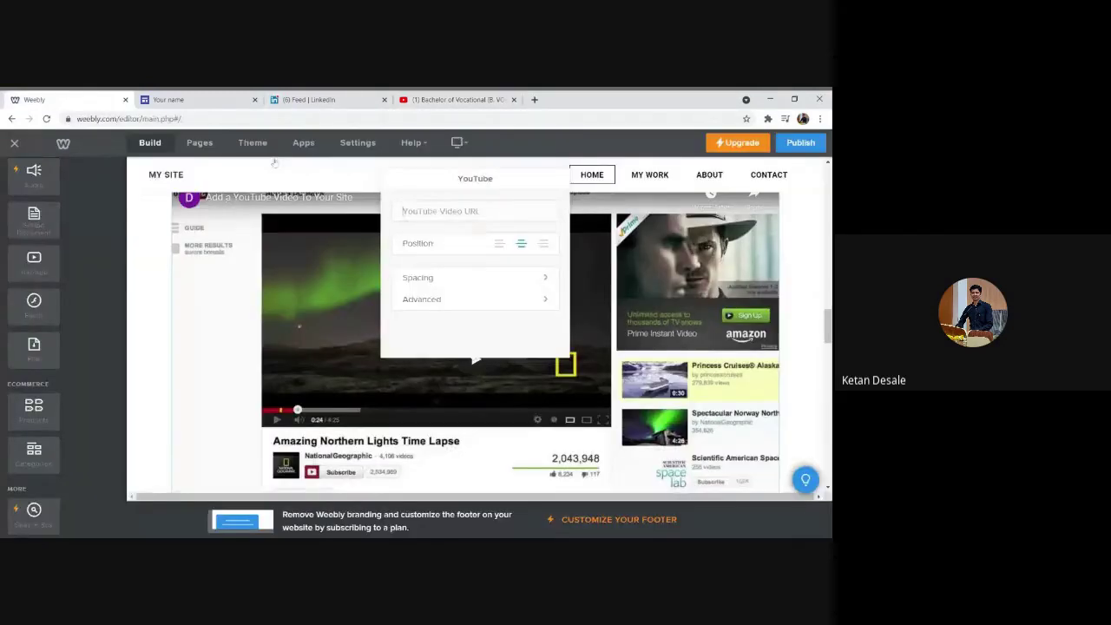
{"action": "key", "text": "ctrl+v"}
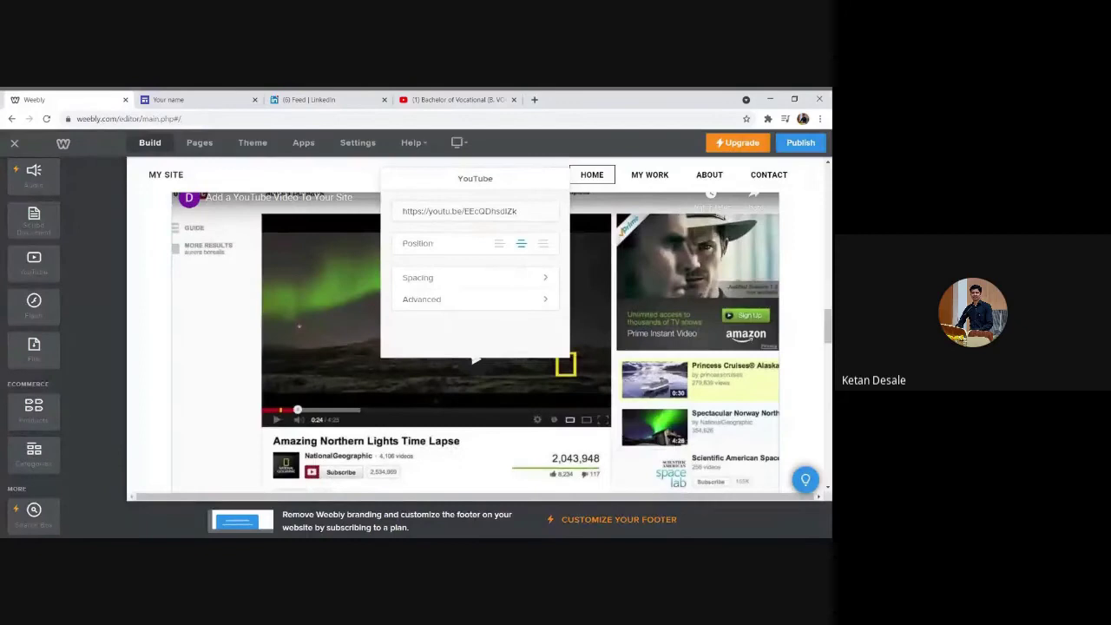
{"action": "left_click", "coordinate": [453, 284]}
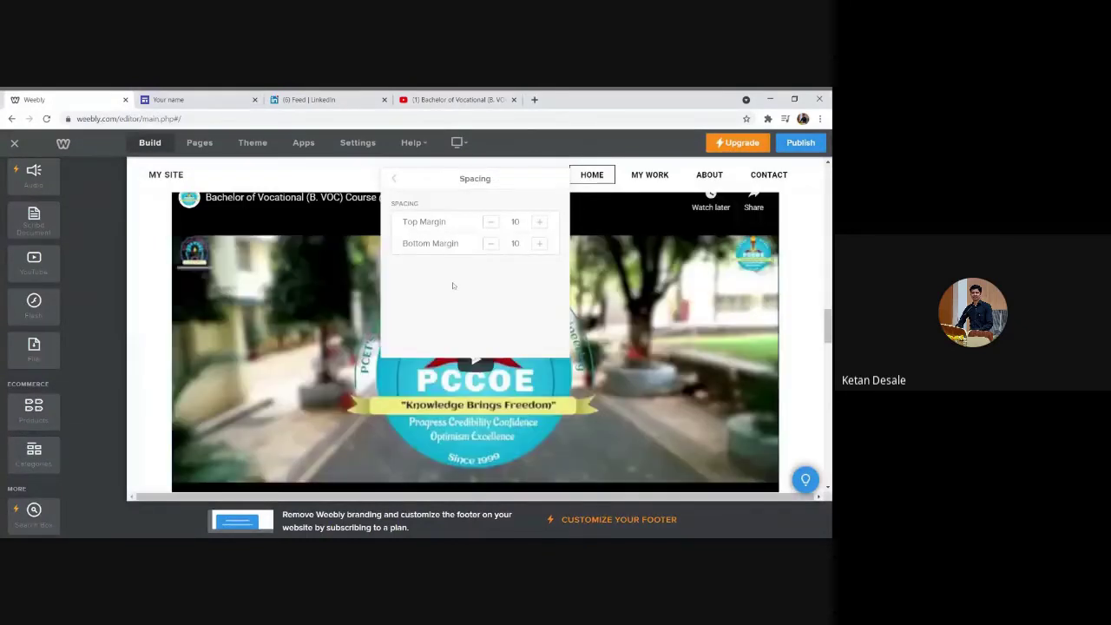
{"action": "left_click", "coordinate": [491, 222]}
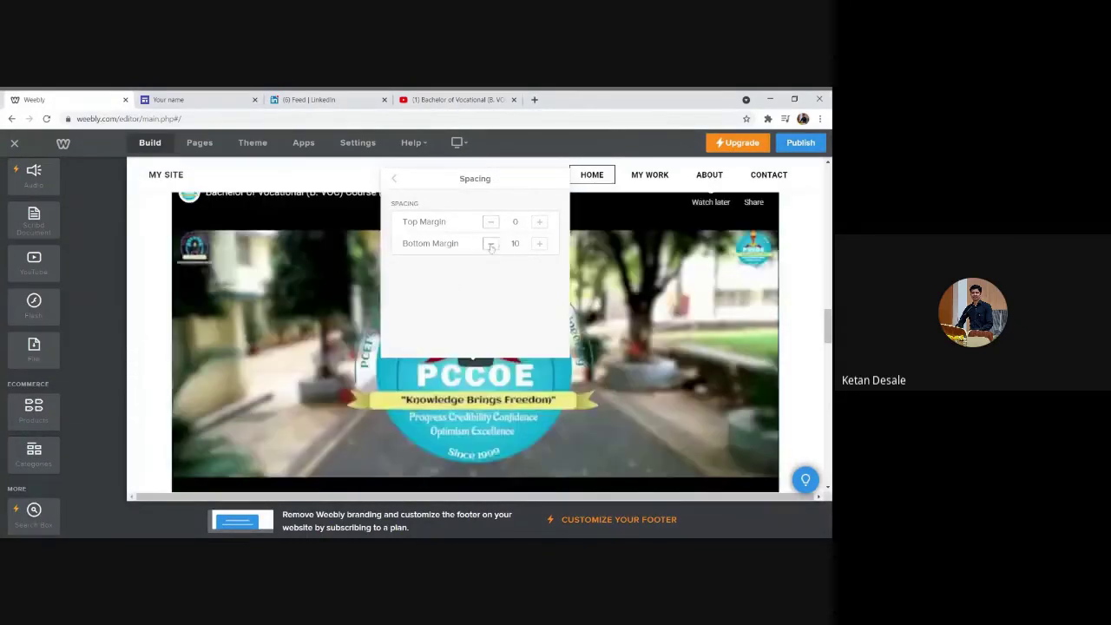
{"action": "left_click", "coordinate": [491, 245]}
{"action": "left_click", "coordinate": [394, 179]}
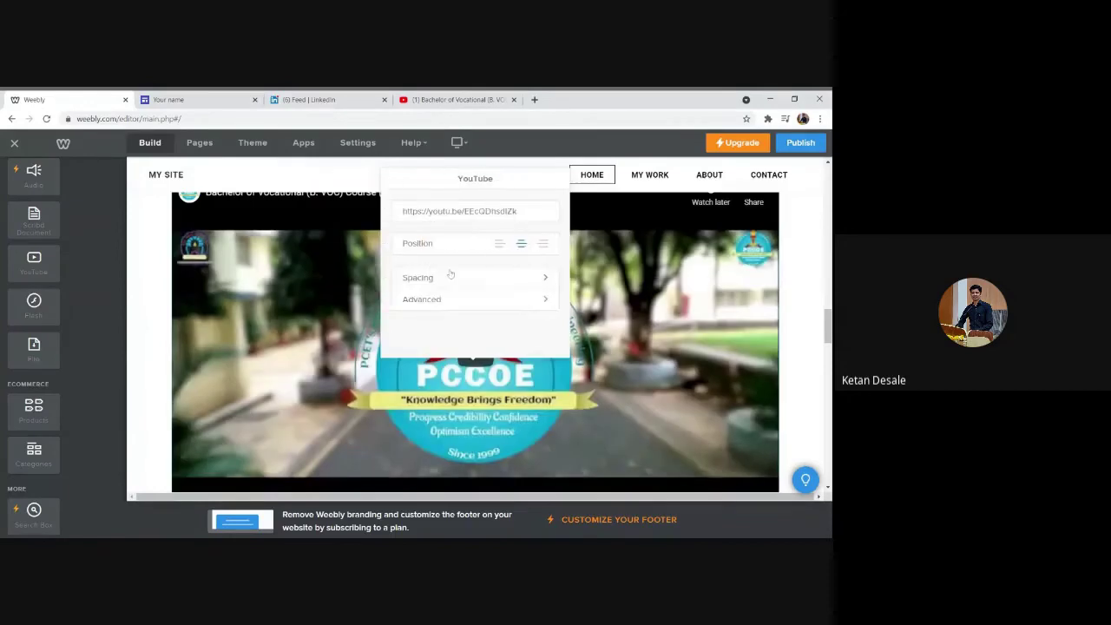
{"action": "left_click", "coordinate": [484, 286]}
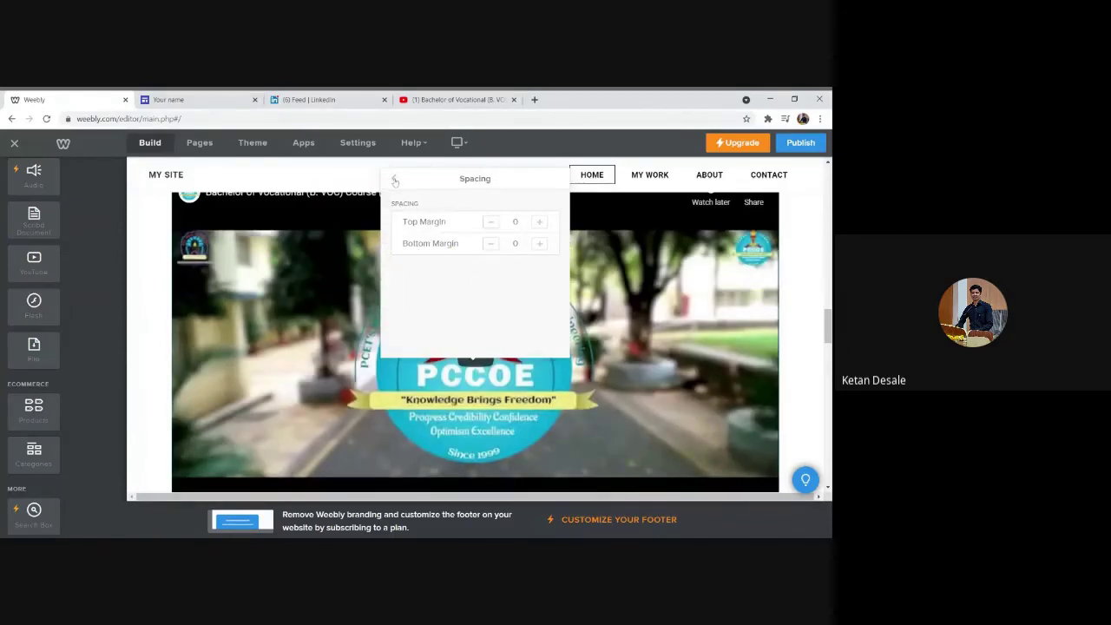
{"action": "left_click", "coordinate": [394, 180]}
Step: Try the Small and Large sizes for the YouTube video and settle on Medium
{"action": "left_click", "coordinate": [480, 301]}
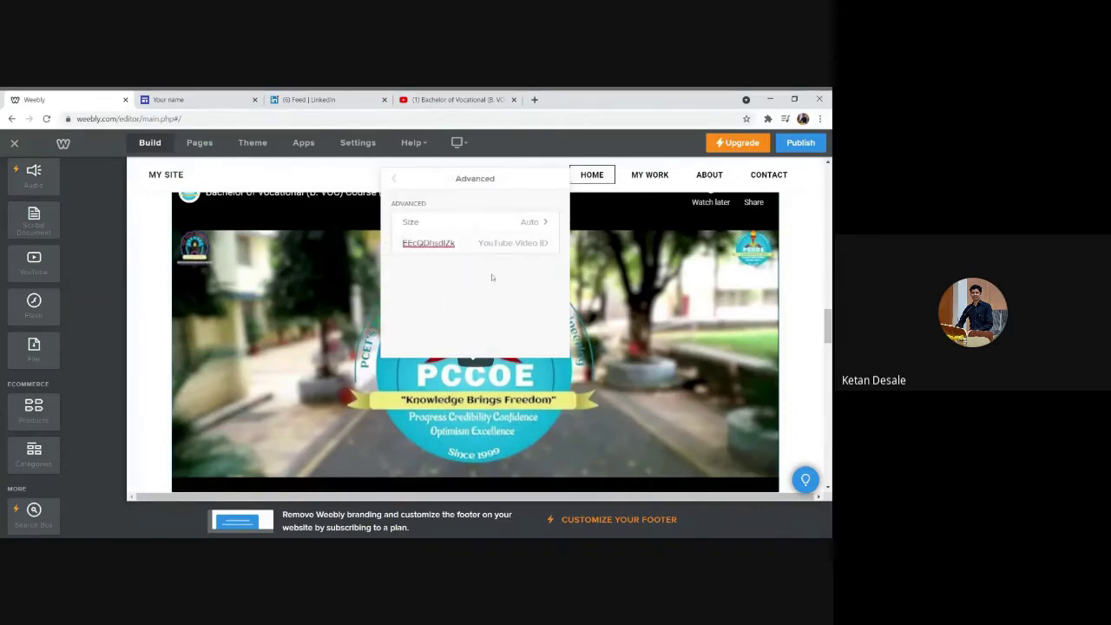
{"action": "left_click", "coordinate": [522, 223]}
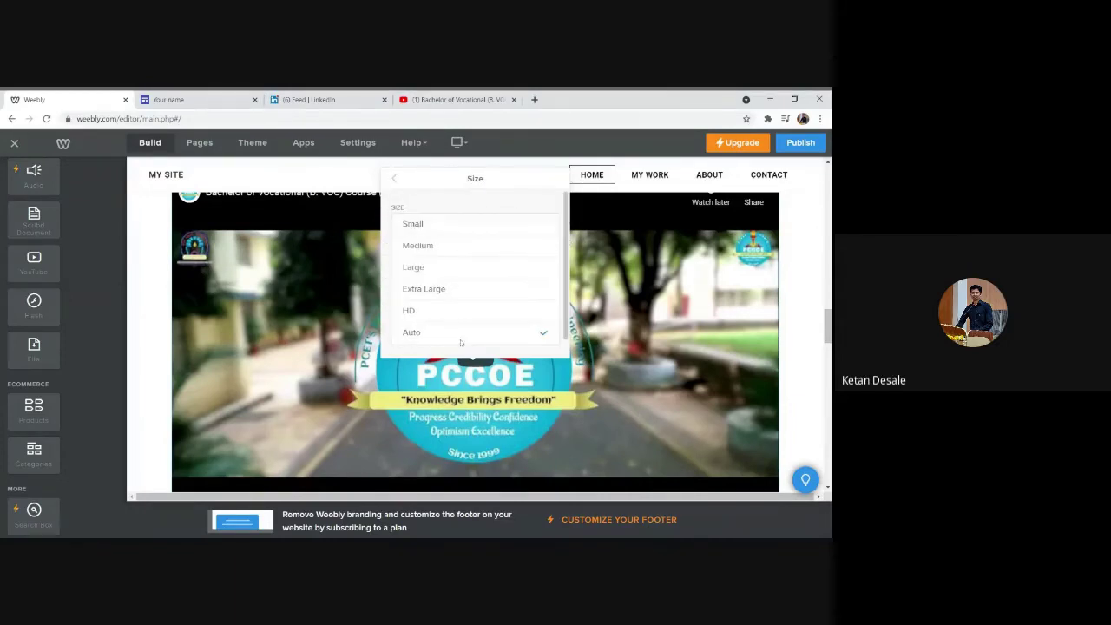
{"action": "left_click", "coordinate": [458, 227]}
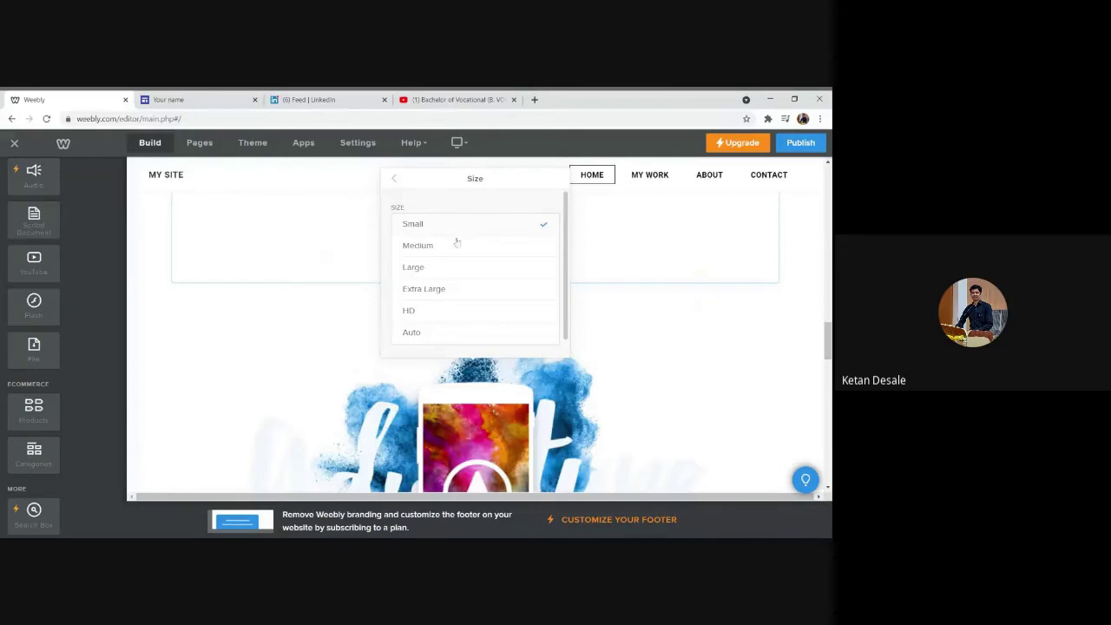
{"action": "left_click", "coordinate": [457, 245]}
{"action": "left_click", "coordinate": [452, 269]}
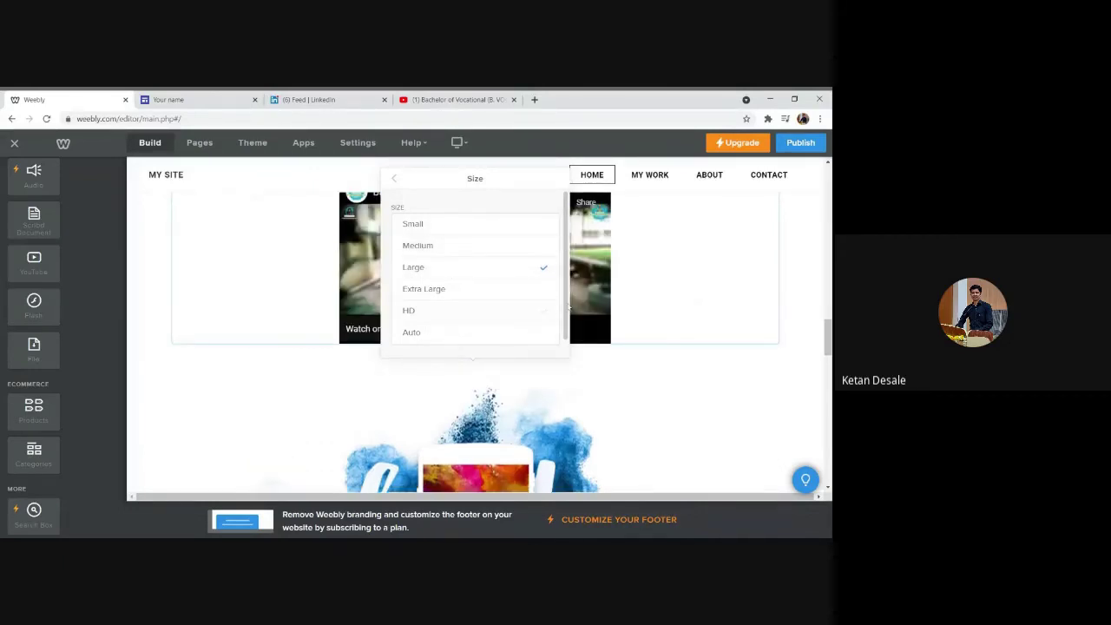
{"action": "left_click", "coordinate": [448, 245]}
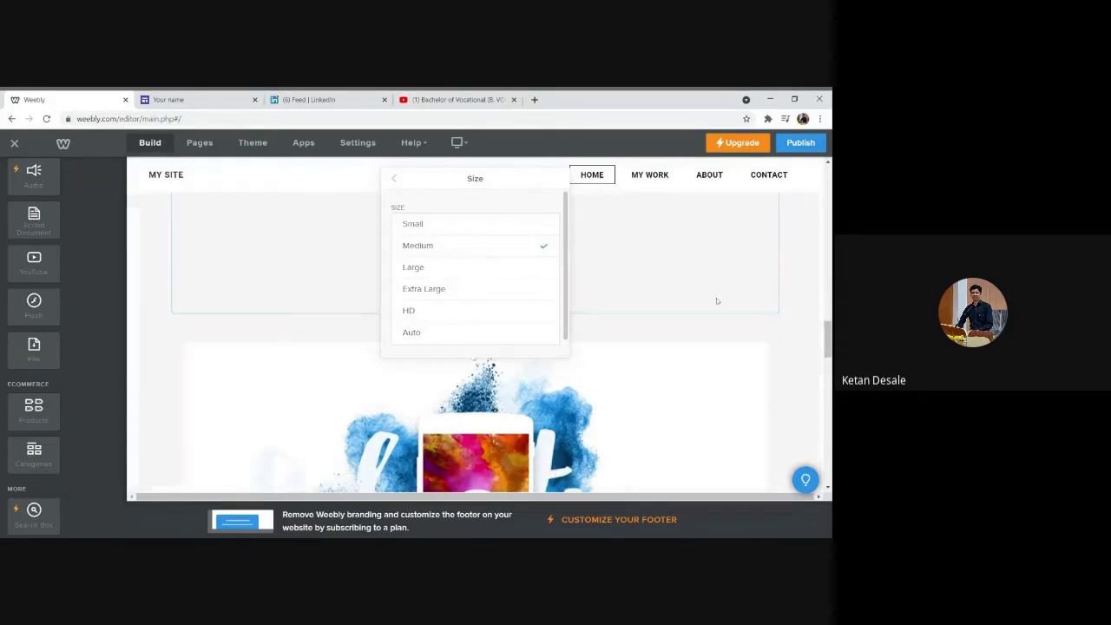
{"action": "left_click", "coordinate": [803, 320]}
Step: Add a divider to the right of the YouTube video, placing the two in side-by-side columns
{"action": "mouse_move", "coordinate": [828, 343]}
{"action": "left_mouse_down"}
{"action": "mouse_move", "coordinate": [828, 323]}
{"action": "mouse_move", "coordinate": [829, 337]}
{"action": "left_mouse_up"}
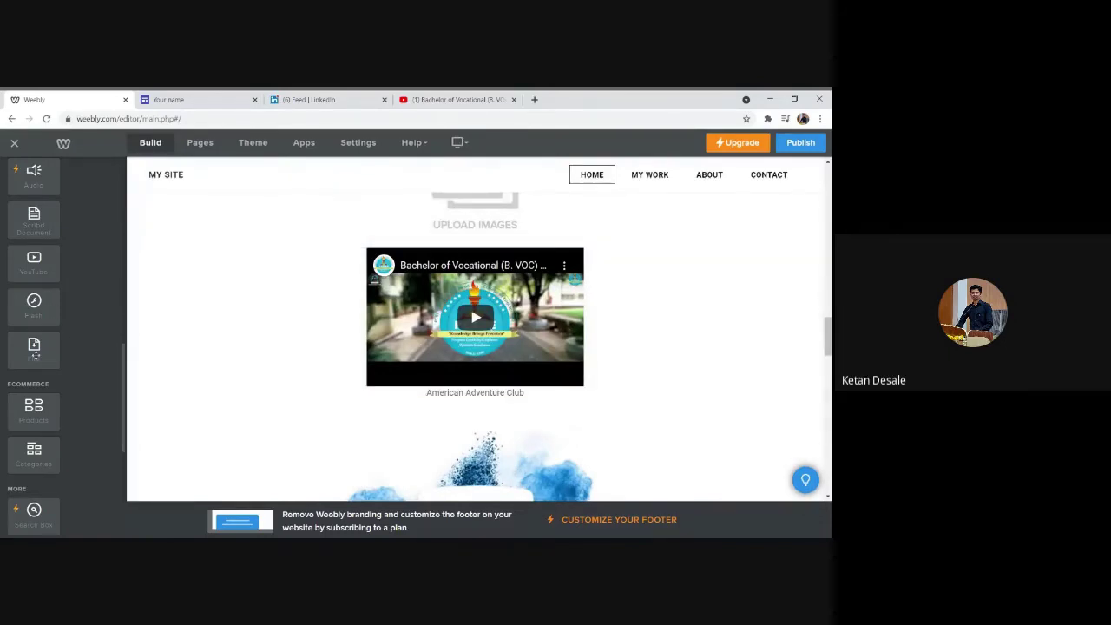
{"action": "left_click_drag", "start_coordinate": [123, 372], "coordinate": [118, 286]}
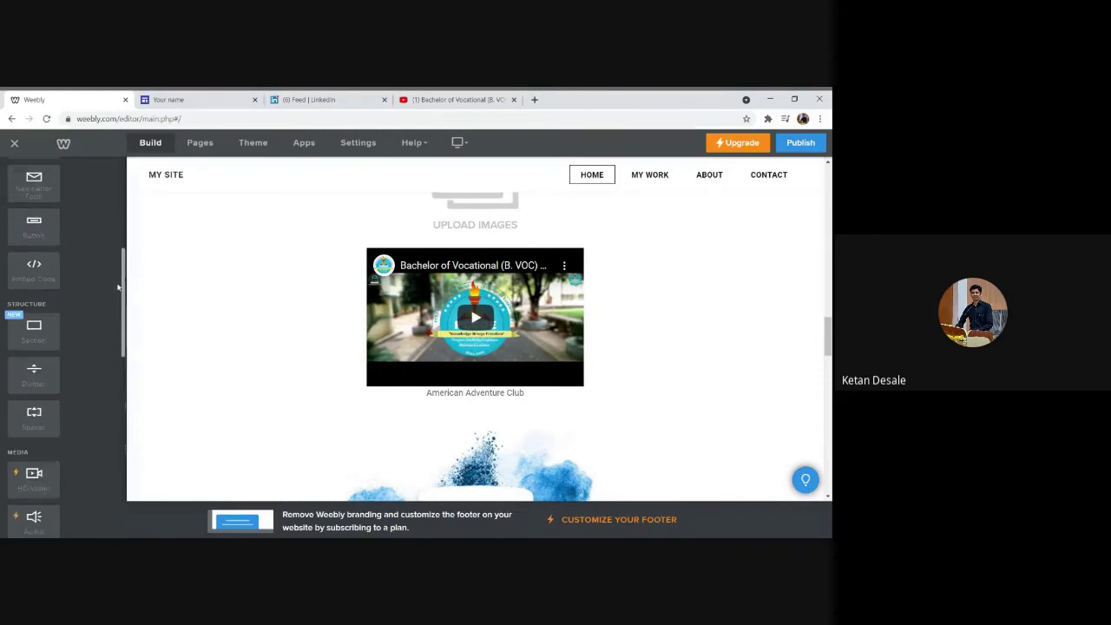
{"action": "left_click_drag", "start_coordinate": [34, 373], "coordinate": [591, 315]}
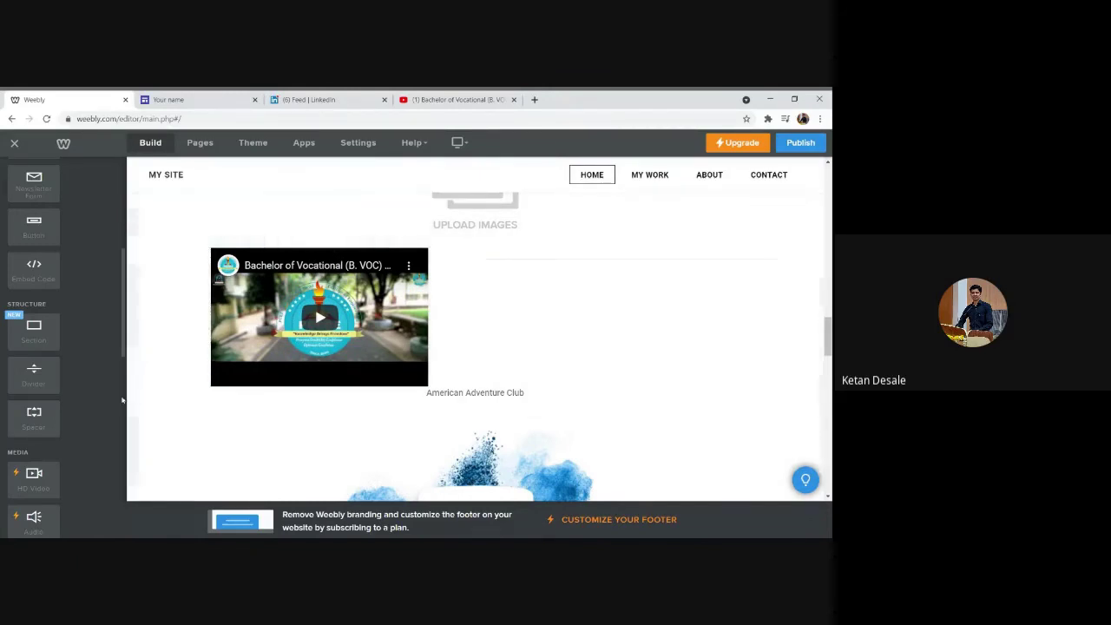
Step: Add a Social Icons element below the American Adventure Club caption under the YouTube video
{"action": "scroll", "coordinate": [124, 356], "scroll_direction": "down", "scroll_amount": 1}
{"action": "scroll", "coordinate": [35, 347], "scroll_direction": "down", "scroll_amount": 5}
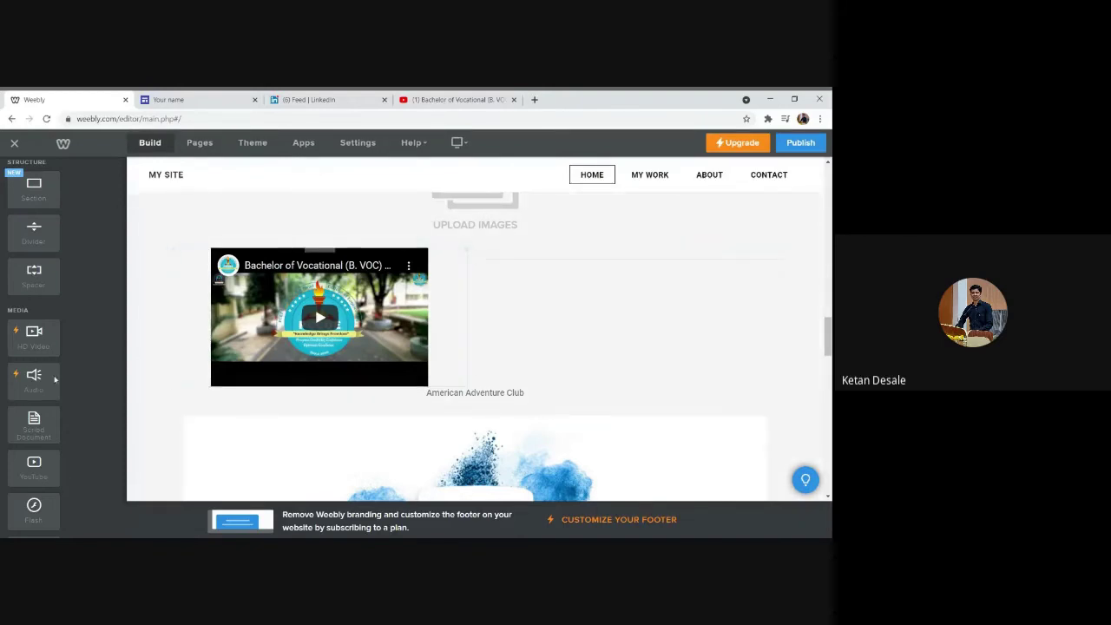
{"action": "scroll", "coordinate": [52, 356], "scroll_direction": "down", "scroll_amount": 4}
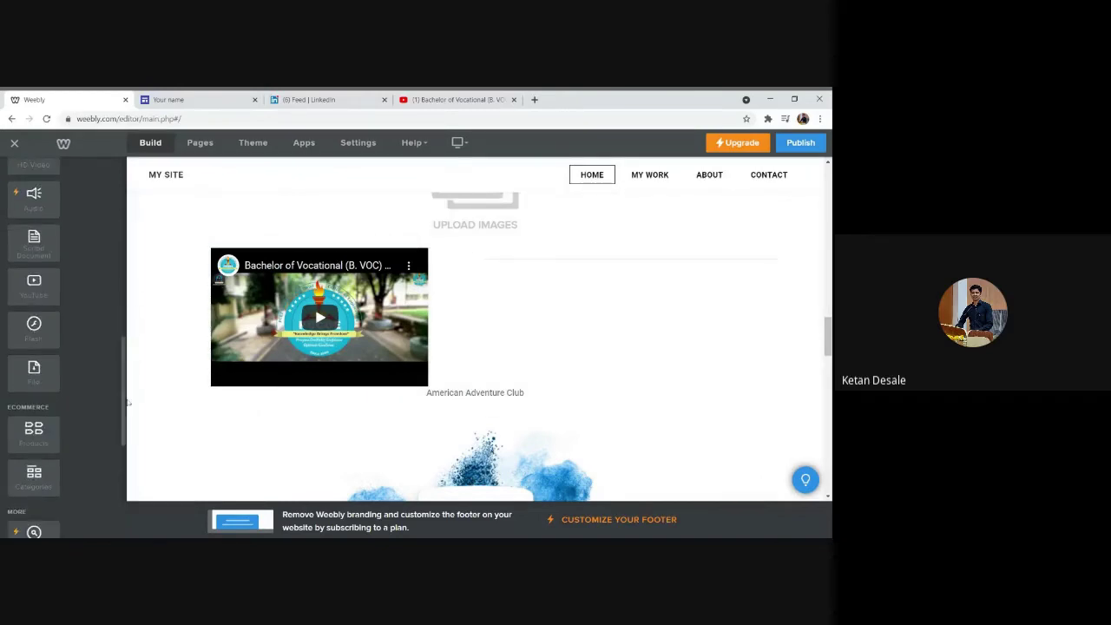
{"action": "left_click_drag", "start_coordinate": [126, 425], "coordinate": [124, 504]}
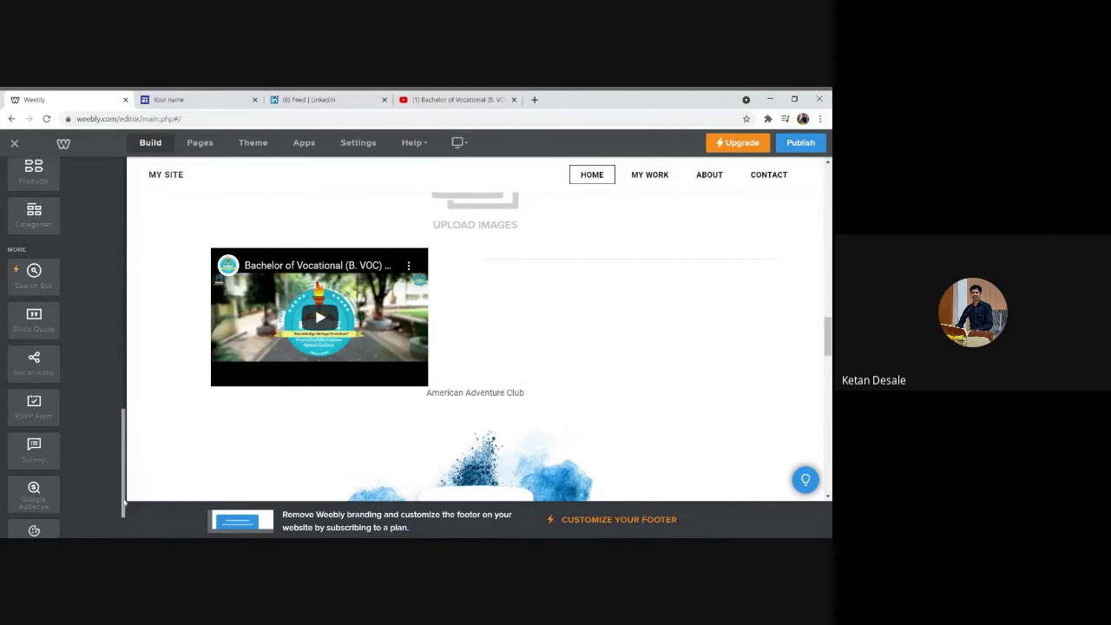
{"action": "left_click_drag", "start_coordinate": [34, 360], "coordinate": [506, 434]}
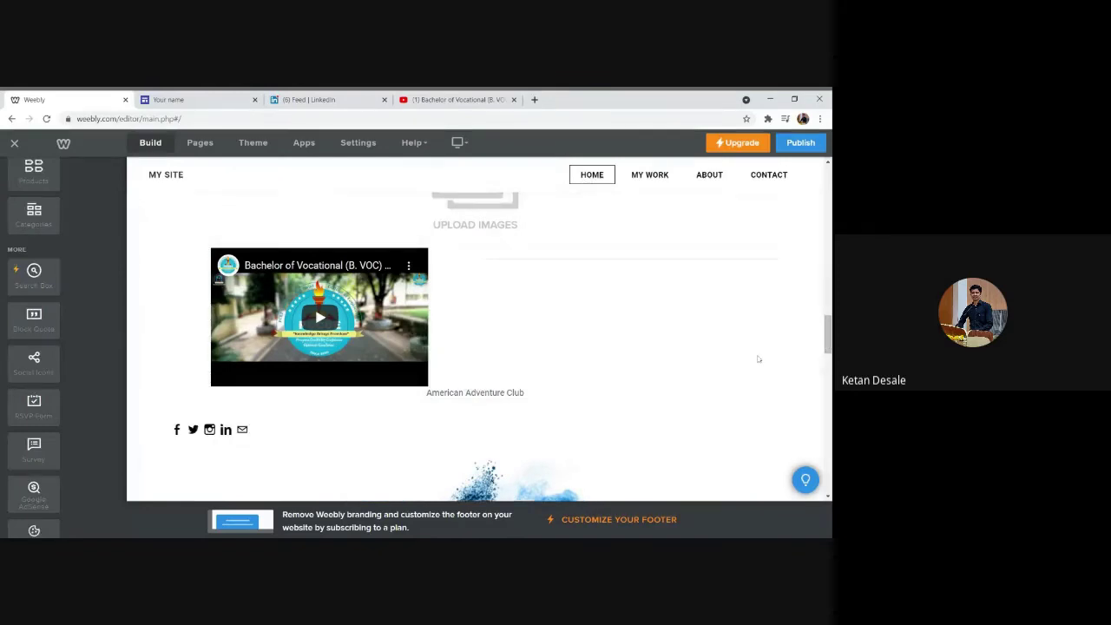
Step: Examine the social icons' options, including the list of available networks, the Facebook profile URL setting and the spacing
{"action": "left_click", "coordinate": [240, 430]}
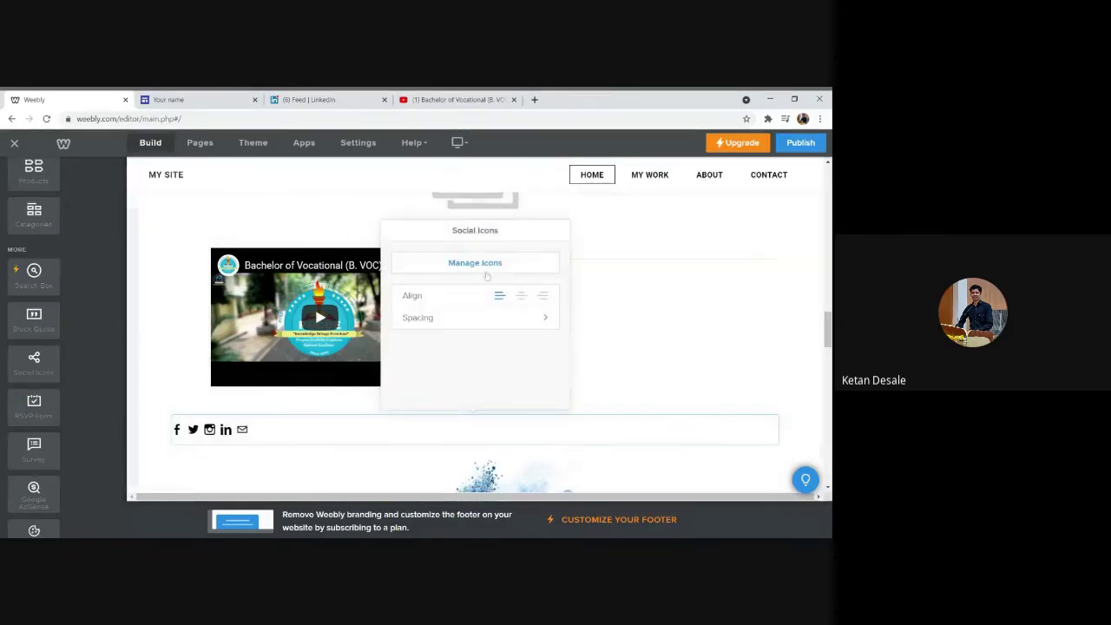
{"action": "left_click", "coordinate": [475, 263]}
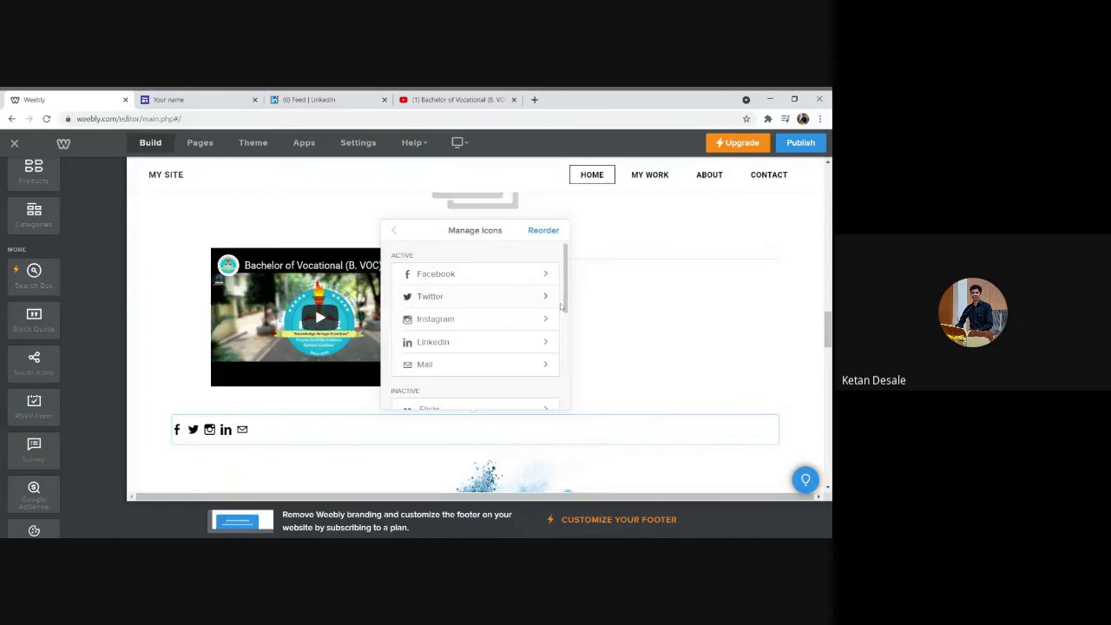
{"action": "left_click_drag", "start_coordinate": [563, 306], "coordinate": [563, 372]}
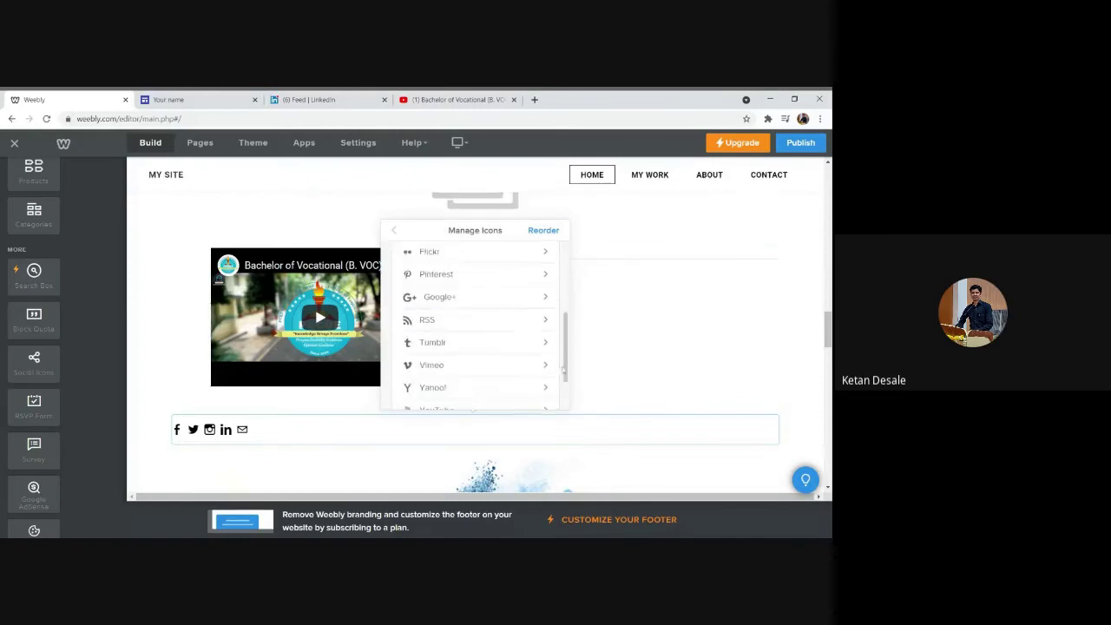
{"action": "scroll", "coordinate": [563, 371], "scroll_direction": "up", "scroll_amount": 5}
{"action": "left_click", "coordinate": [510, 273]}
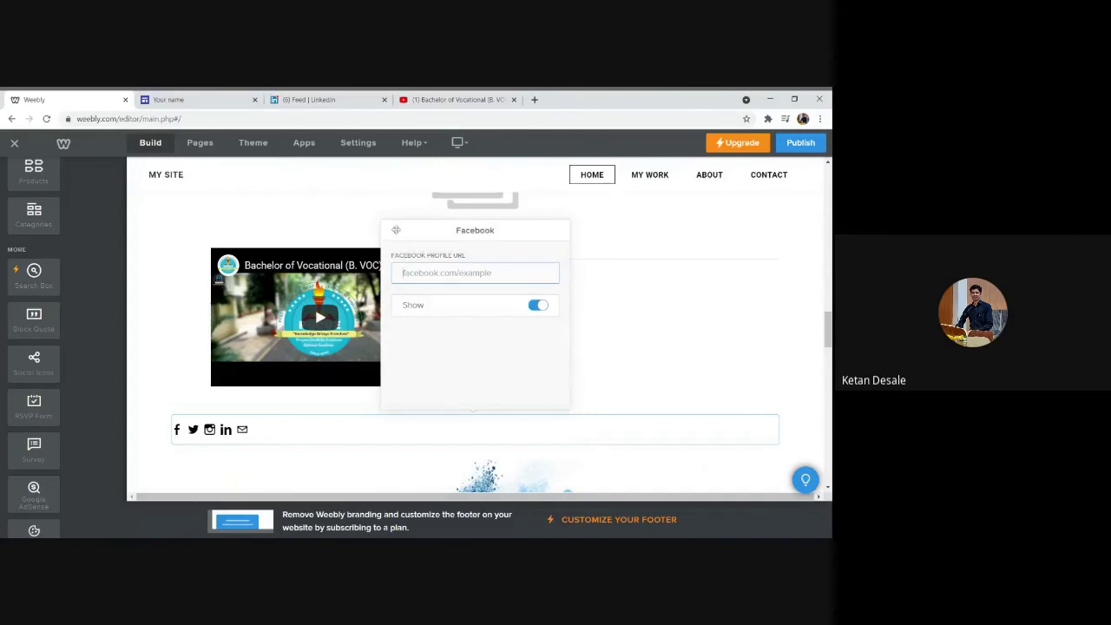
{"action": "left_click", "coordinate": [395, 231]}
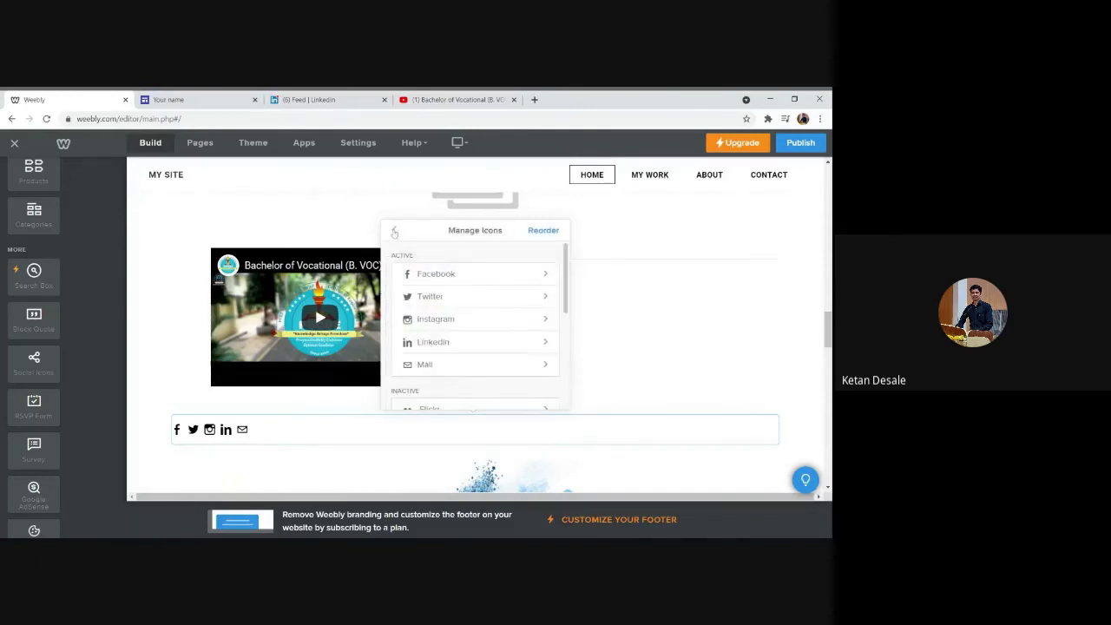
{"action": "left_click", "coordinate": [395, 235]}
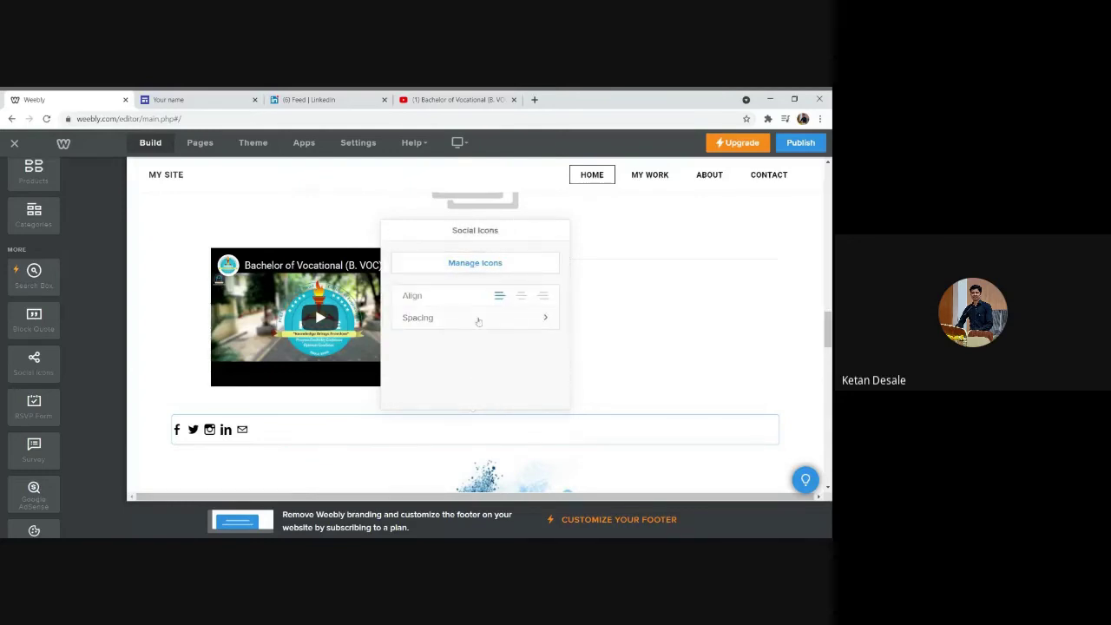
{"action": "left_click", "coordinate": [477, 319]}
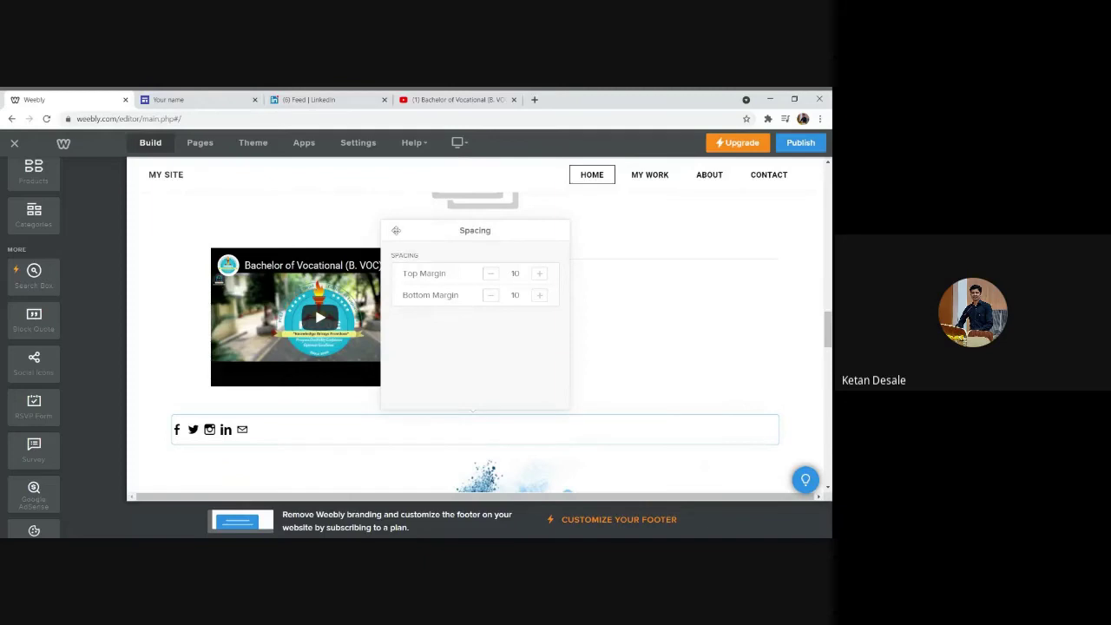
{"action": "left_click", "coordinate": [396, 231]}
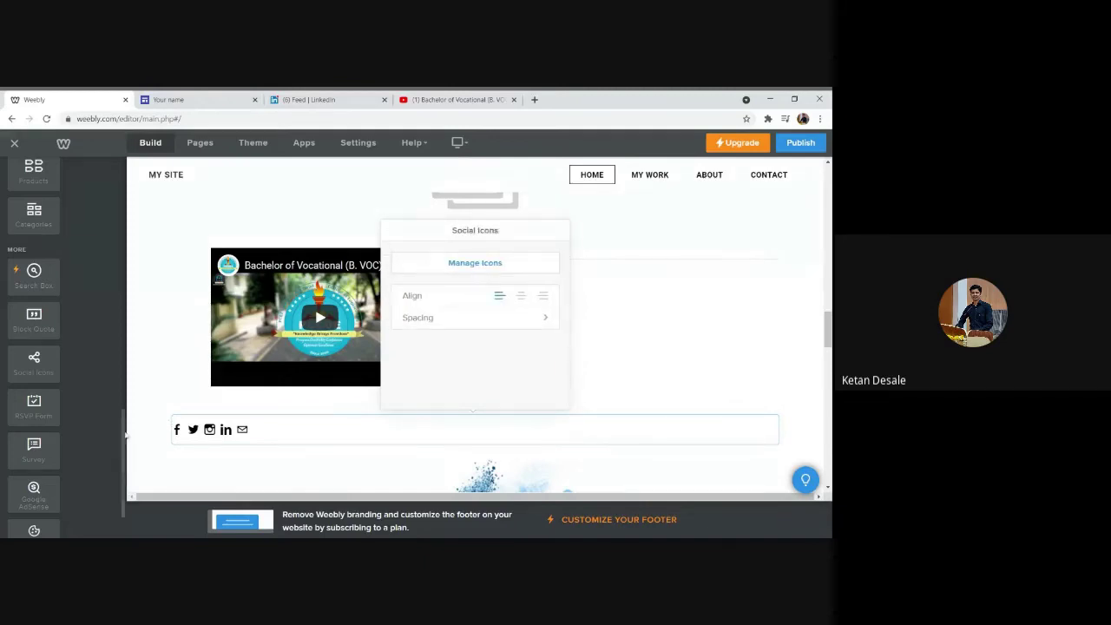
Step: Add a Scribd Document element between the Demo Website text and the PCET - NUTAN image
{"action": "left_click_drag", "start_coordinate": [124, 460], "coordinate": [132, 329]}
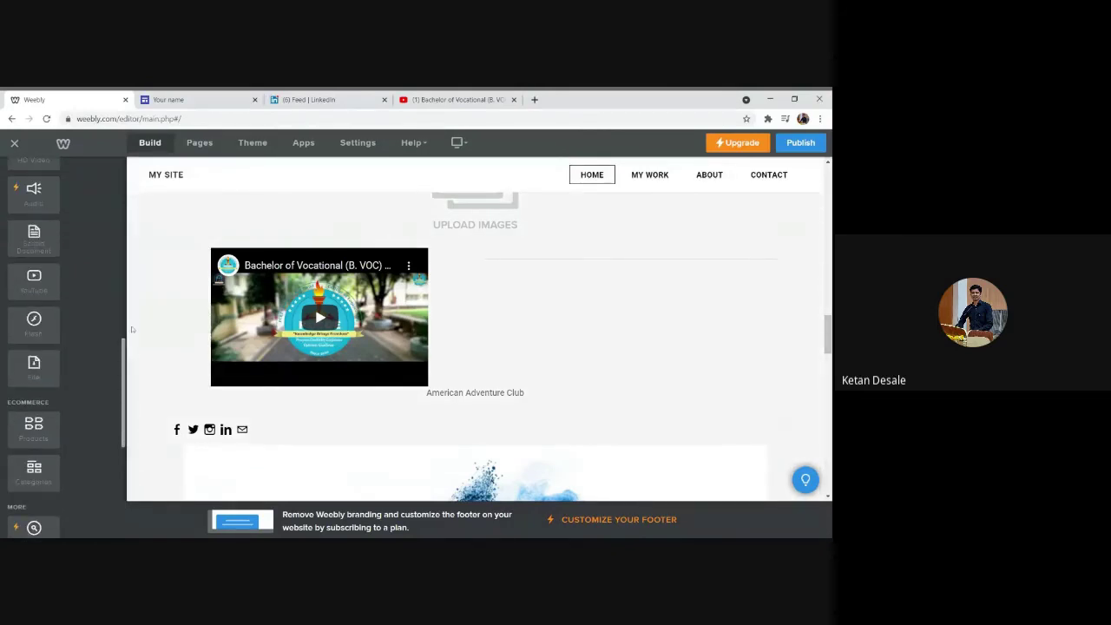
{"action": "scroll", "coordinate": [321, 365], "scroll_direction": "up", "scroll_amount": 5}
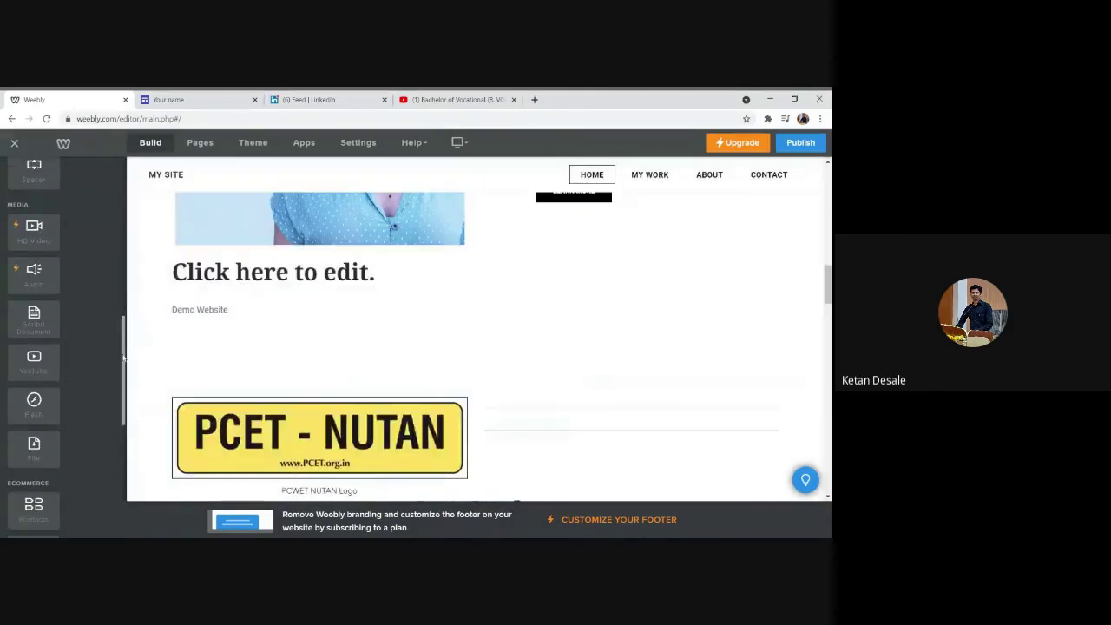
{"action": "left_click_drag", "start_coordinate": [33, 326], "coordinate": [509, 359]}
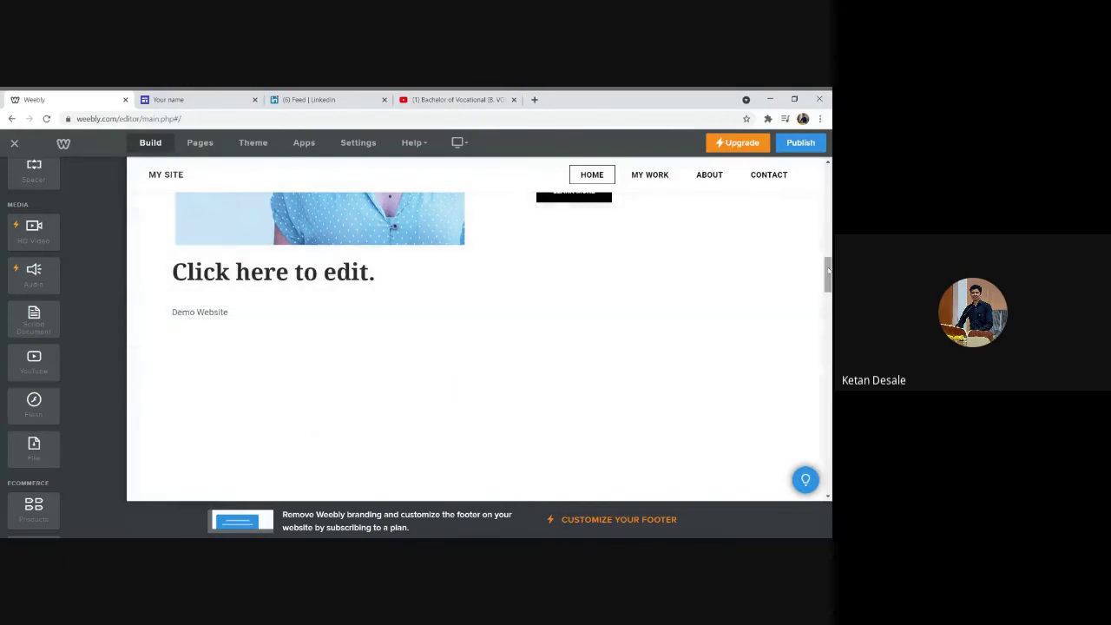
{"action": "scroll", "coordinate": [434, 361], "scroll_direction": "down", "scroll_amount": 2}
{"action": "scroll", "coordinate": [829, 294], "scroll_direction": "down", "scroll_amount": 1}
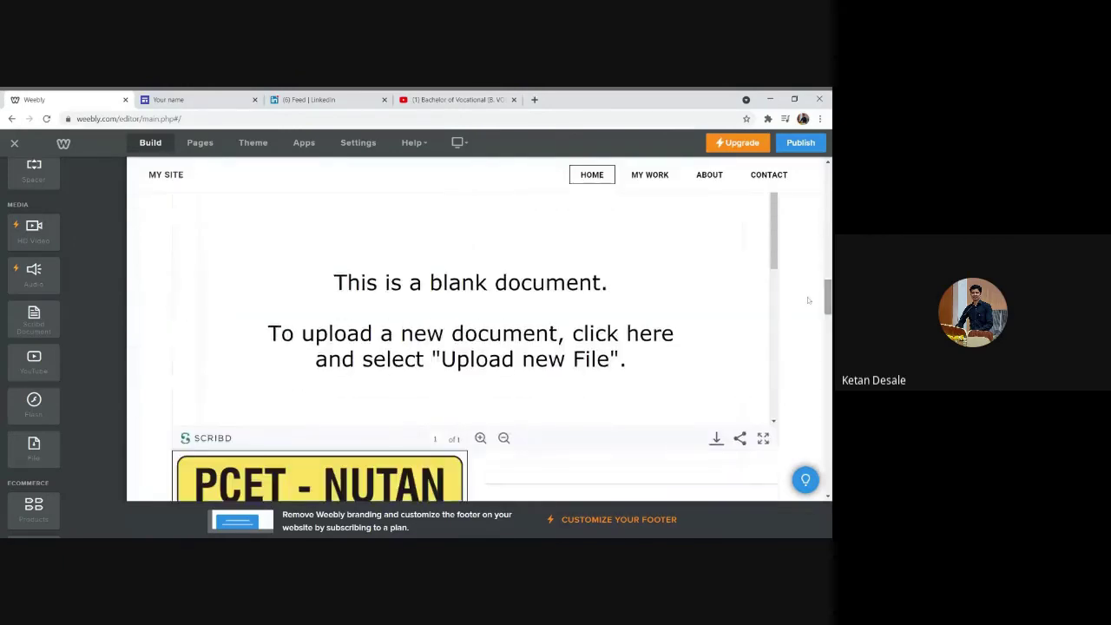
Step: Set the Scribd document's height to Medium, after trying the Small height
{"action": "left_click", "coordinate": [547, 321]}
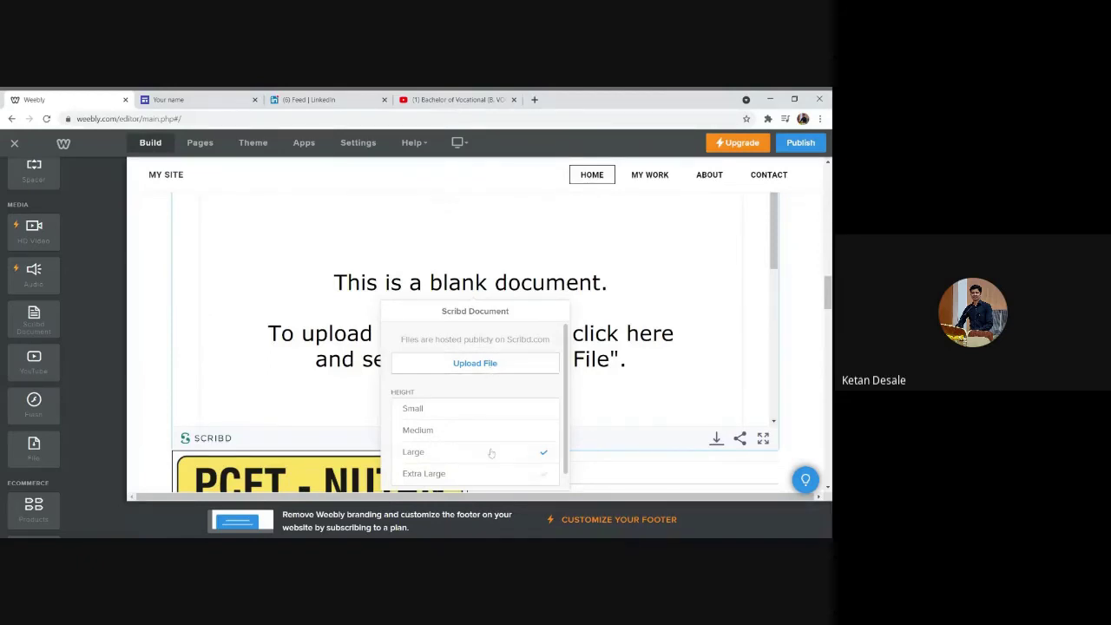
{"action": "left_click", "coordinate": [543, 408]}
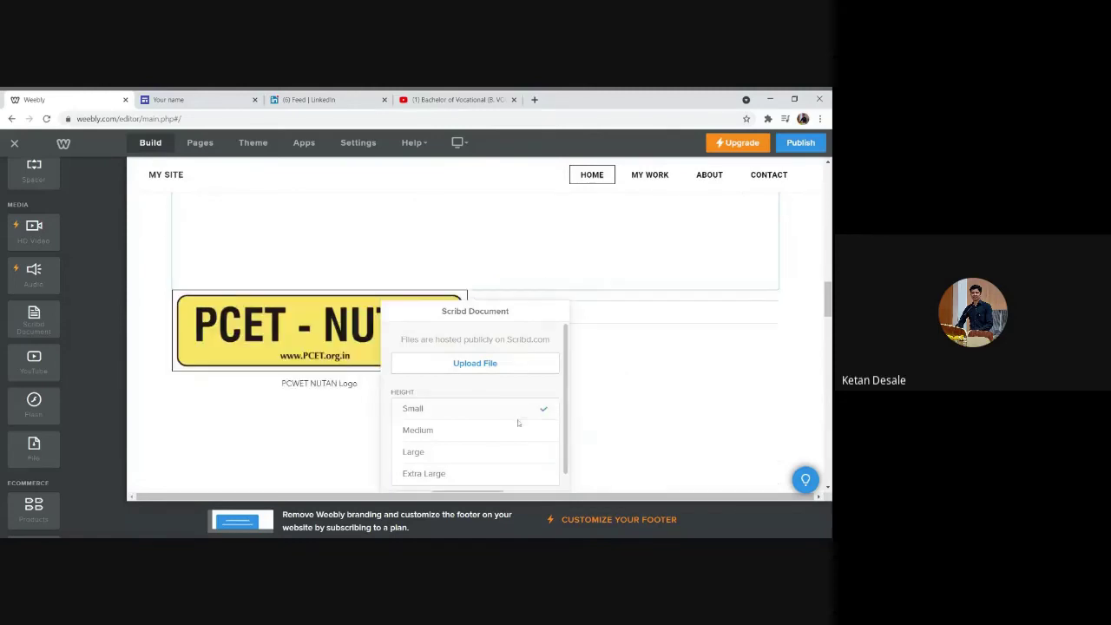
{"action": "left_click", "coordinate": [519, 432]}
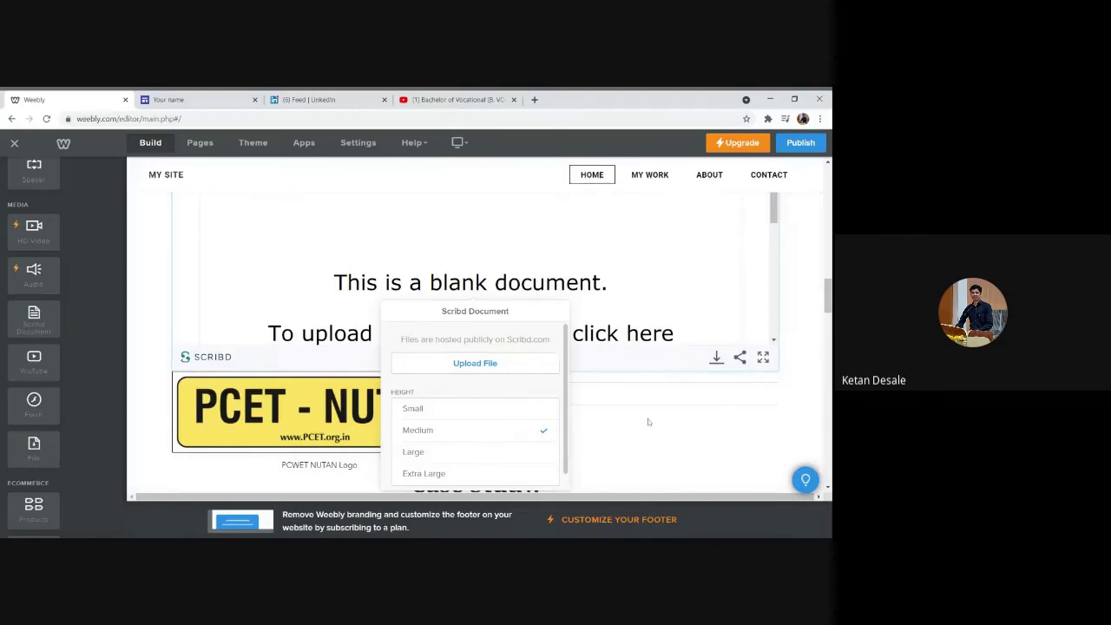
{"action": "left_click", "coordinate": [807, 278]}
{"action": "scroll", "coordinate": [774, 381], "scroll_direction": "up", "scroll_amount": 2}
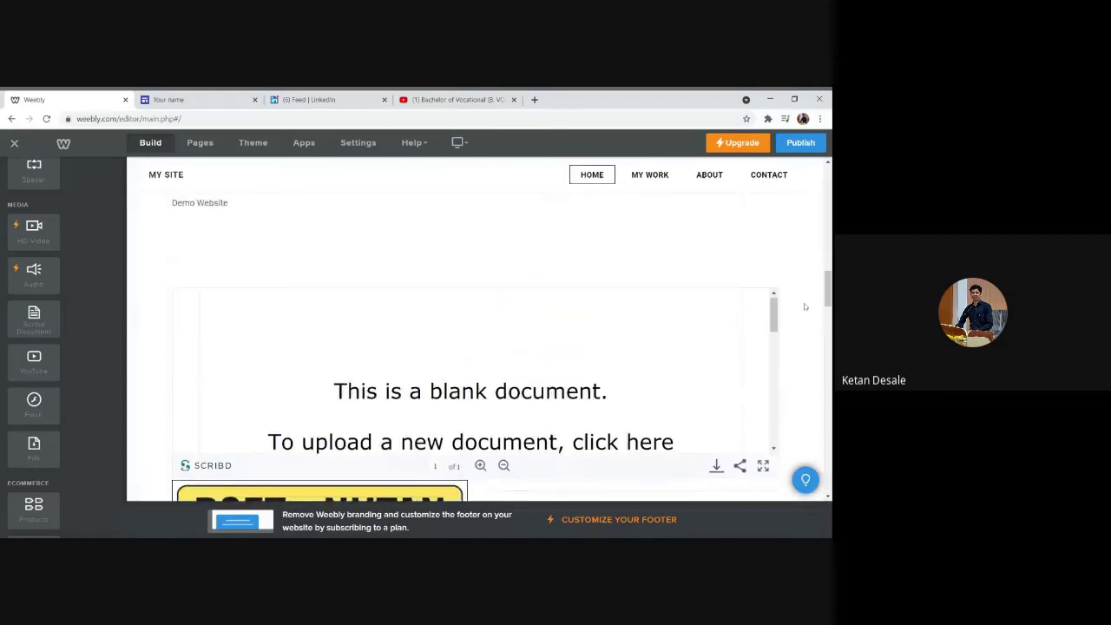
{"action": "left_click", "coordinate": [772, 420]}
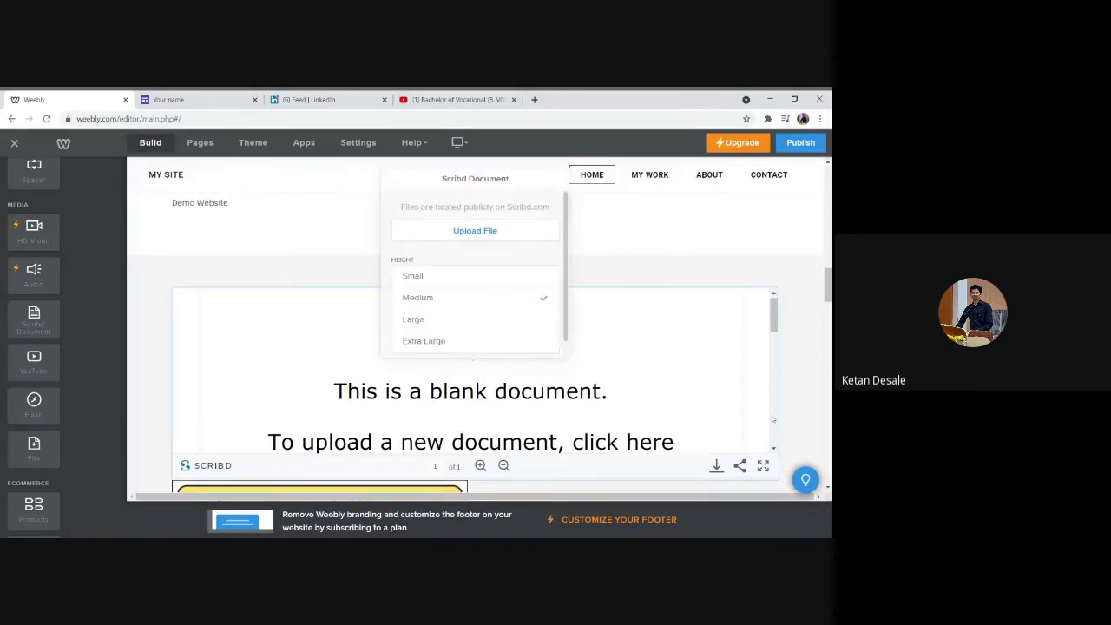
{"action": "left_click", "coordinate": [717, 376]}
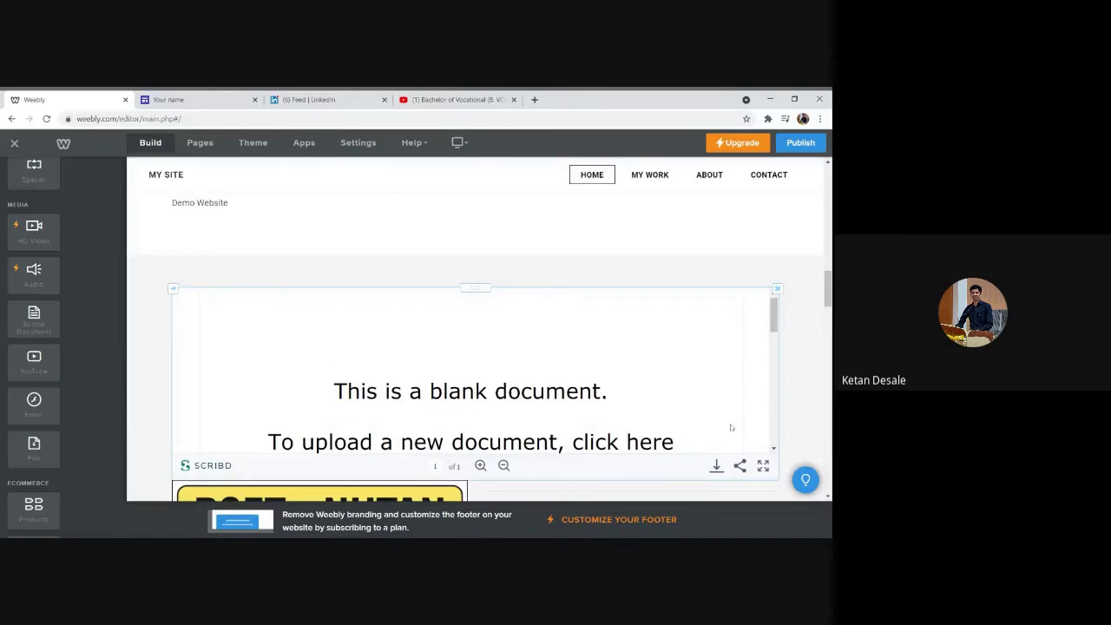
Step: Add a blog page to the site, keep the page name Blog, and finish its setup
{"action": "left_click", "coordinate": [209, 144]}
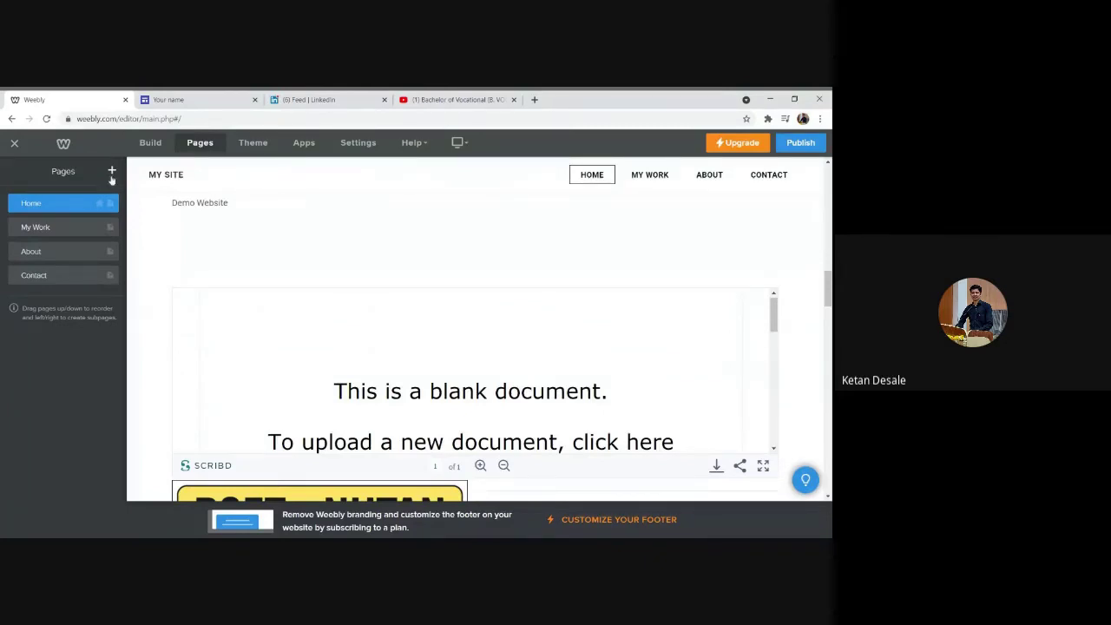
{"action": "left_click", "coordinate": [112, 174]}
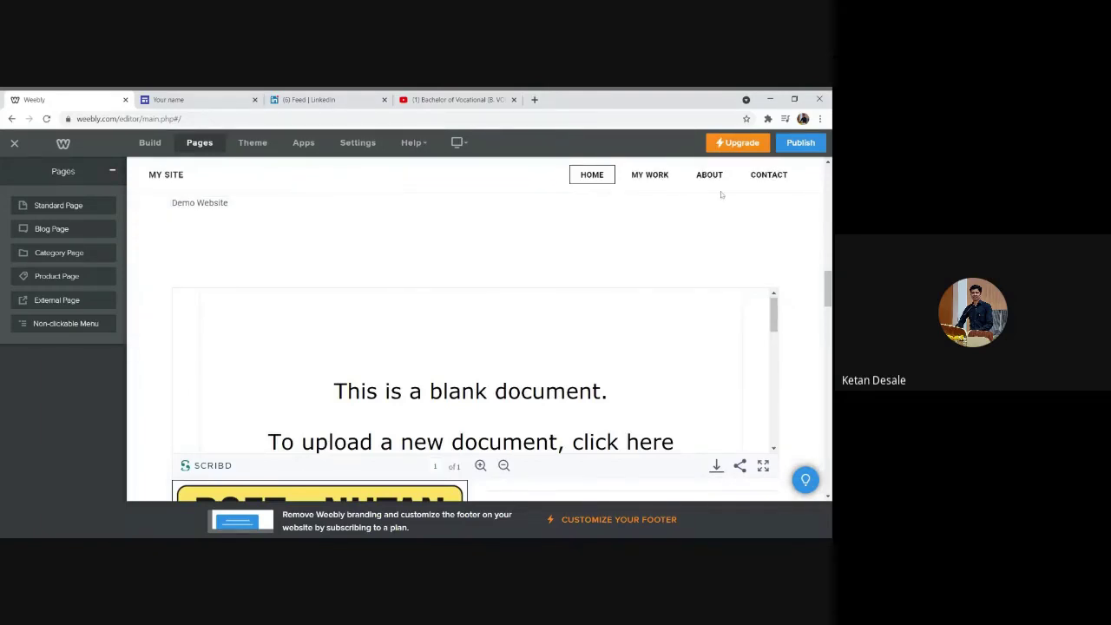
{"action": "left_click", "coordinate": [62, 231]}
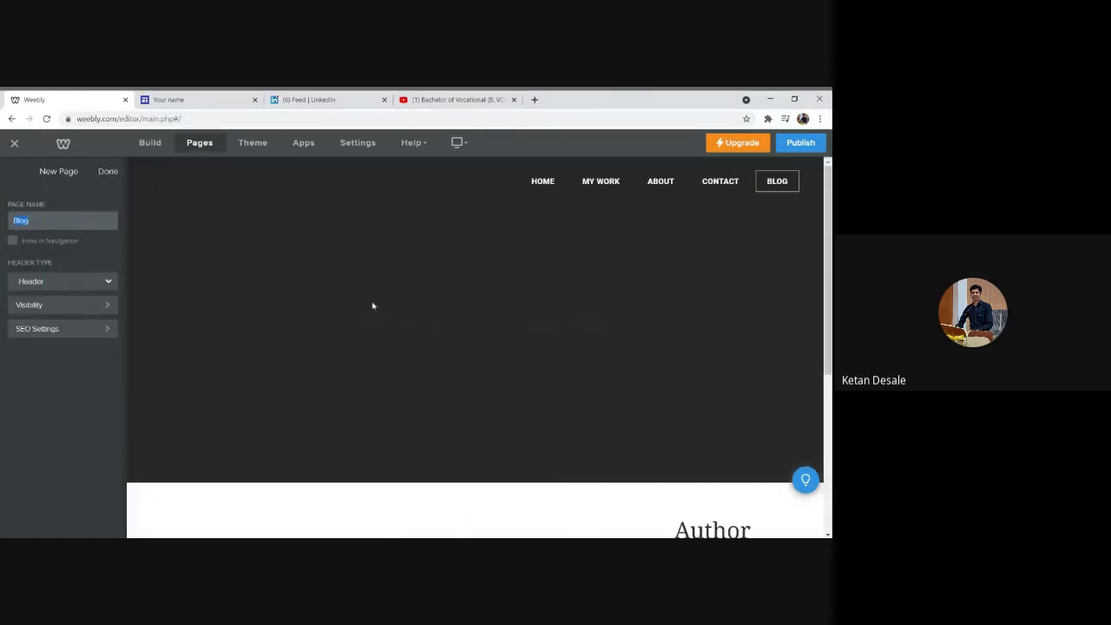
{"action": "scroll", "coordinate": [372, 305], "scroll_direction": "down", "scroll_amount": 2}
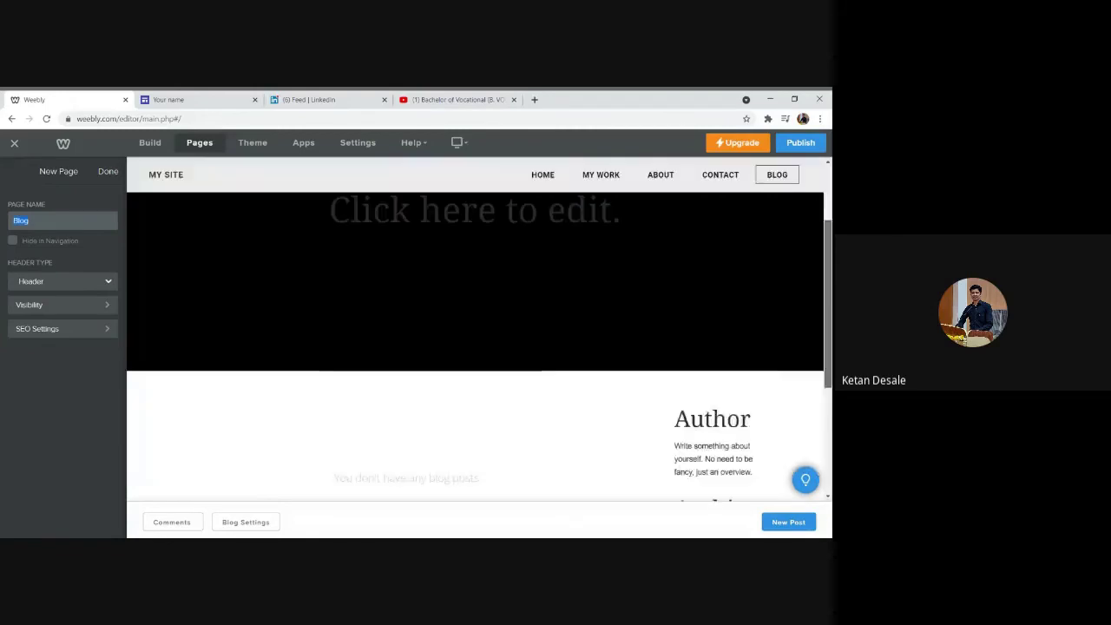
{"action": "scroll", "coordinate": [476, 330], "scroll_direction": "down", "scroll_amount": 5}
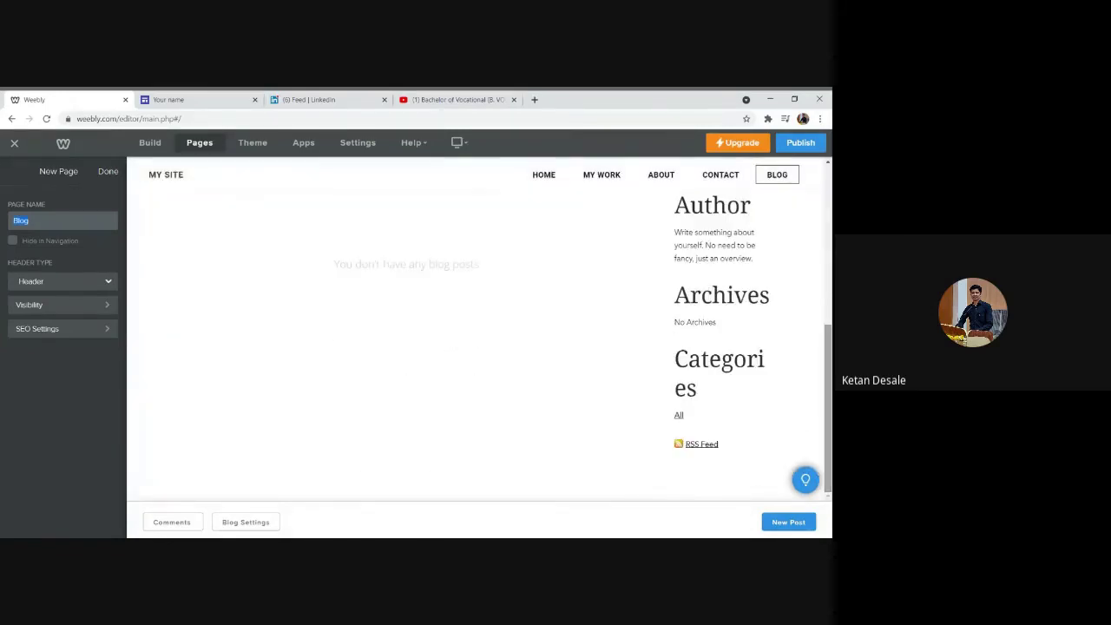
{"action": "left_click", "coordinate": [398, 264]}
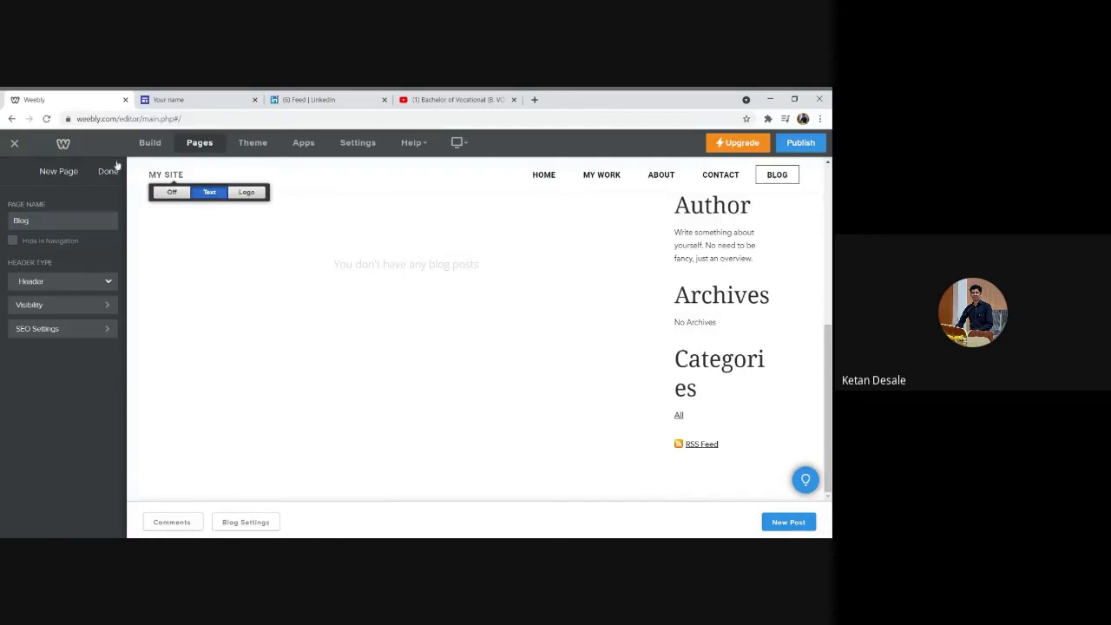
{"action": "left_click", "coordinate": [109, 173]}
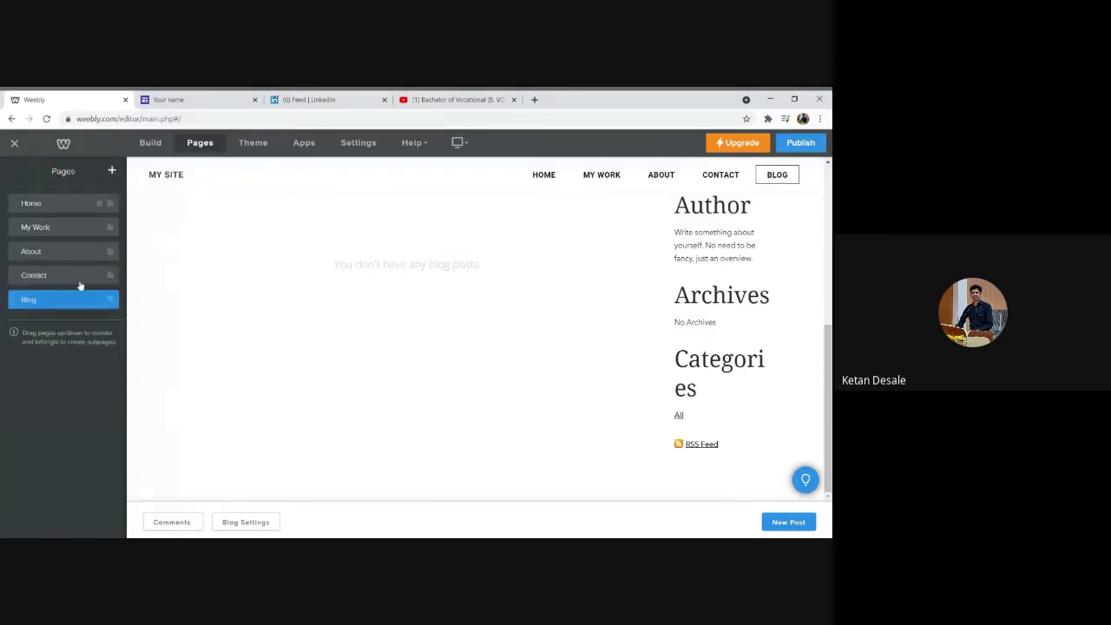
Step: Start a new post on the Blog page from the site's build view
{"action": "left_click", "coordinate": [150, 145]}
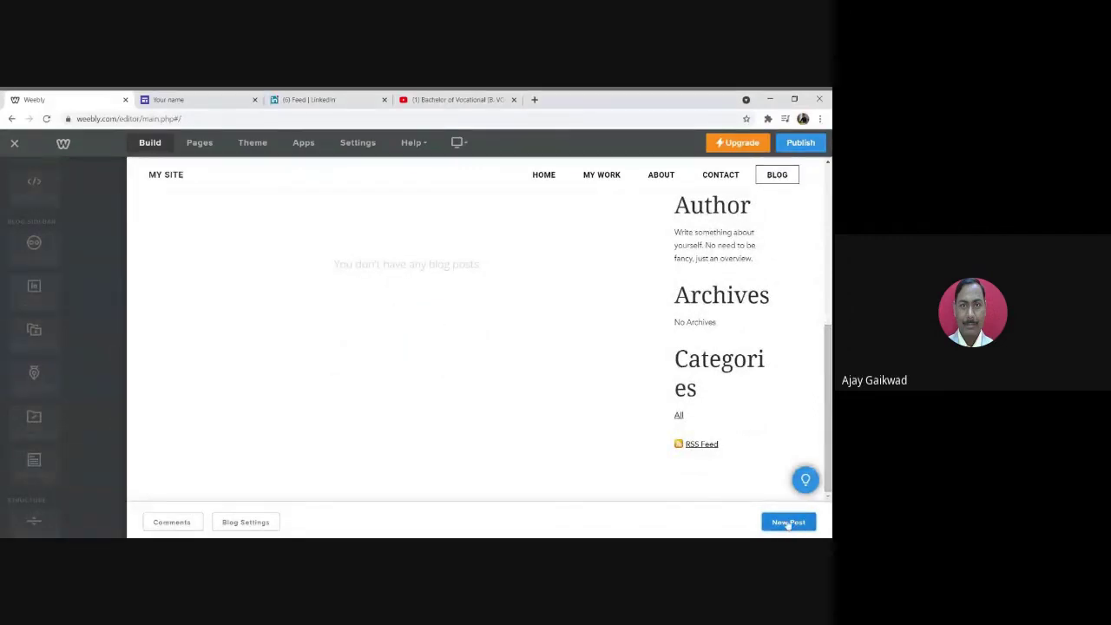
{"action": "left_click", "coordinate": [790, 525]}
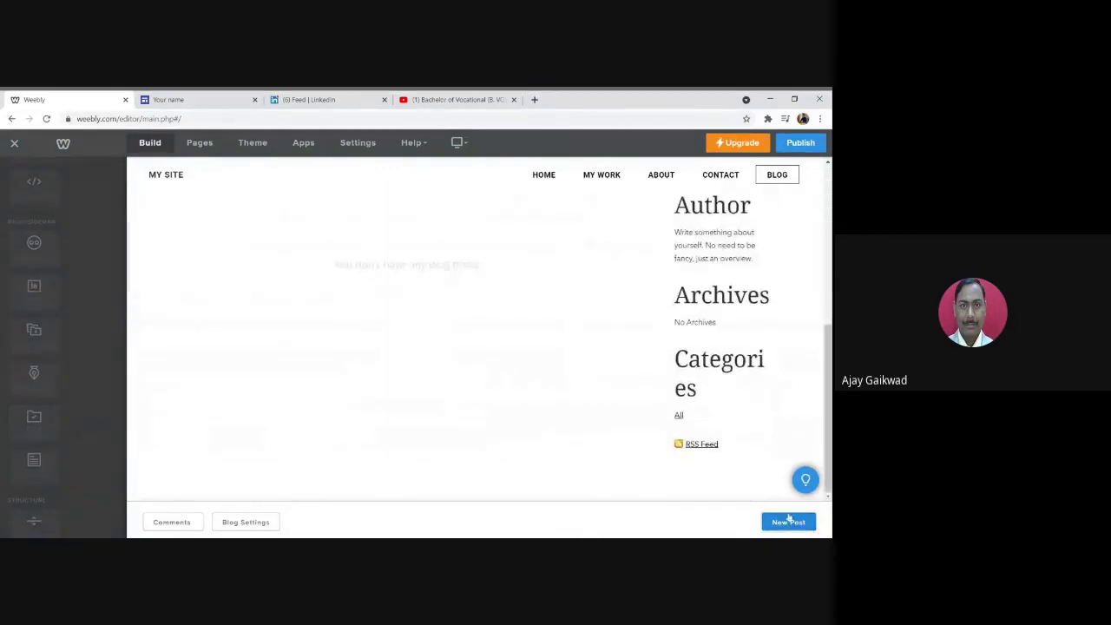
{"action": "left_click", "coordinate": [149, 143]}
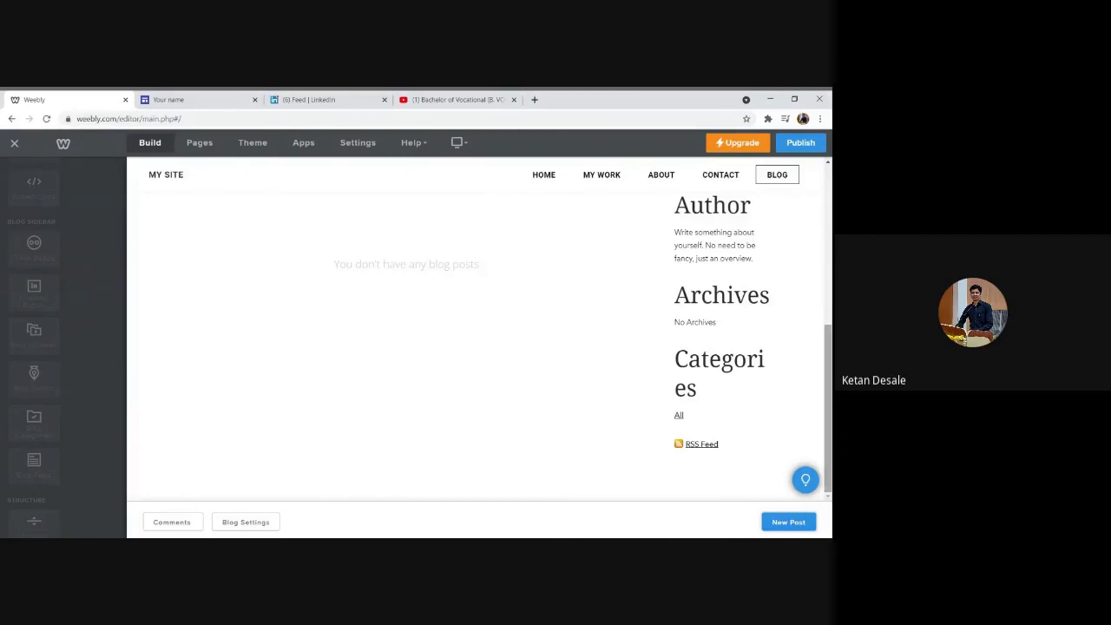
Step: Examine the blog settings, including the posts-per-page choices, the comment options and the spam protection choices
{"action": "left_click", "coordinate": [247, 522]}
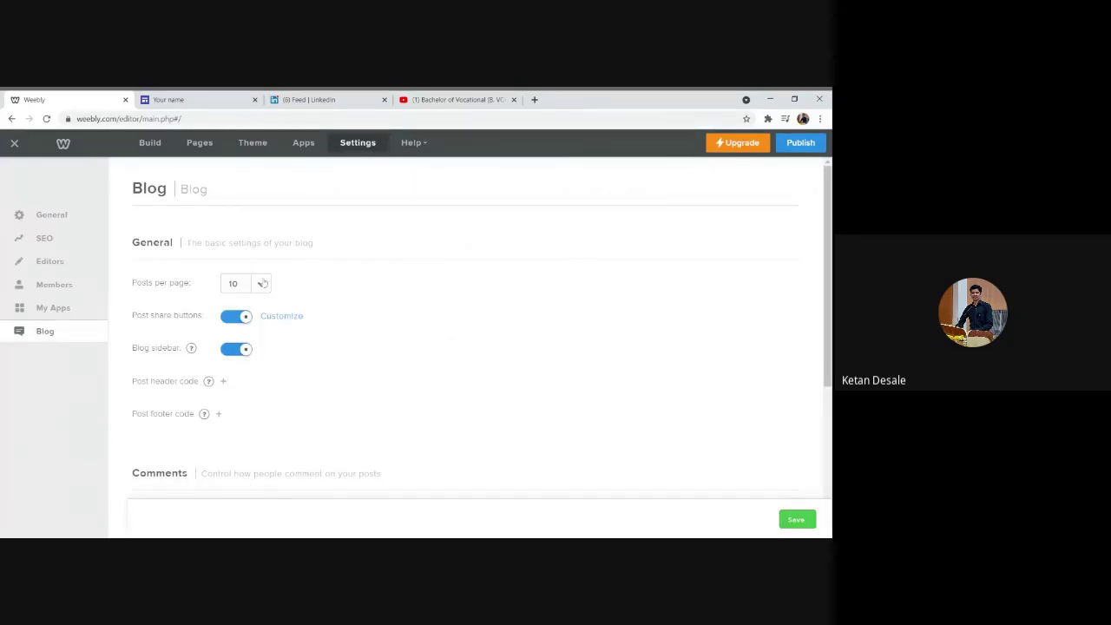
{"action": "left_click", "coordinate": [260, 283]}
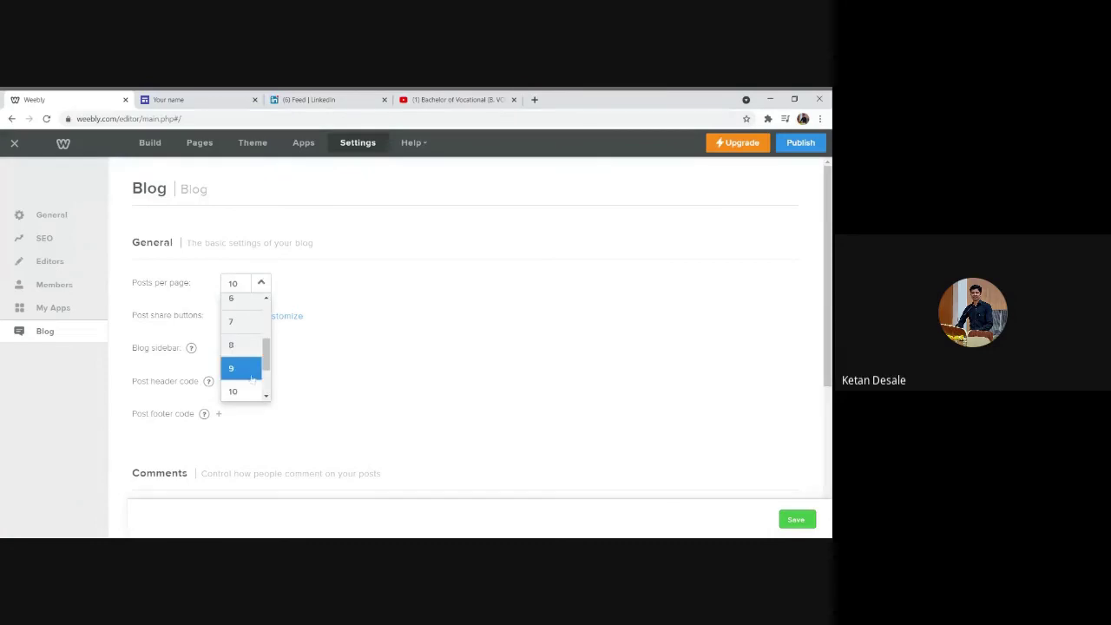
{"action": "left_click", "coordinate": [334, 290]}
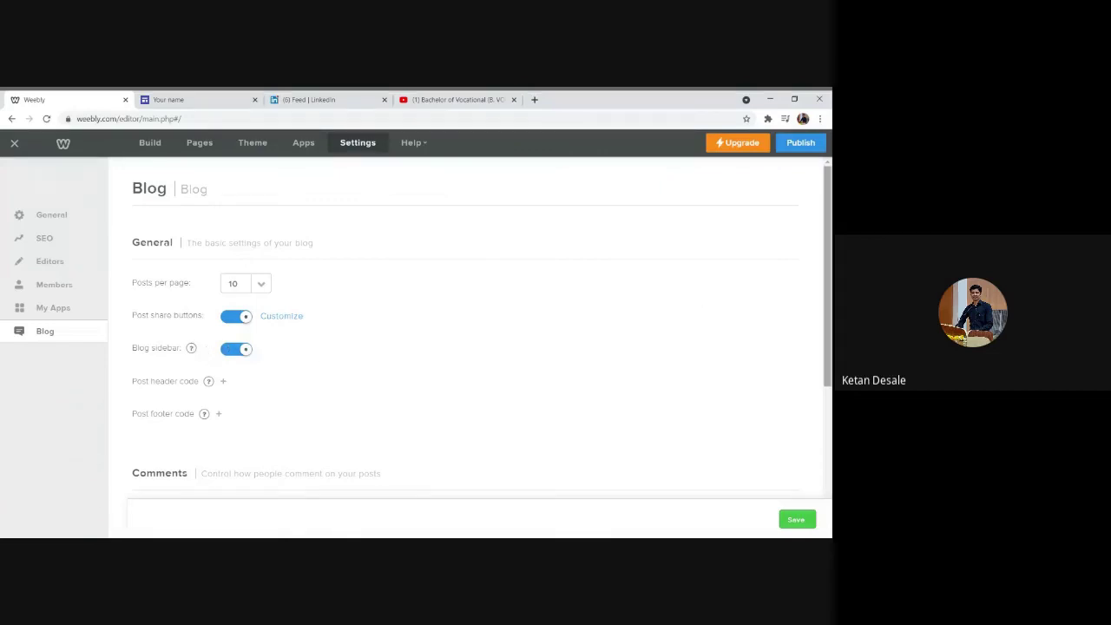
{"action": "scroll", "coordinate": [477, 330], "scroll_direction": "down", "scroll_amount": 4}
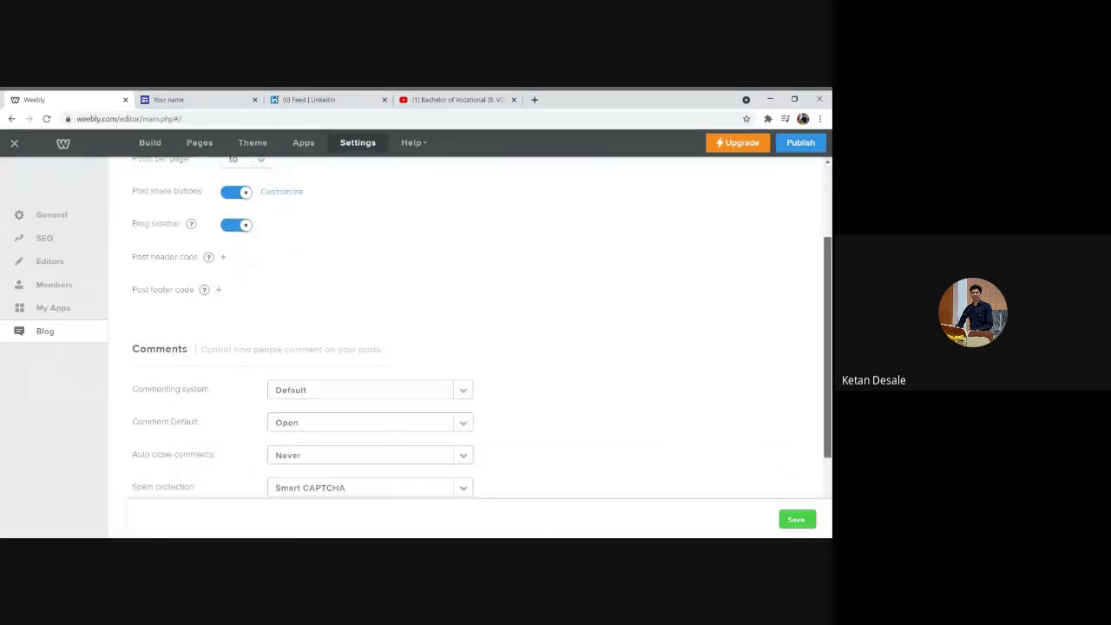
{"action": "scroll", "coordinate": [506, 340], "scroll_direction": "down", "scroll_amount": 1}
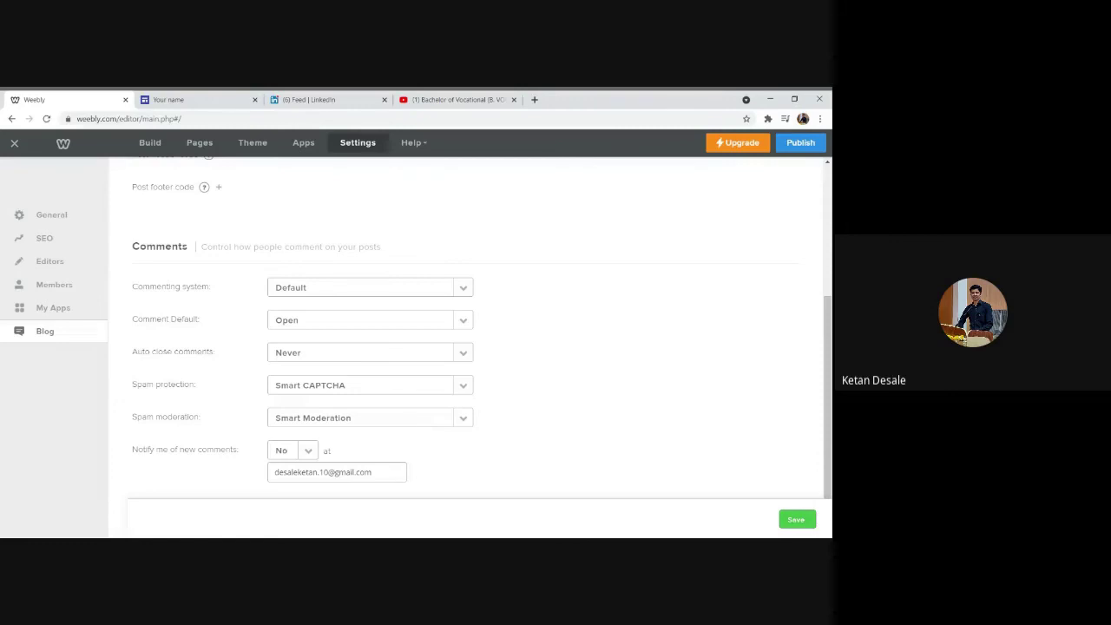
{"action": "left_click", "coordinate": [467, 386]}
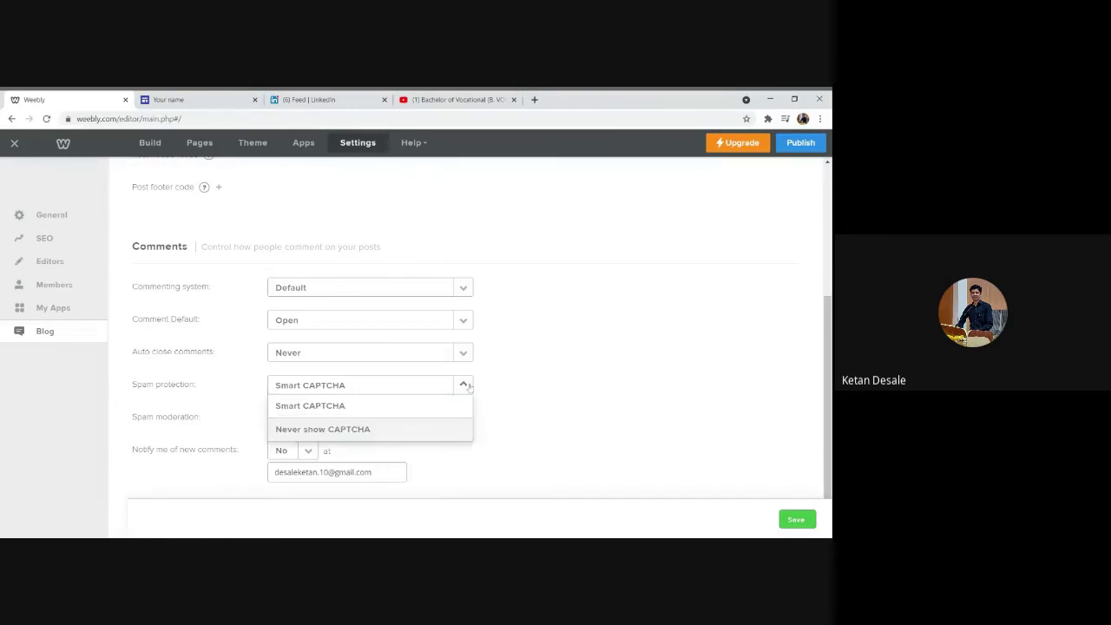
{"action": "left_click", "coordinate": [565, 398]}
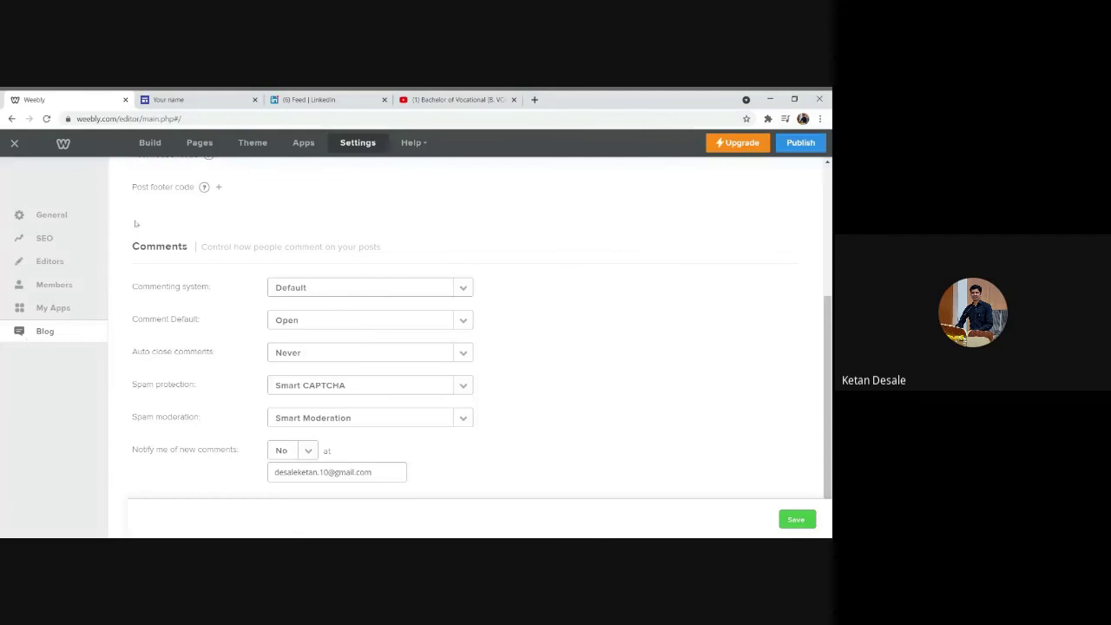
Step: Keep the pending blog post, save the blog settings, and save the post as a draft
{"action": "left_click", "coordinate": [199, 146]}
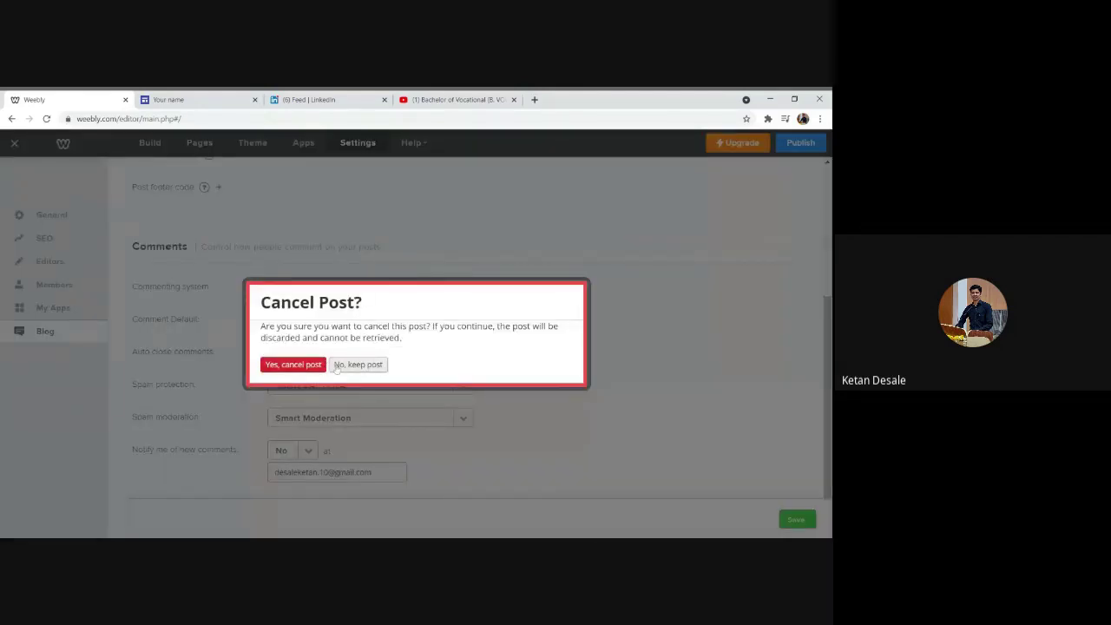
{"action": "left_click", "coordinate": [341, 366]}
{"action": "left_click", "coordinate": [795, 520]}
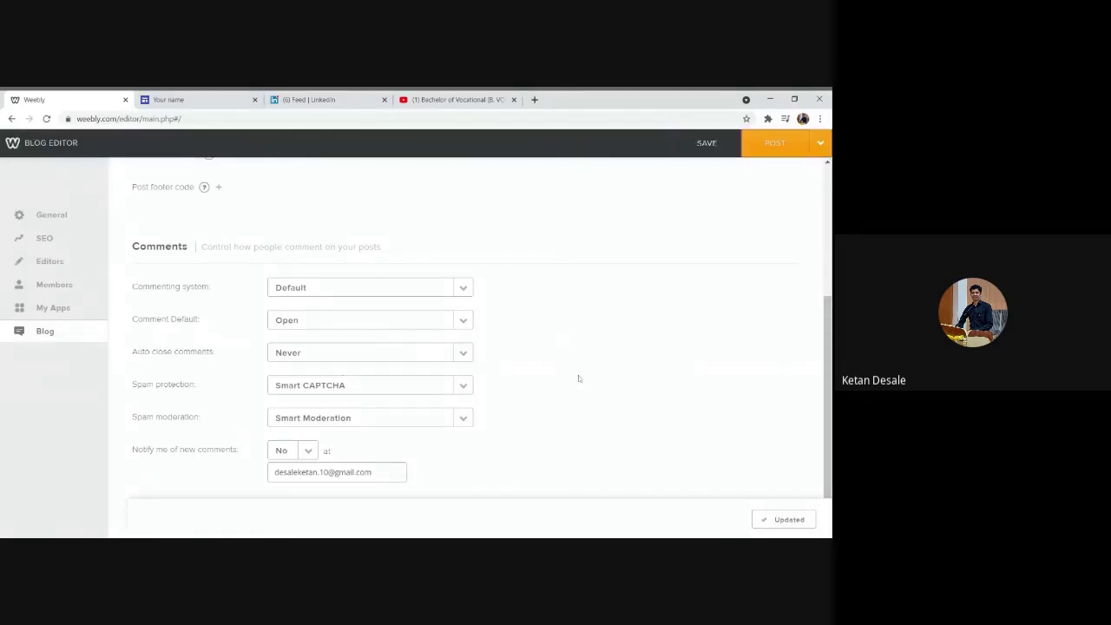
{"action": "left_click", "coordinate": [829, 252]}
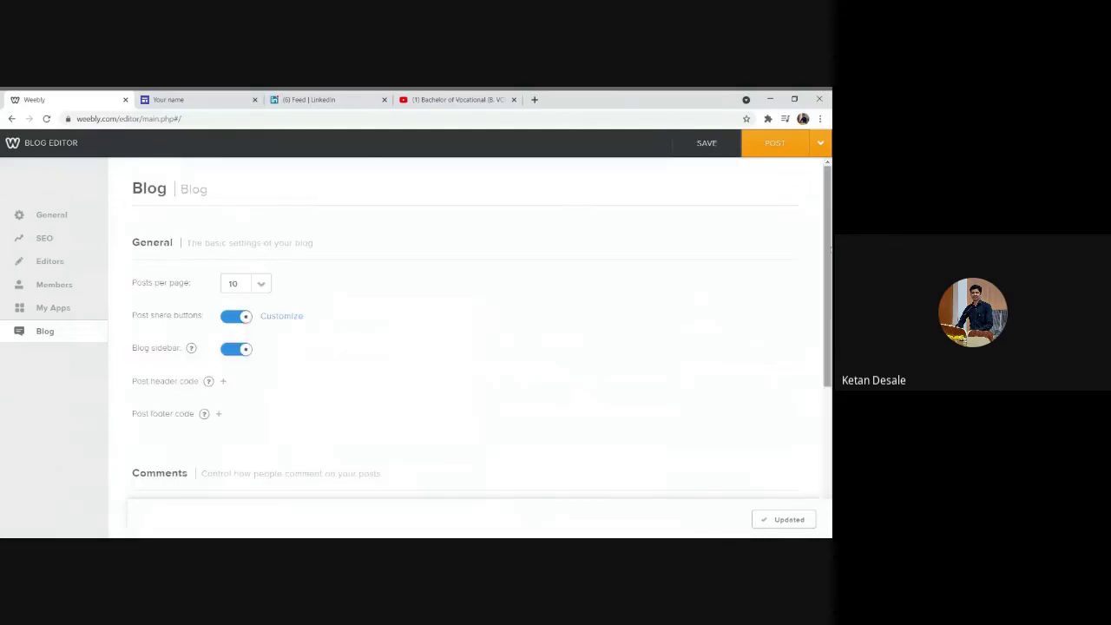
{"action": "left_click", "coordinate": [705, 144]}
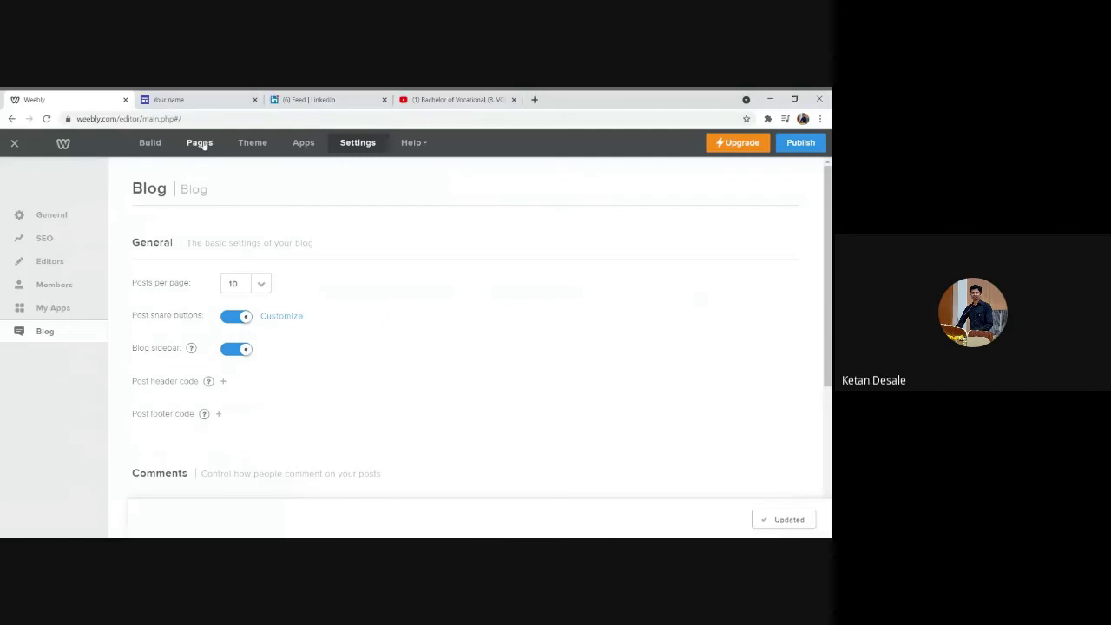
Step: Start another new post on the Blog page and title it "Demo BLog"
{"action": "left_click", "coordinate": [206, 142]}
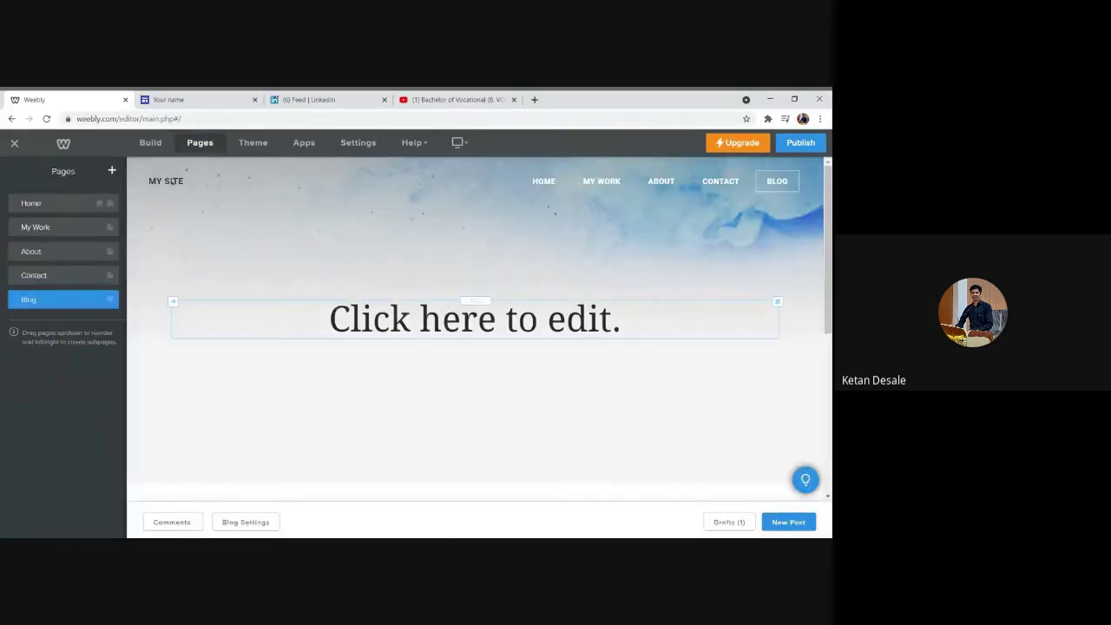
{"action": "left_click", "coordinate": [825, 490]}
{"action": "left_click", "coordinate": [790, 522]}
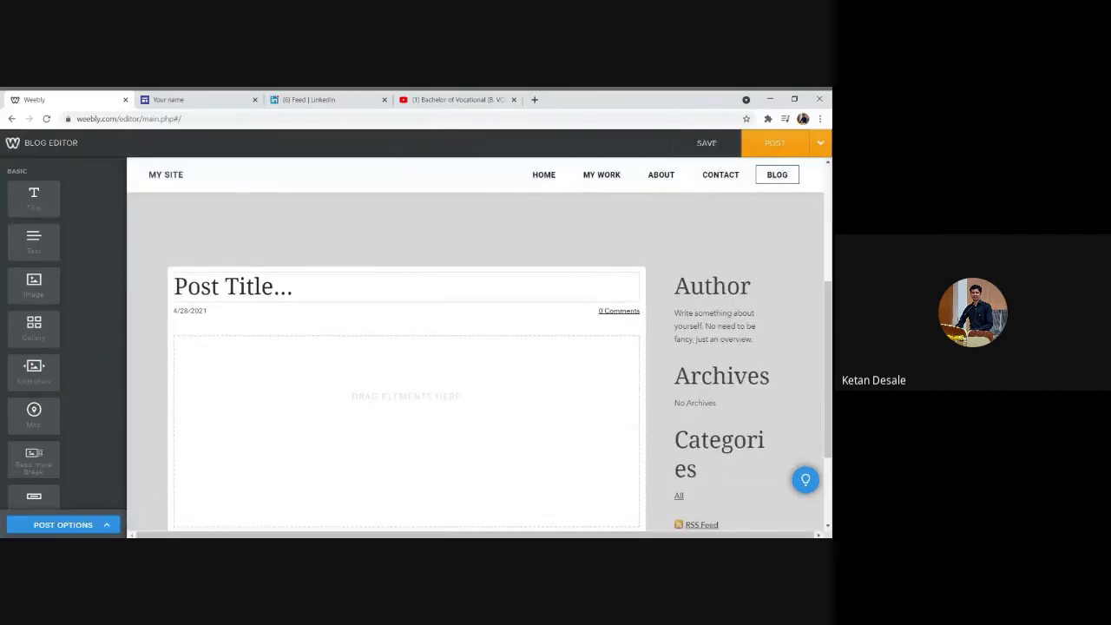
{"action": "scroll", "coordinate": [818, 389], "scroll_direction": "down", "scroll_amount": 1}
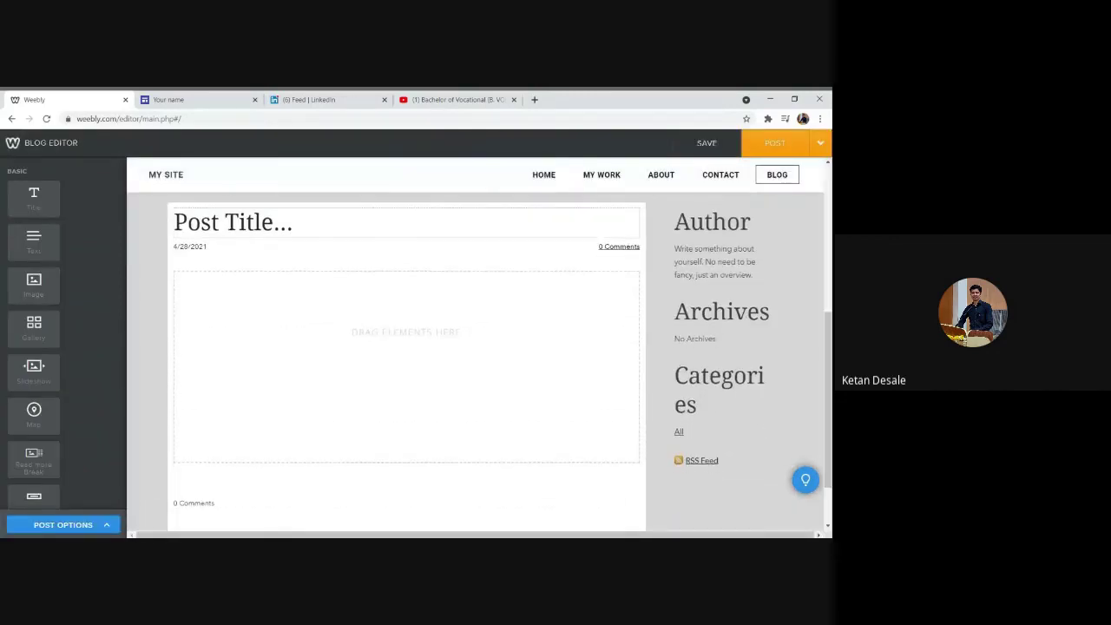
{"action": "left_click", "coordinate": [232, 223]}
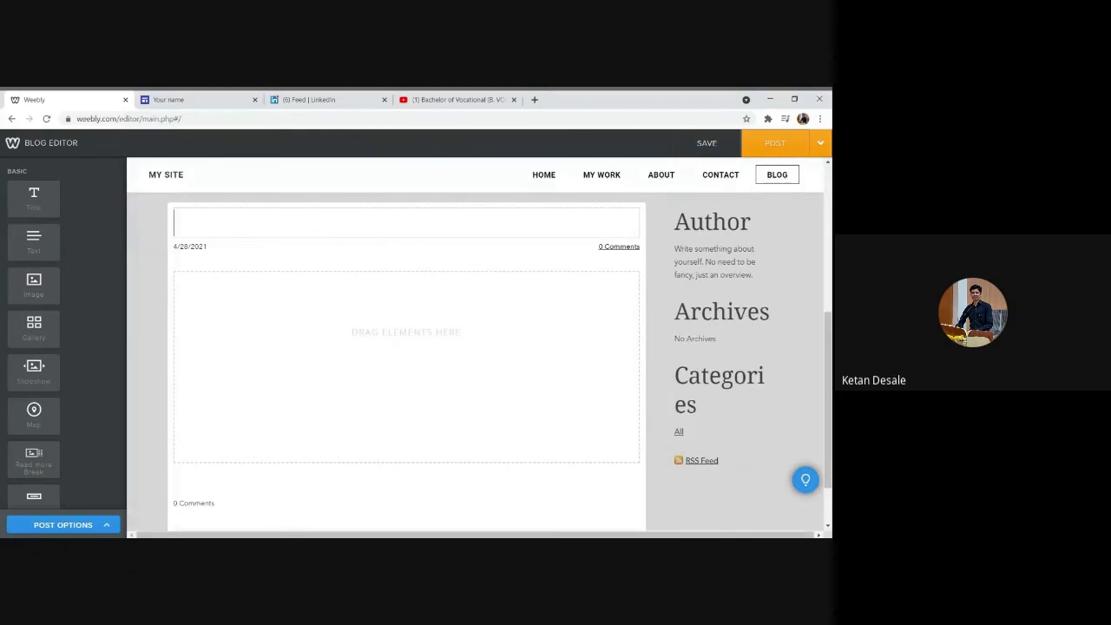
{"action": "left_click", "coordinate": [384, 340]}
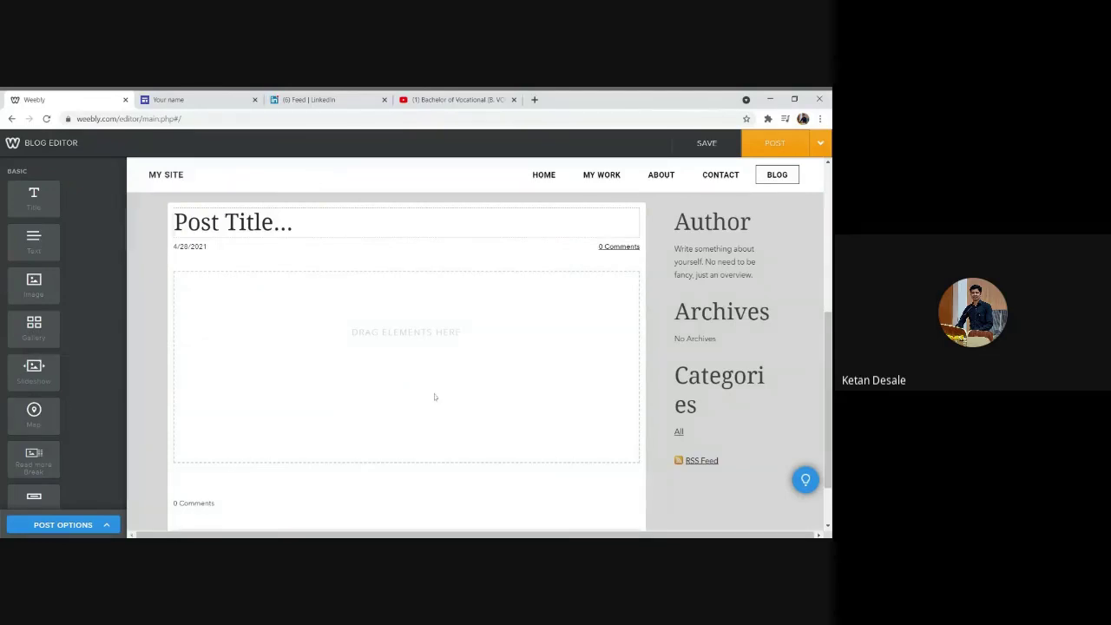
{"action": "scroll", "coordinate": [435, 397], "scroll_direction": "down", "scroll_amount": 1}
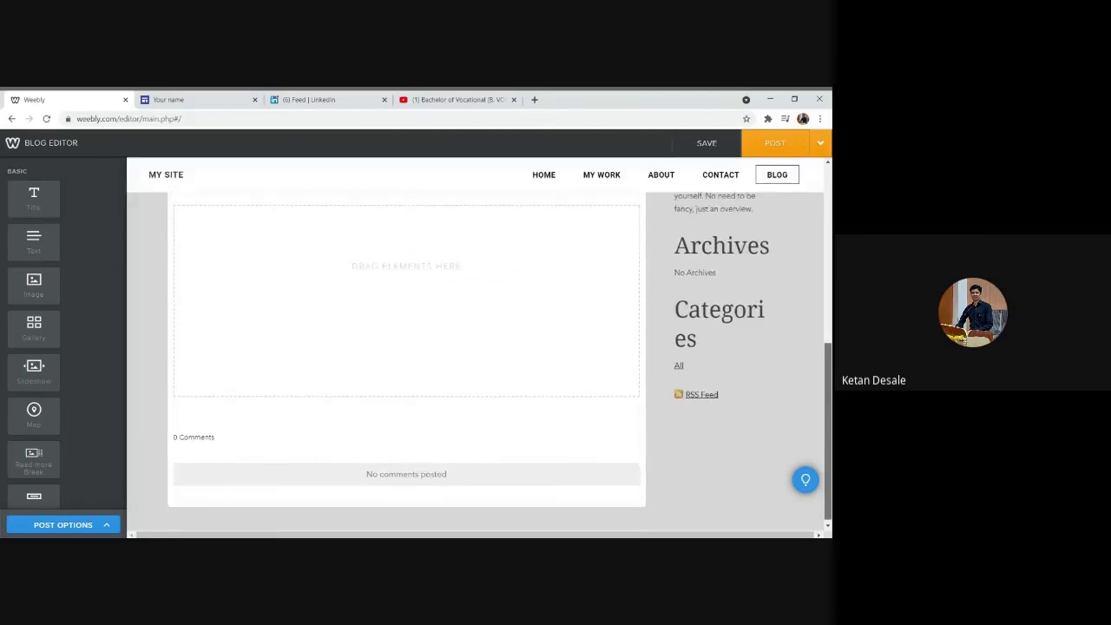
{"action": "scroll", "coordinate": [807, 361], "scroll_direction": "up", "scroll_amount": 1}
{"action": "left_click", "coordinate": [233, 231]}
{"action": "type", "text": "Dem"}
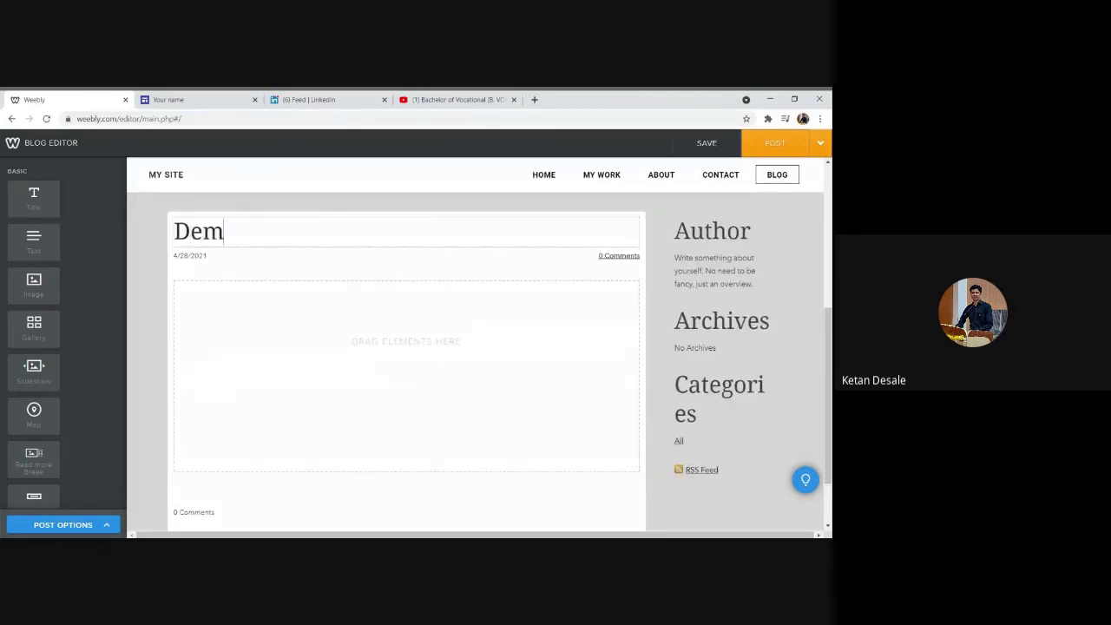
{"action": "type", "text": "o BLog"}
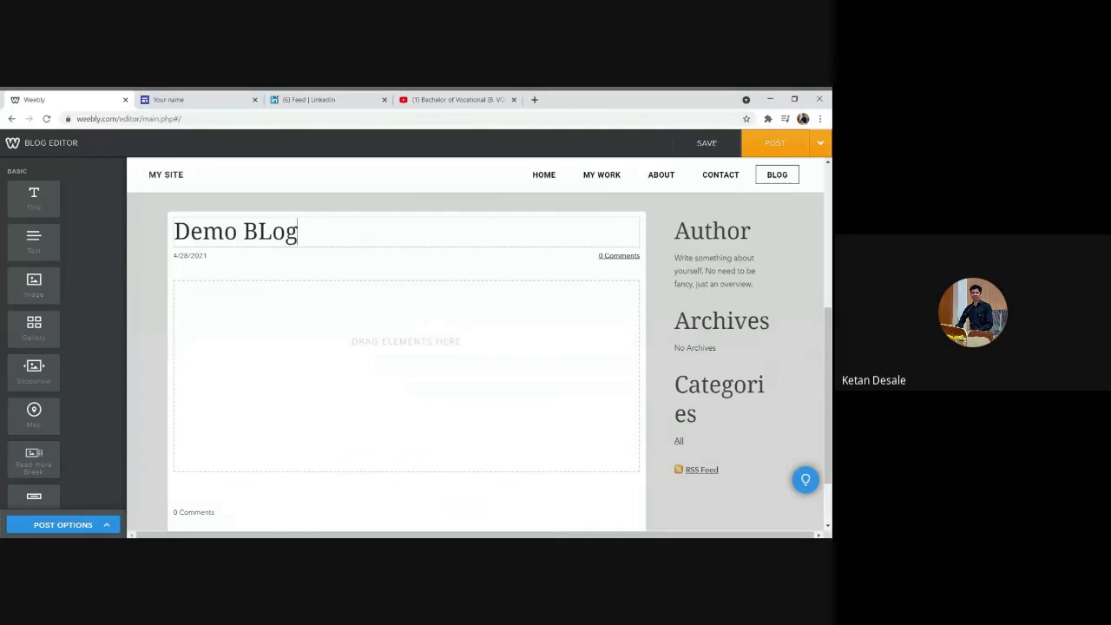
Step: Correct the capitalisation of the post title so it reads "Demo Blog"
{"action": "key", "text": "BackSpace"}
{"action": "key", "text": "BackSpace"}
{"action": "key", "text": "BackSpace"}
{"action": "type", "text": "log"}
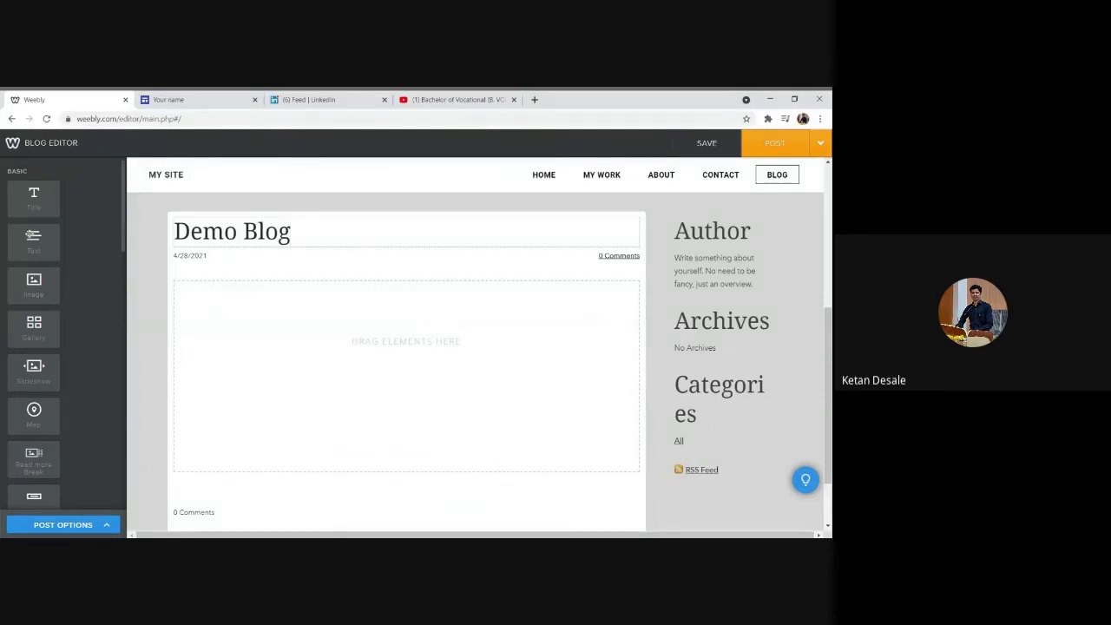
Step: Add a text element to the post body containing "This is my first blog"
{"action": "left_click_drag", "start_coordinate": [34, 240], "coordinate": [397, 385]}
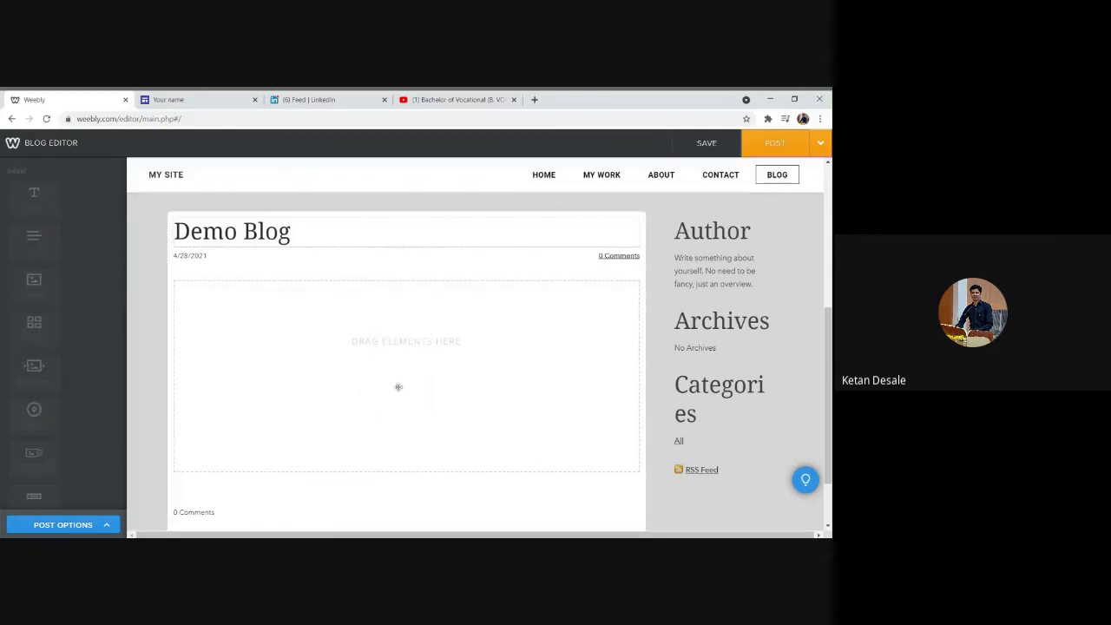
{"action": "left_click", "coordinate": [206, 286]}
{"action": "type", "text": "Th"}
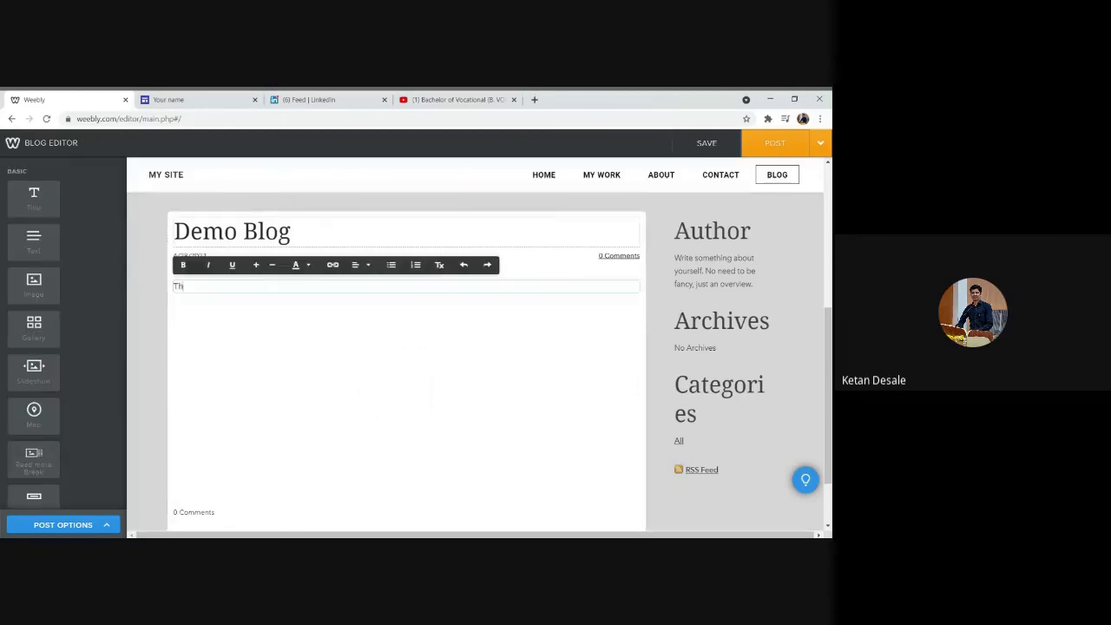
{"action": "type", "text": "is is my f"}
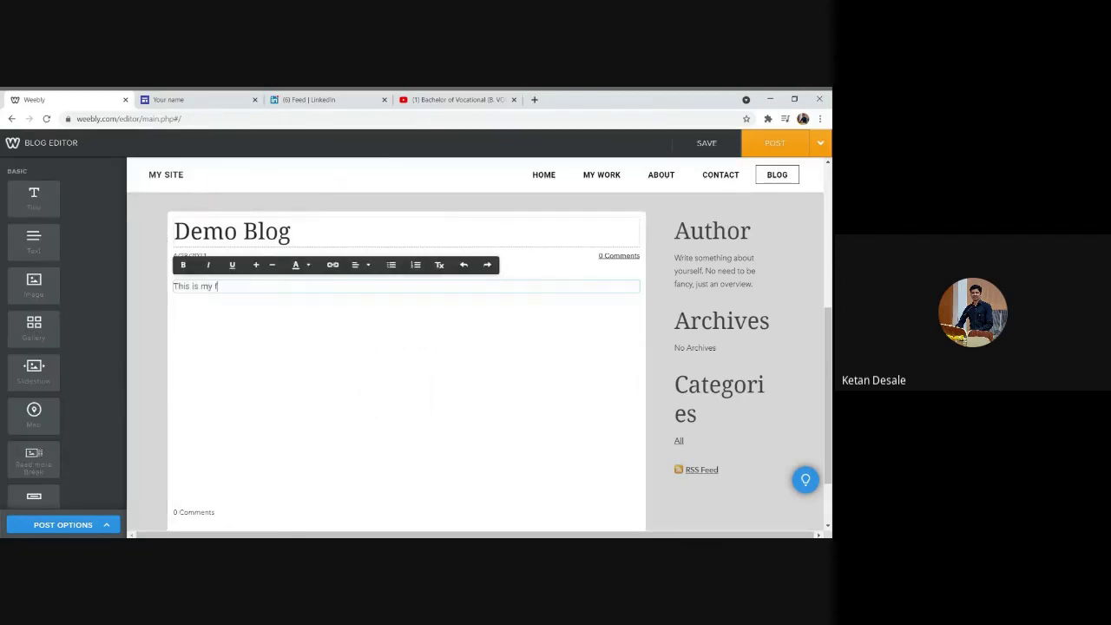
{"action": "type", "text": "irst blog"}
Step: Post the Demo Blog entry, dismiss the notice, and review the entry on the Blog page
{"action": "left_click", "coordinate": [787, 146]}
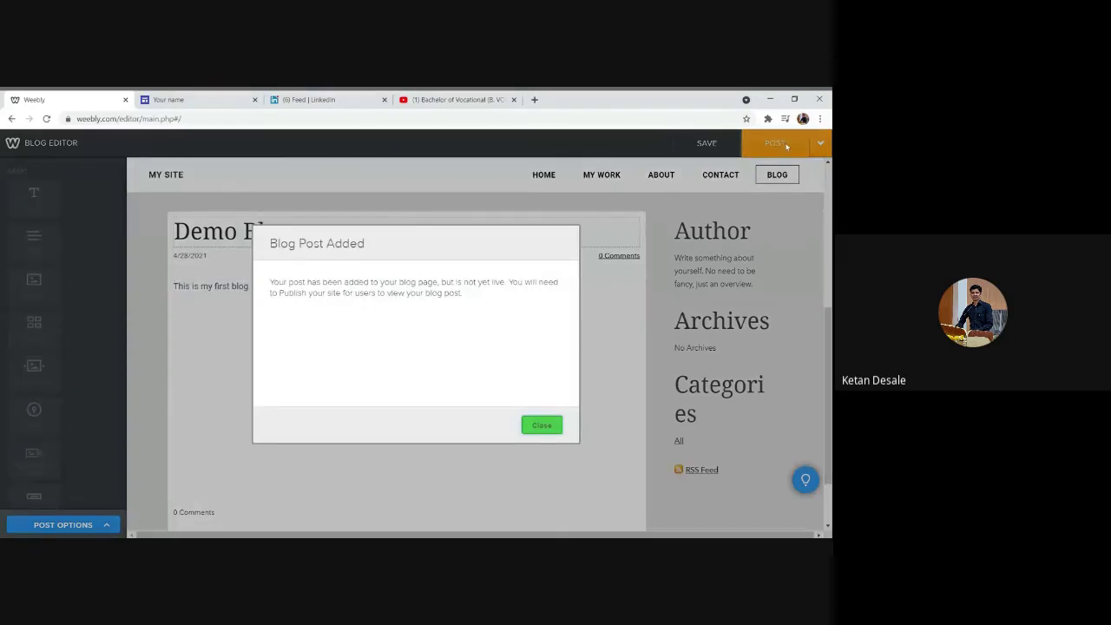
{"action": "left_click", "coordinate": [542, 425]}
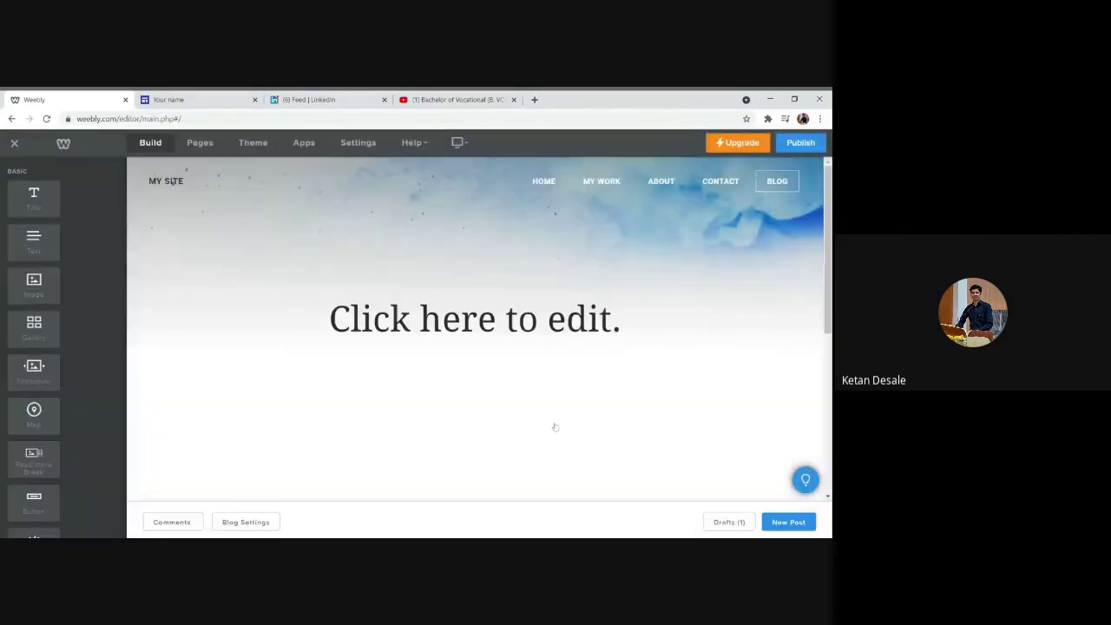
{"action": "scroll", "coordinate": [280, 392], "scroll_direction": "down", "scroll_amount": 5}
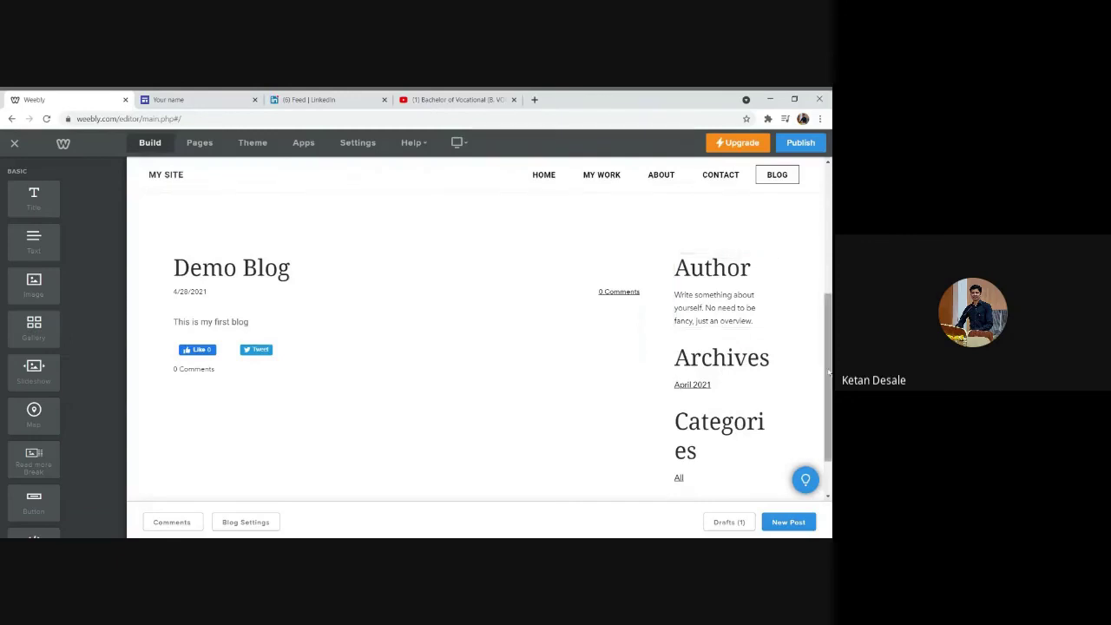
{"action": "scroll", "coordinate": [477, 348], "scroll_direction": "down", "scroll_amount": 1}
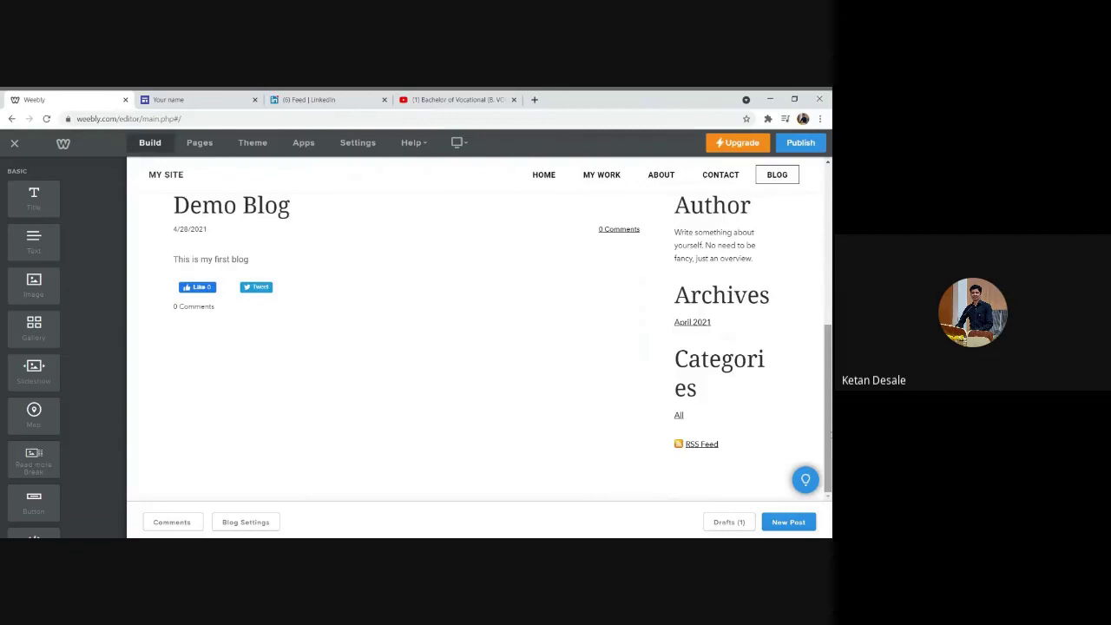
{"action": "scroll", "coordinate": [478, 347], "scroll_direction": "up", "scroll_amount": 3}
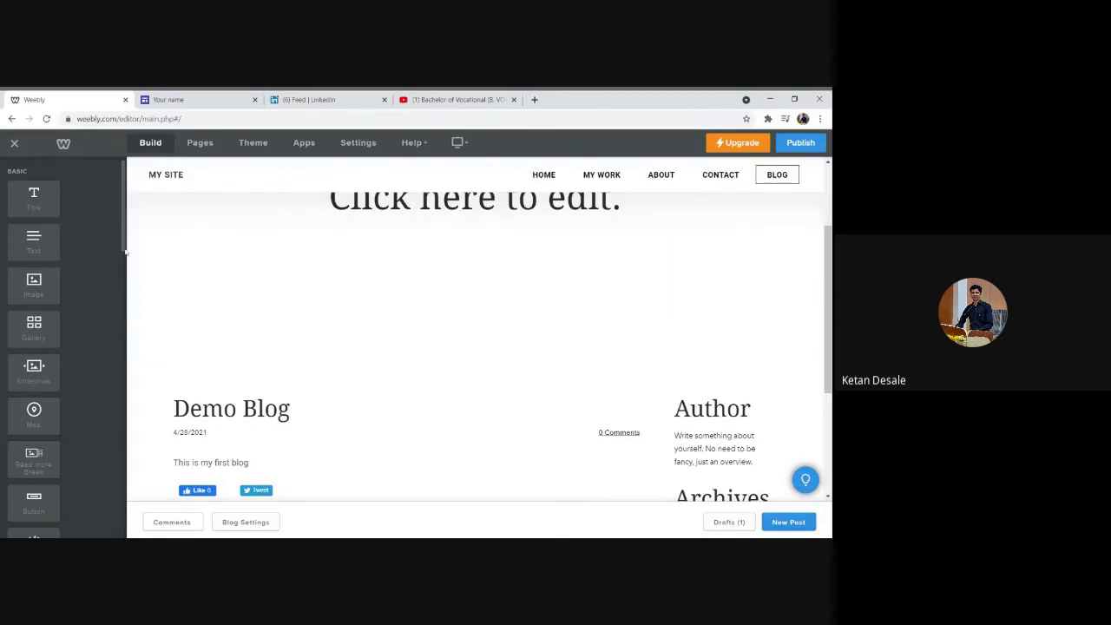
Step: Try to add a Read More Break to the Demo Blog entry from the Blog page's build view
{"action": "left_click_drag", "start_coordinate": [126, 251], "coordinate": [127, 322]}
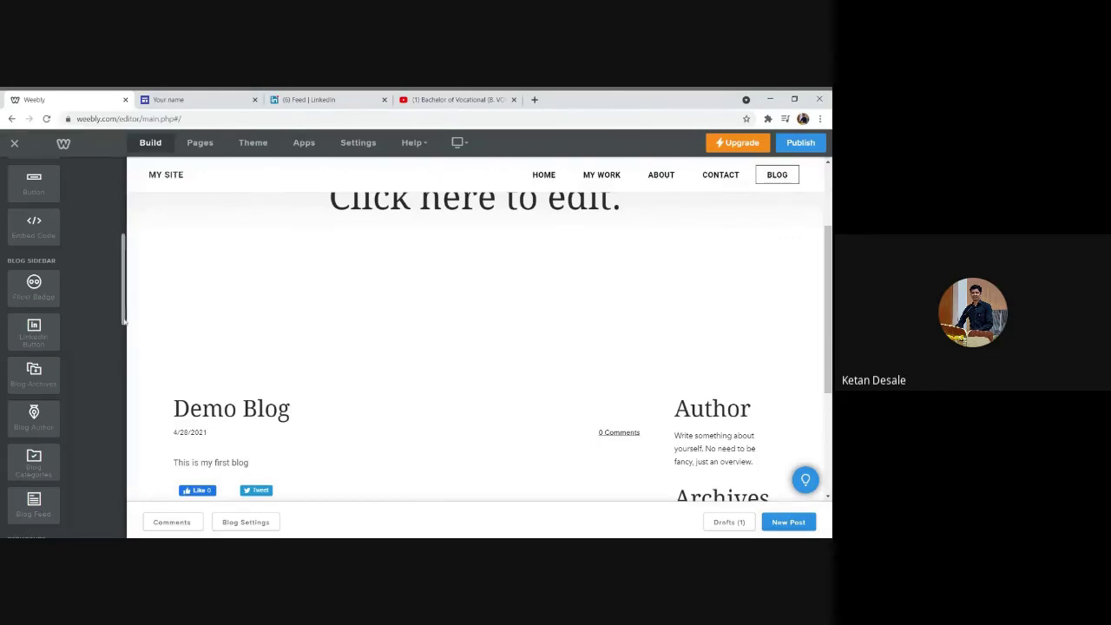
{"action": "left_click_drag", "start_coordinate": [126, 323], "coordinate": [124, 301]}
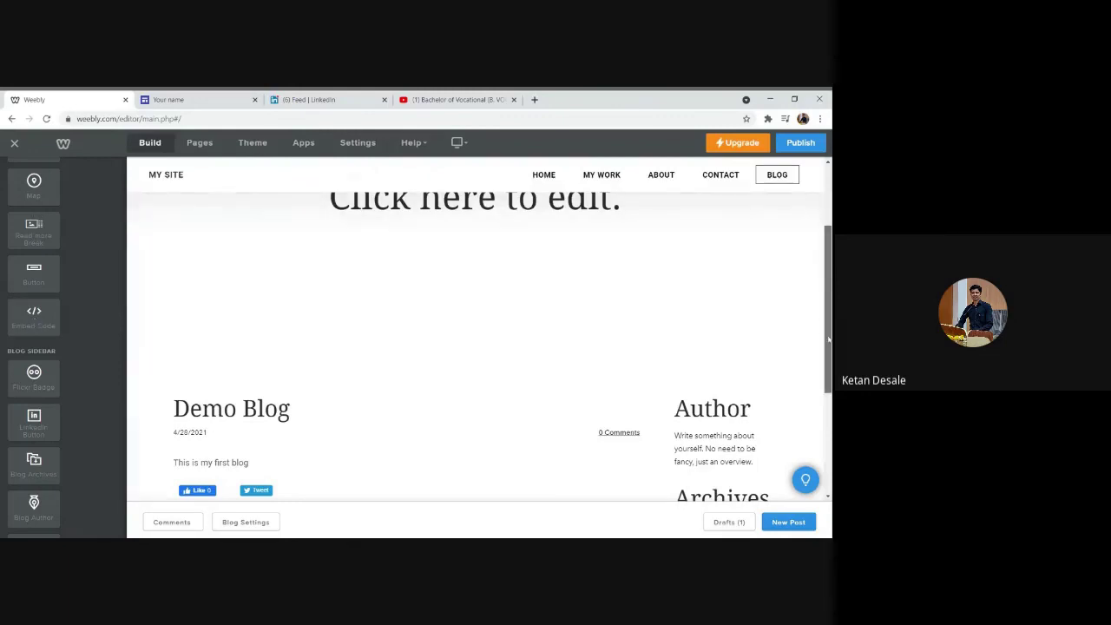
{"action": "scroll", "coordinate": [829, 340], "scroll_direction": "down", "scroll_amount": 2}
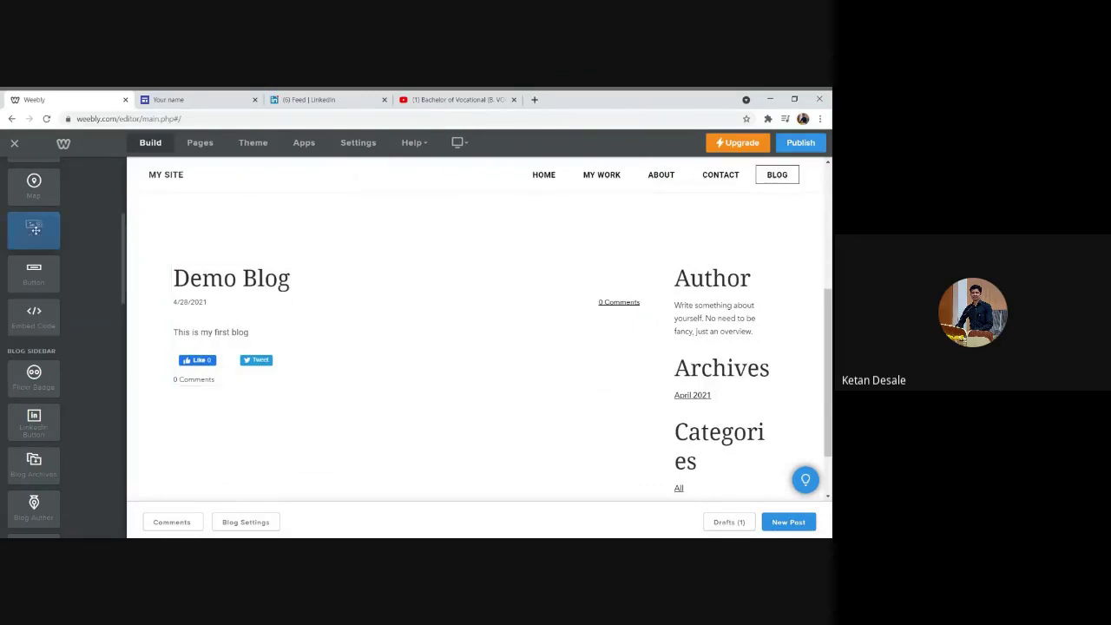
{"action": "left_click_drag", "start_coordinate": [33, 230], "coordinate": [330, 350]}
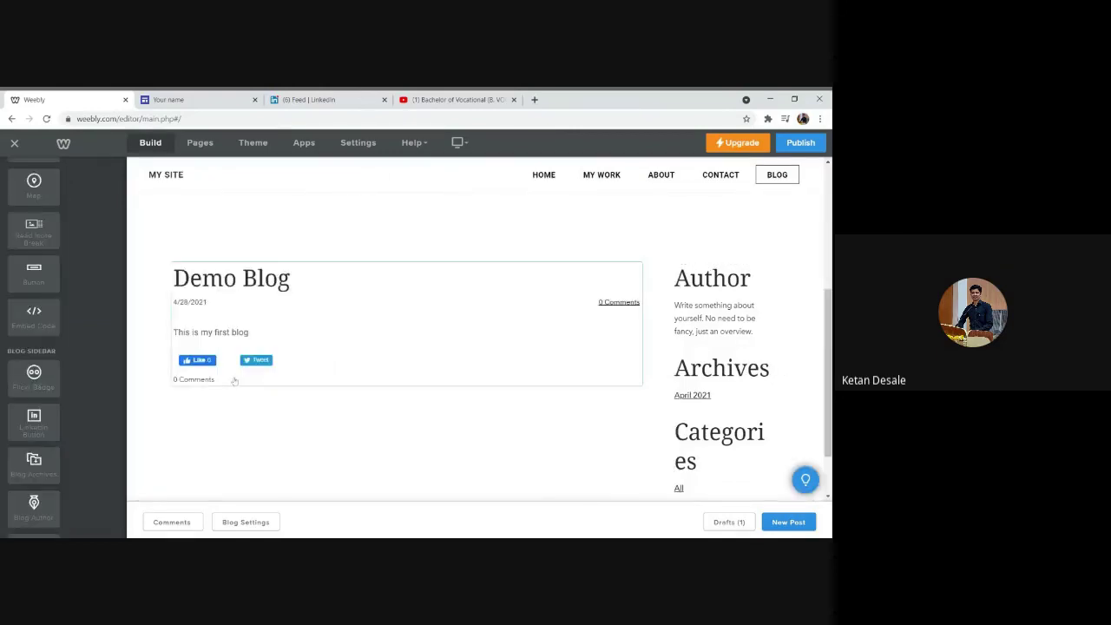
Step: Check the saved blog drafts, and reopen the Demo Blog post to insert a Read More Break below its text
{"action": "left_click", "coordinate": [729, 522]}
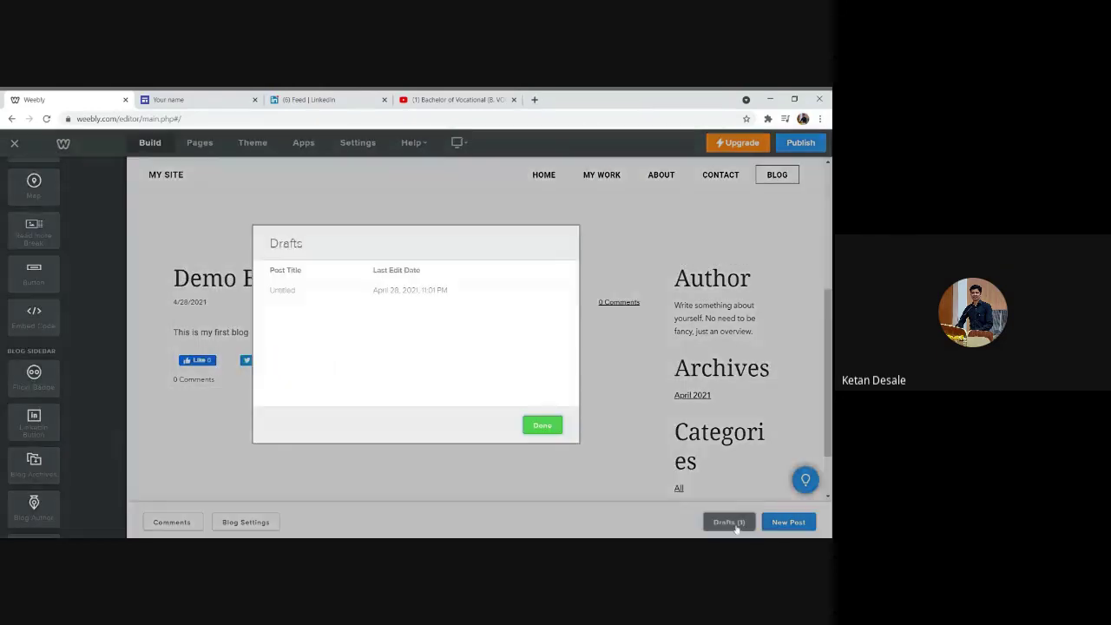
{"action": "left_click", "coordinate": [542, 427]}
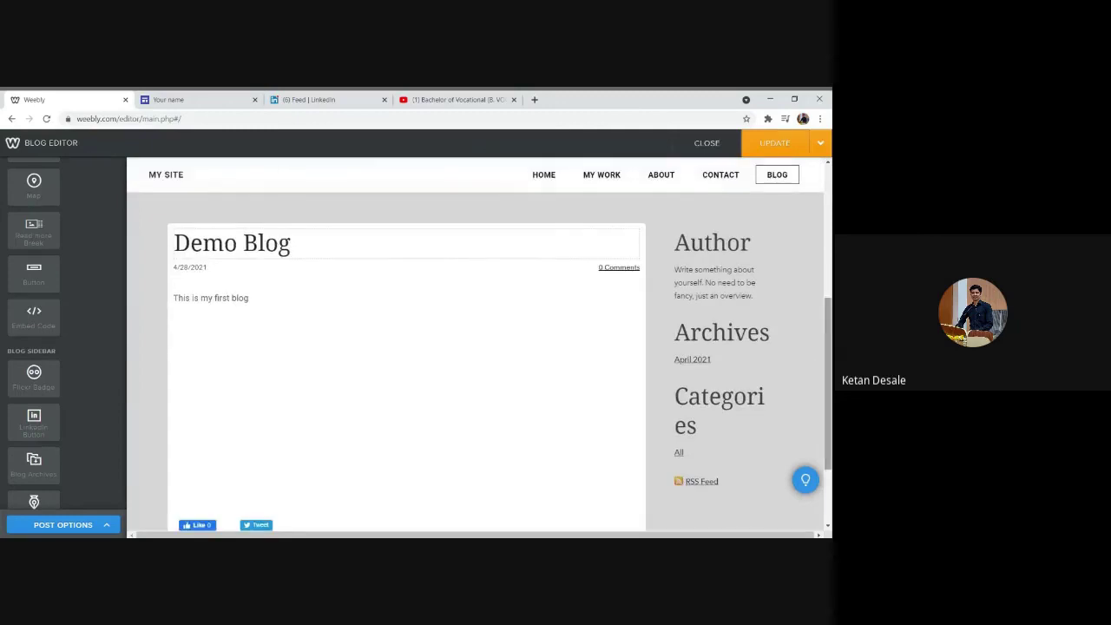
{"action": "left_click_drag", "start_coordinate": [36, 243], "coordinate": [317, 364]}
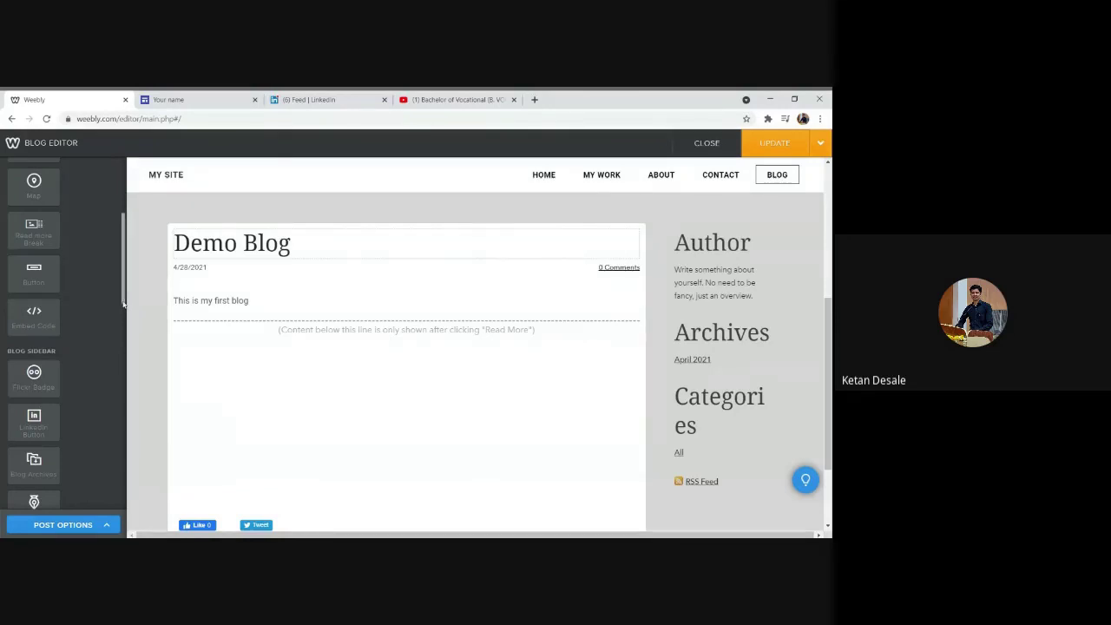
{"action": "left_click_drag", "start_coordinate": [125, 304], "coordinate": [122, 340]}
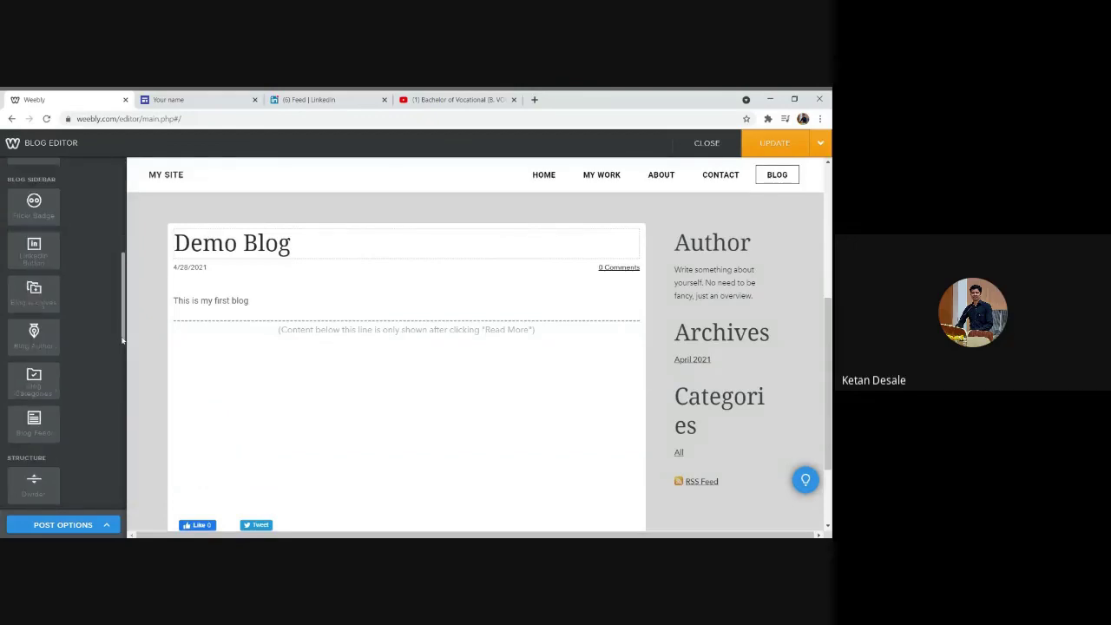